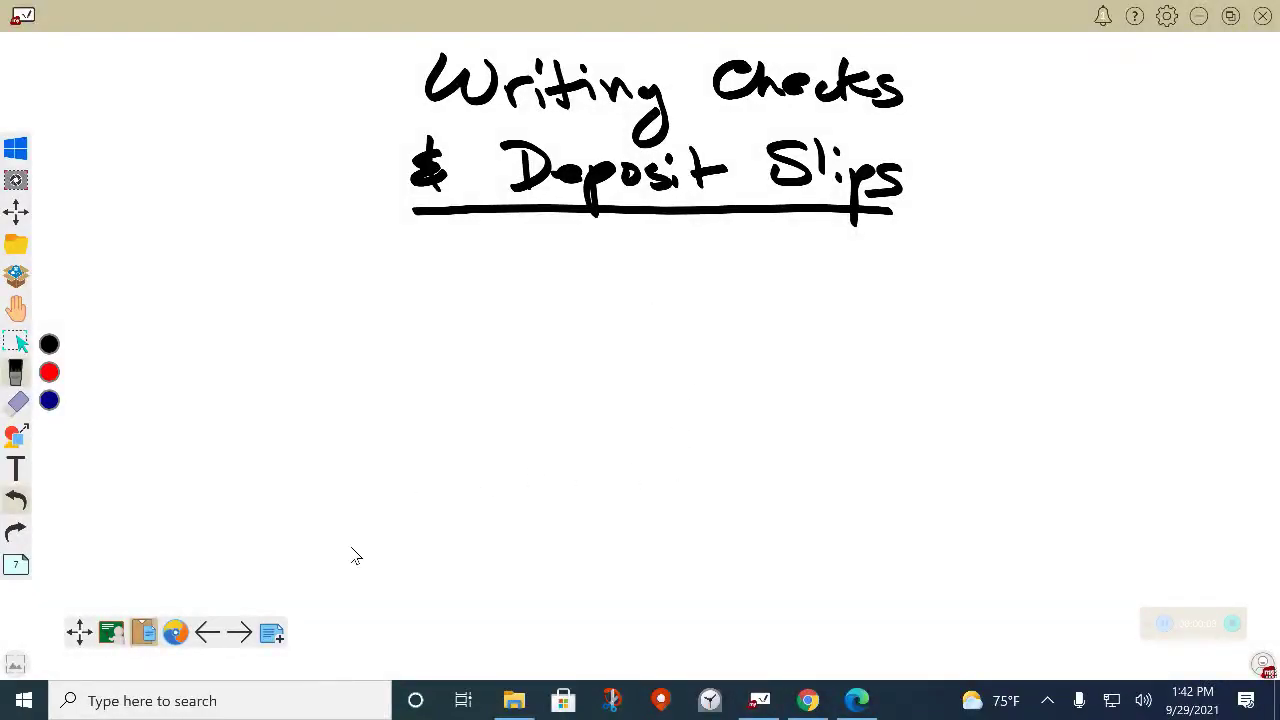
# Preview deposit slip.pdf from the C5-2 Managing Money assignment, then return to the whiteboard
pyautogui.click(808, 700)
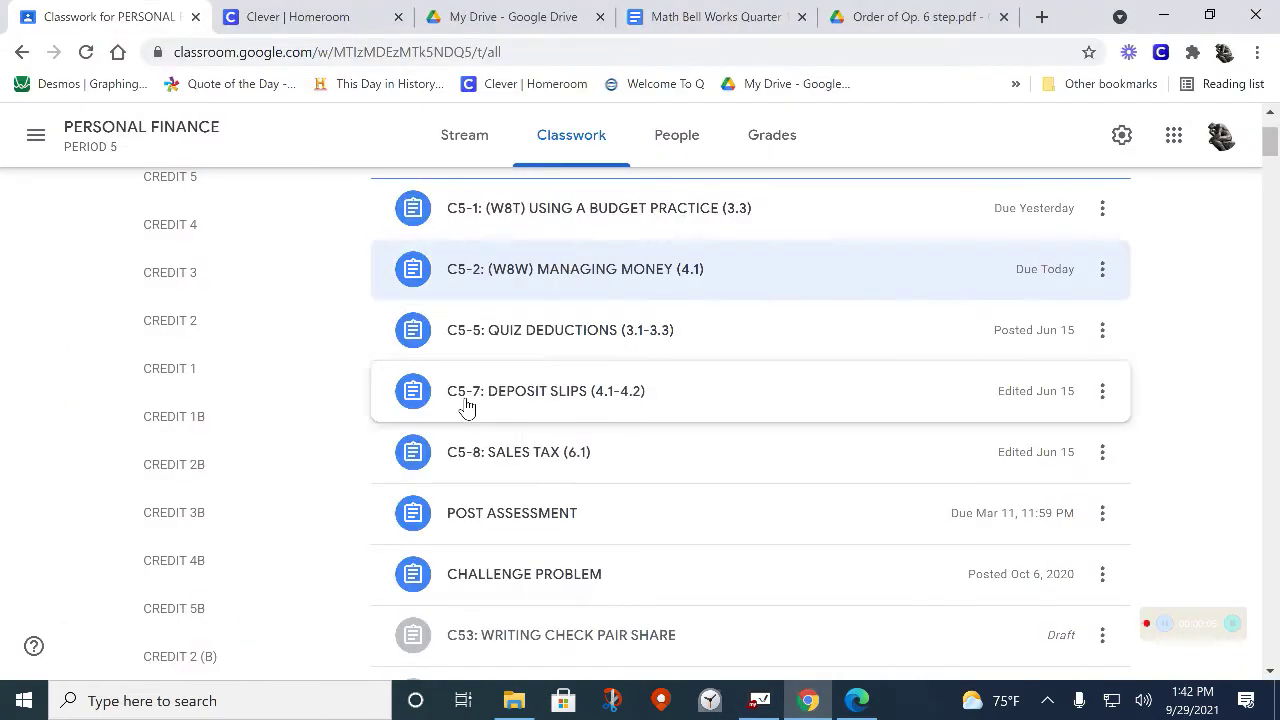
pyautogui.scroll(1, 428, 315)
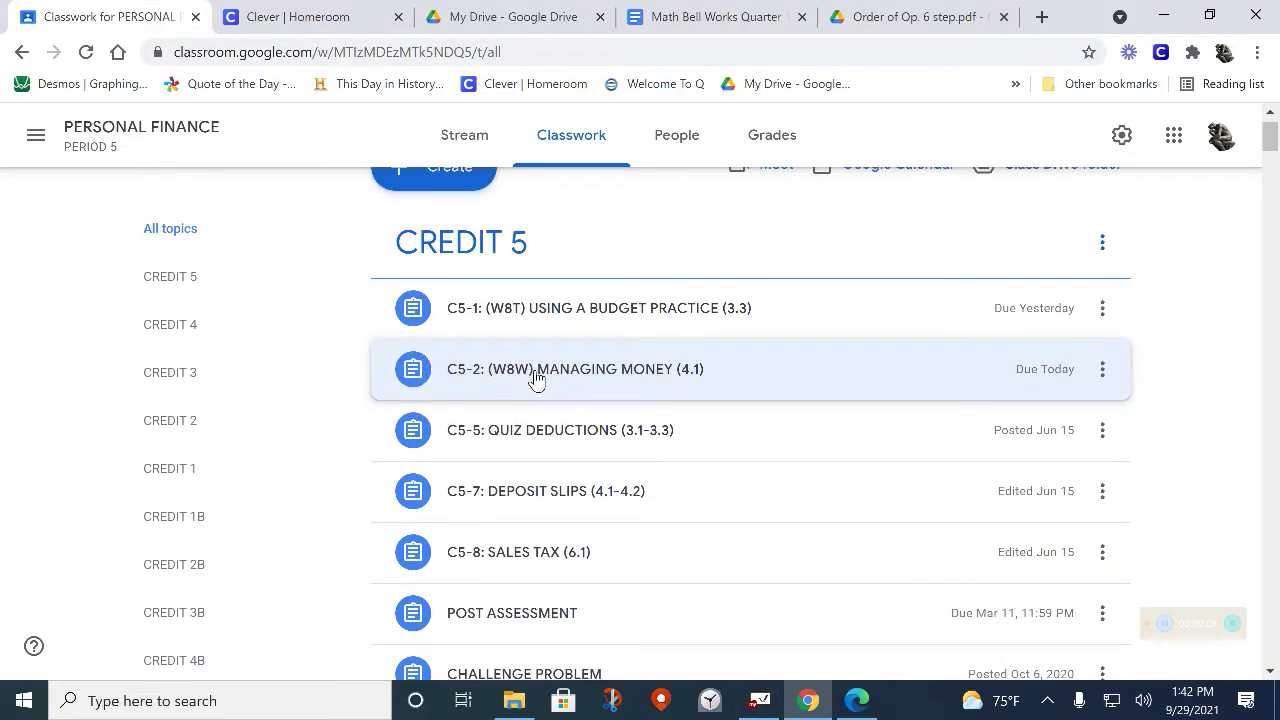
pyautogui.click(536, 377)
pyautogui.scroll(-5, 640, 420)
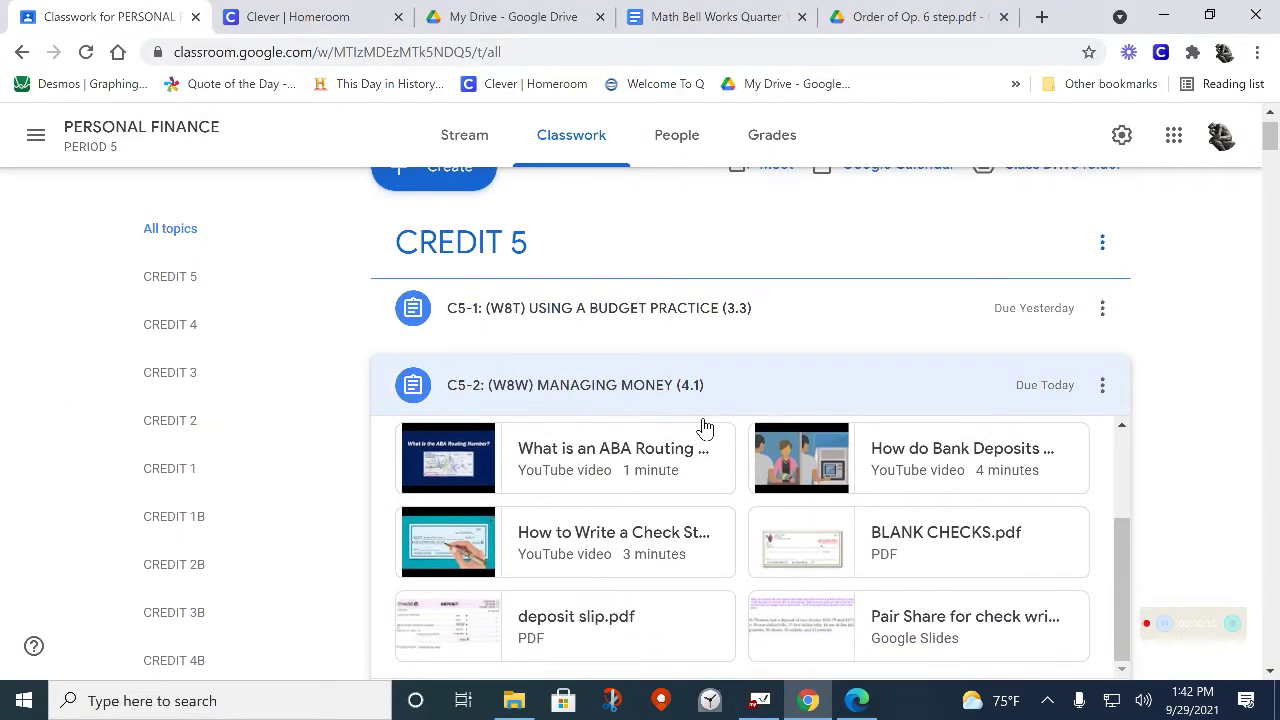
pyautogui.scroll(-1, 898, 447)
pyautogui.click(560, 435)
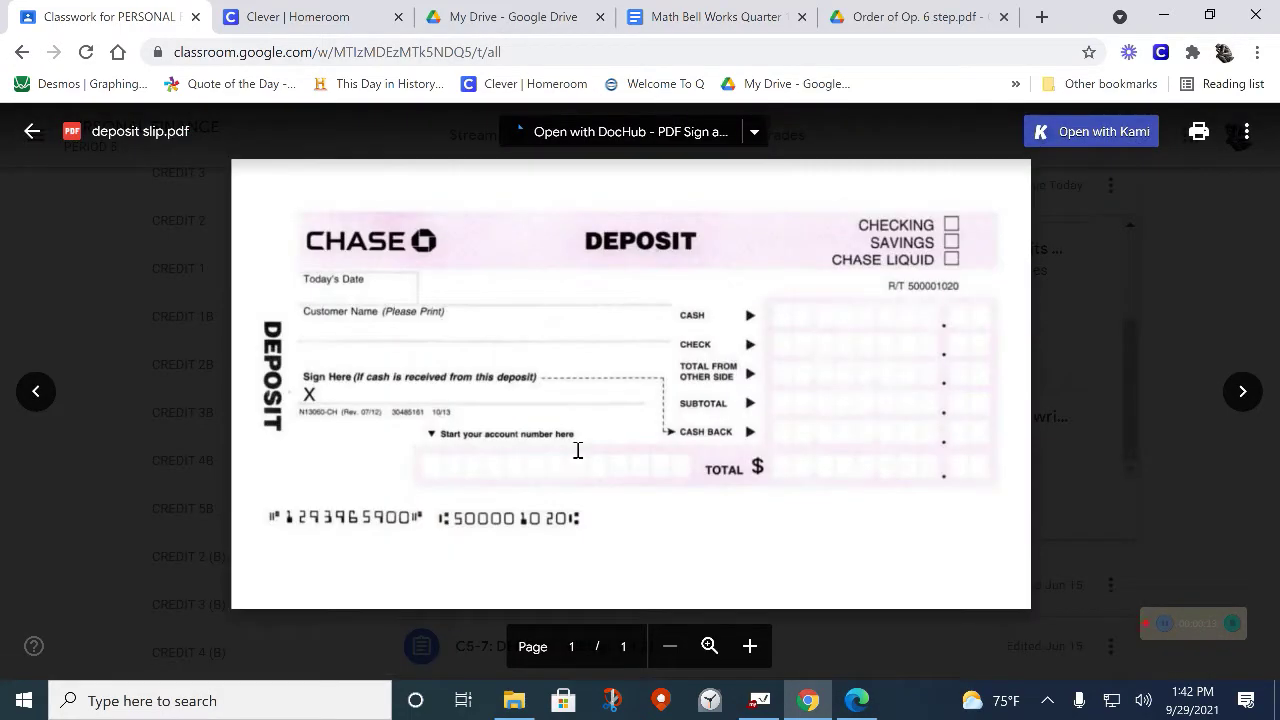
pyautogui.click(765, 706)
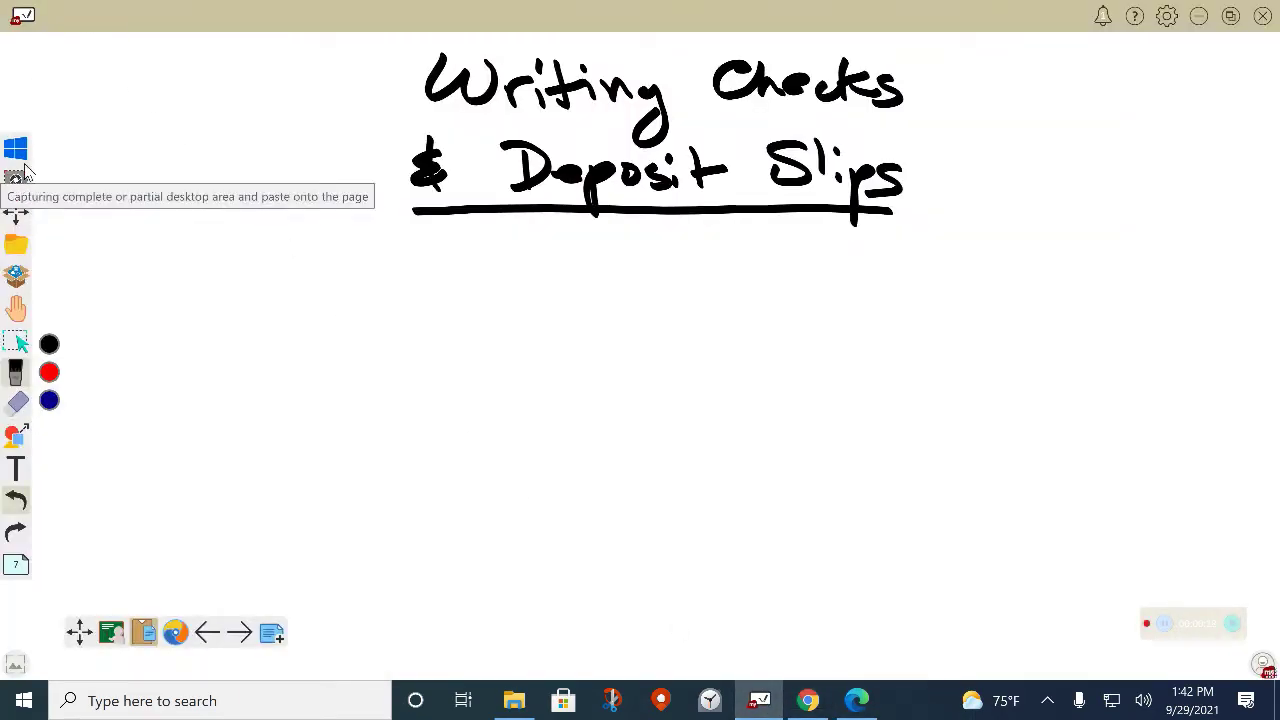
# Capture the blank Chase deposit slip onto the page below the title and nudge it into place
pyautogui.click(17, 178)
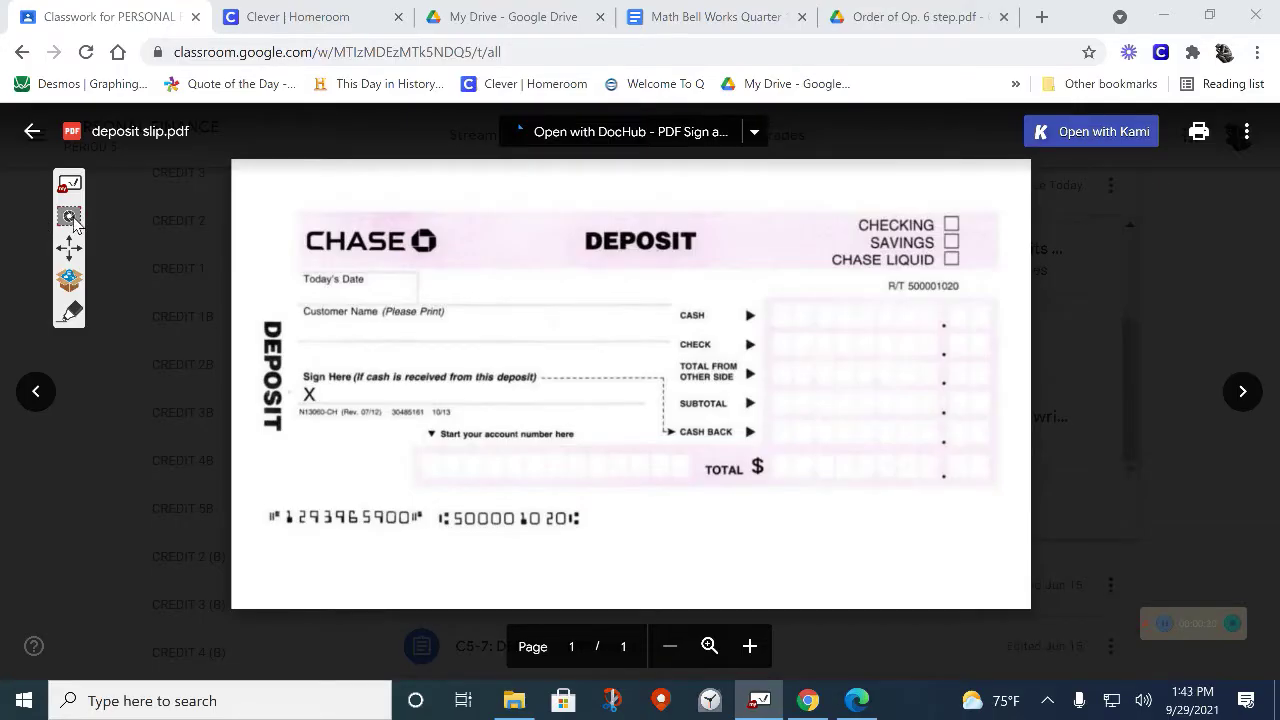
pyautogui.click(69, 216)
pyautogui.click(145, 158)
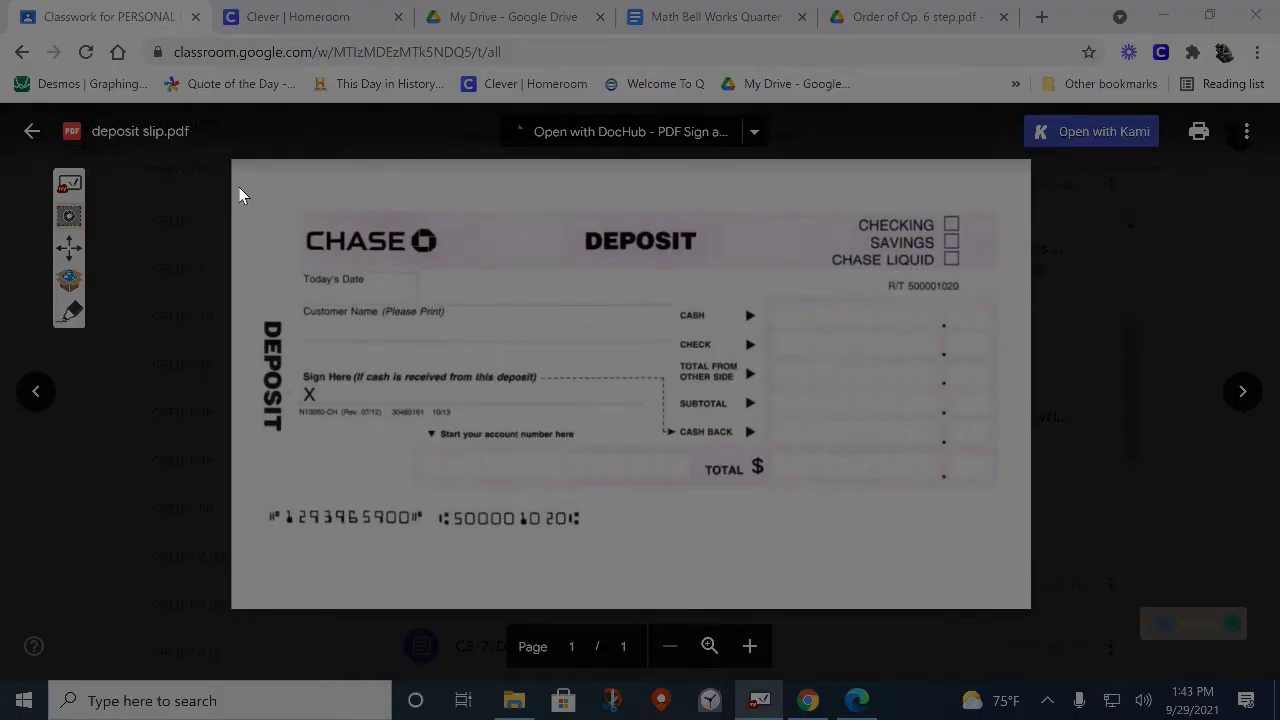
pyautogui.moveTo(239, 187); pyautogui.dragTo(1027, 549)
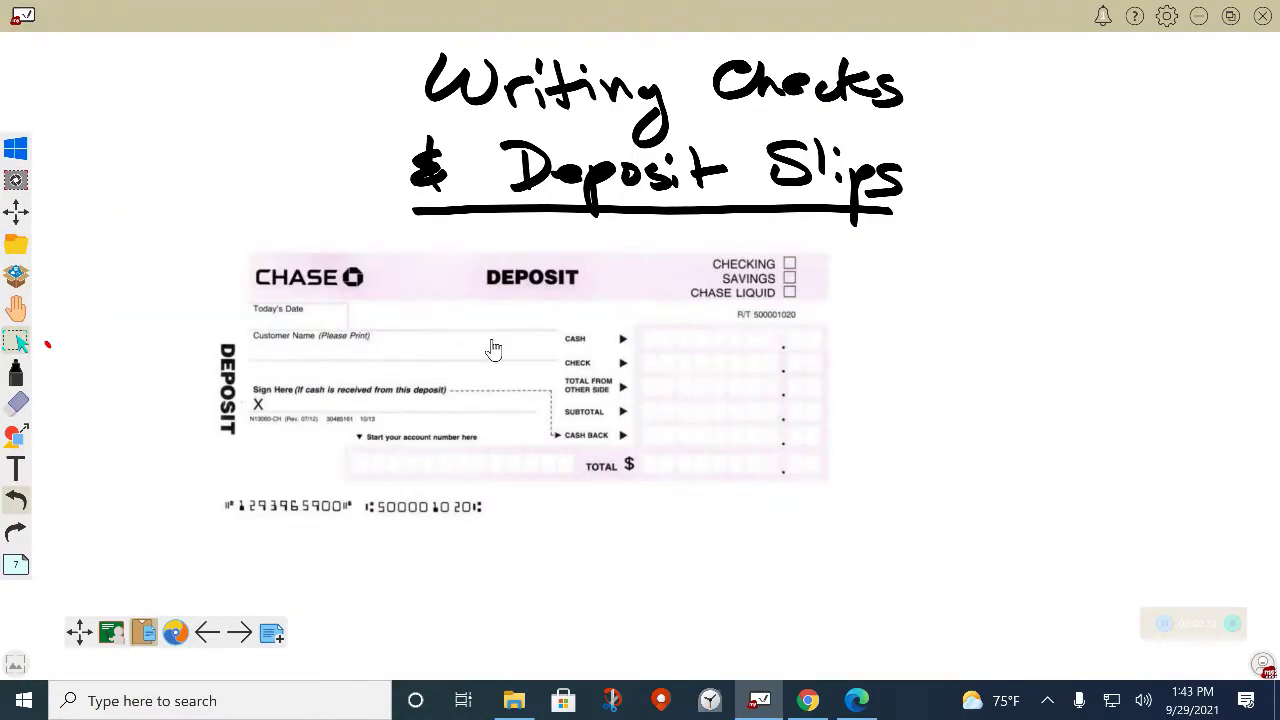
pyautogui.moveTo(477, 377); pyautogui.dragTo(486, 371)
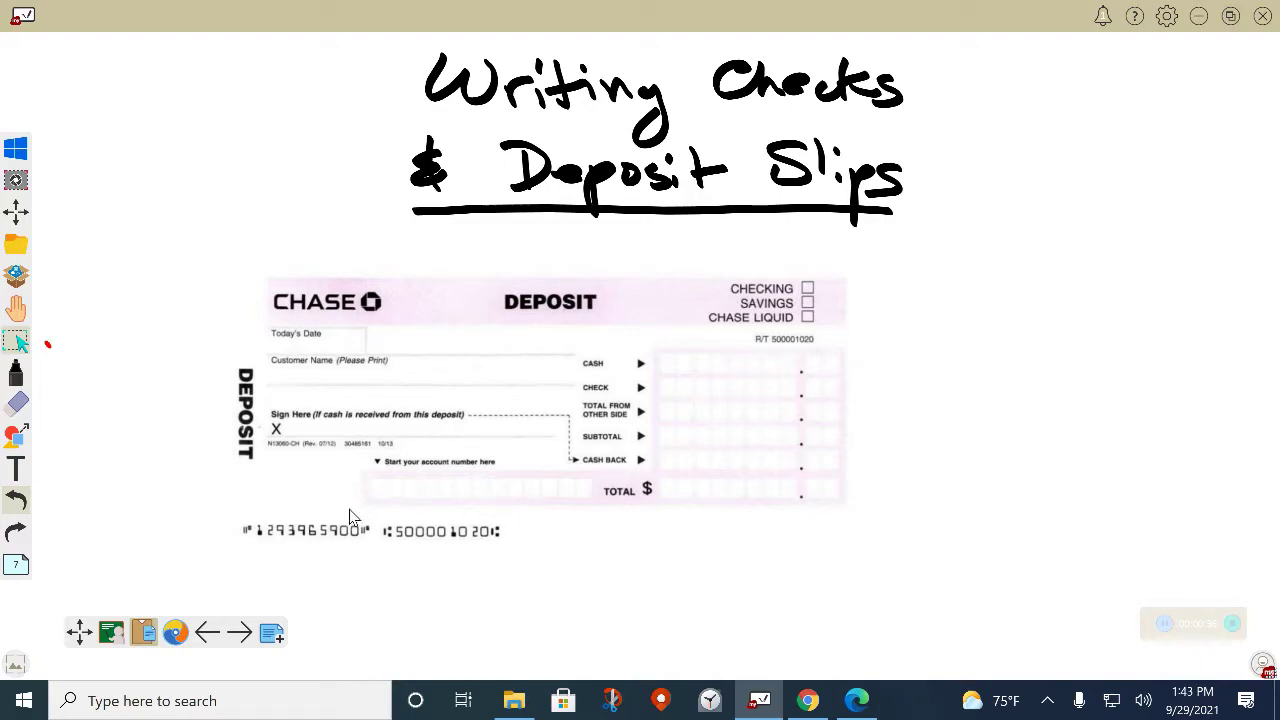
pyautogui.click(18, 310)
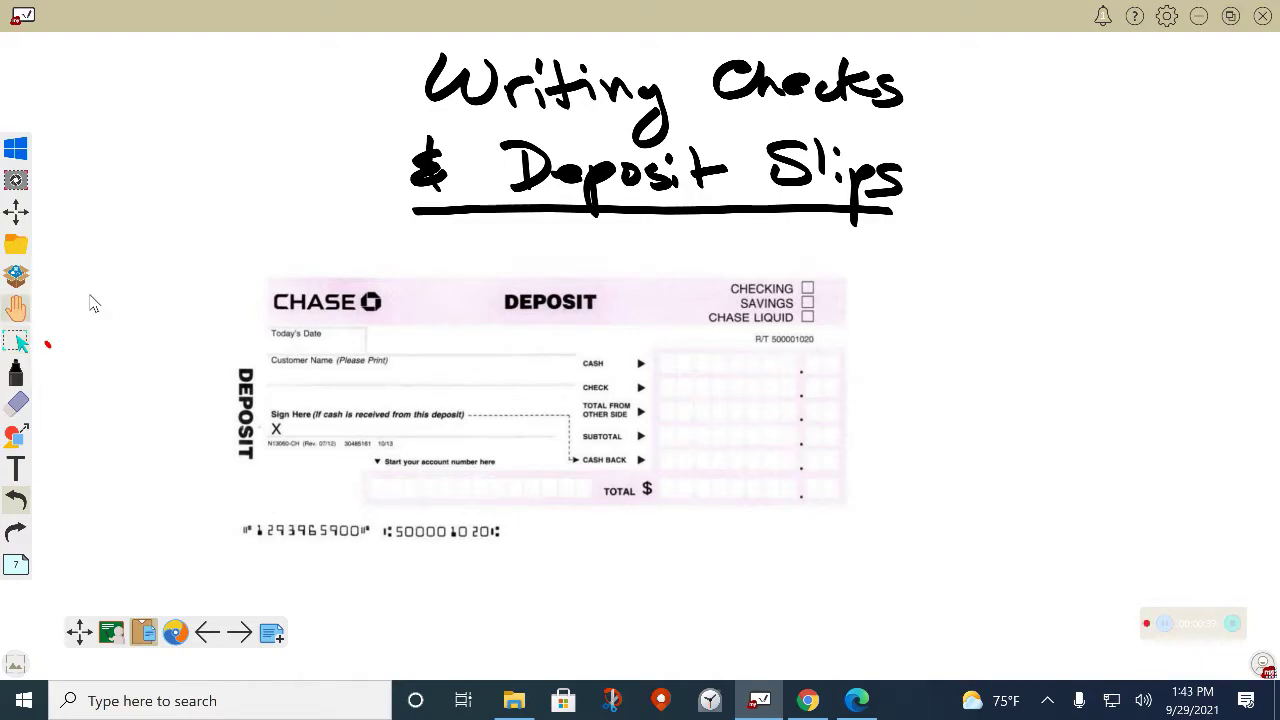
pyautogui.moveTo(89, 300); pyautogui.dragTo(166, 65)
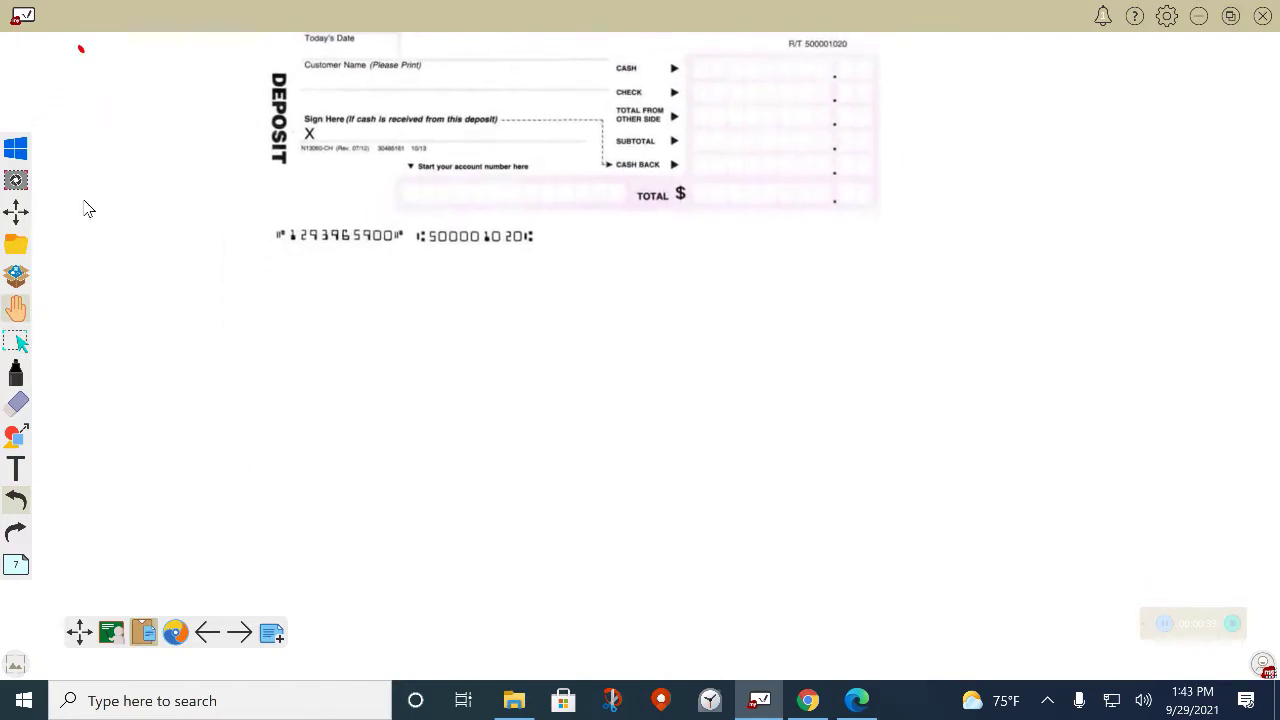
# Close the deposit slip preview in Classroom and open BLANK CHECKS.pdf instead
pyautogui.click(807, 700)
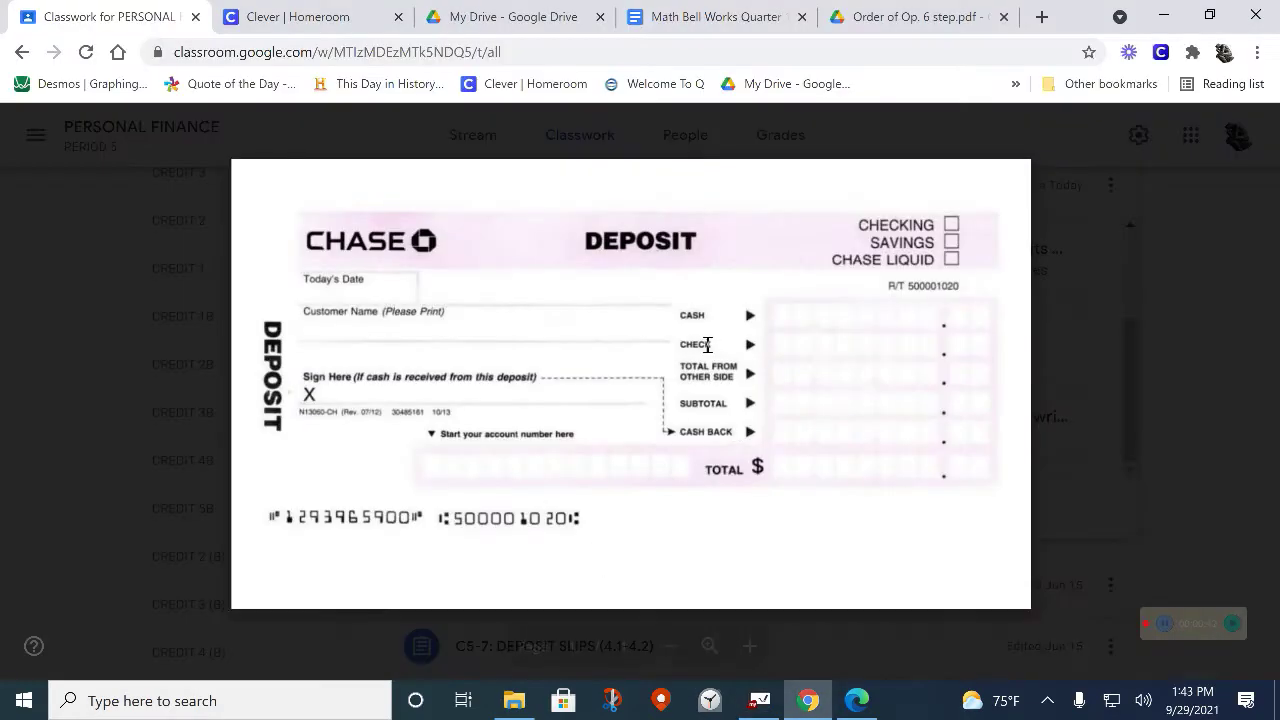
pyautogui.click(34, 133)
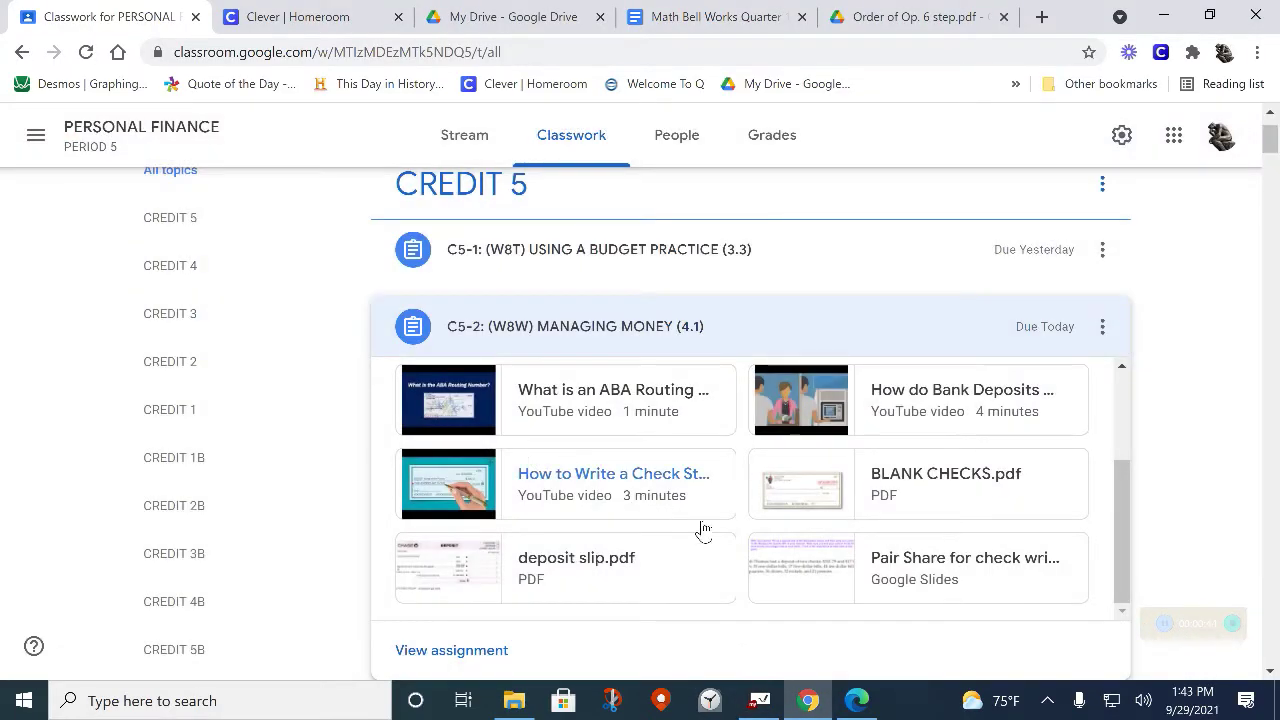
pyautogui.scroll(-1, 694, 543)
pyautogui.click(857, 410)
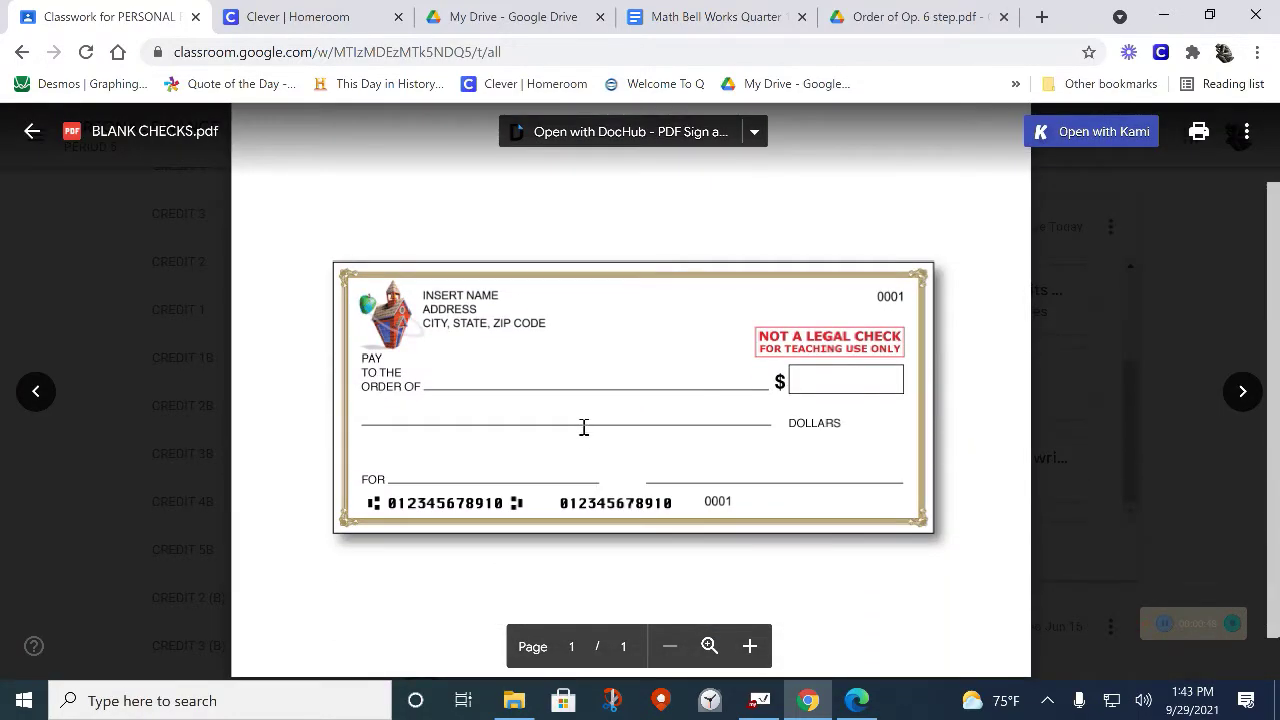
# Start a partial screen capture around the blank check preview
pyautogui.click(760, 700)
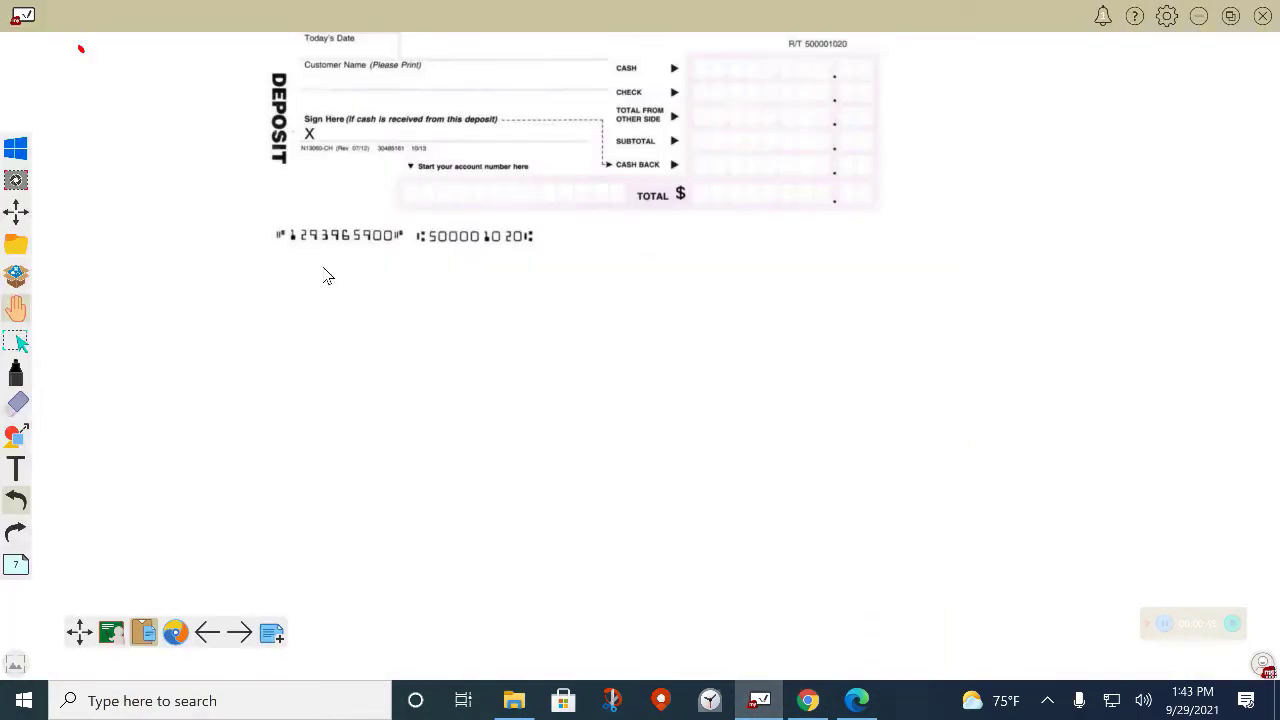
pyautogui.click(17, 216)
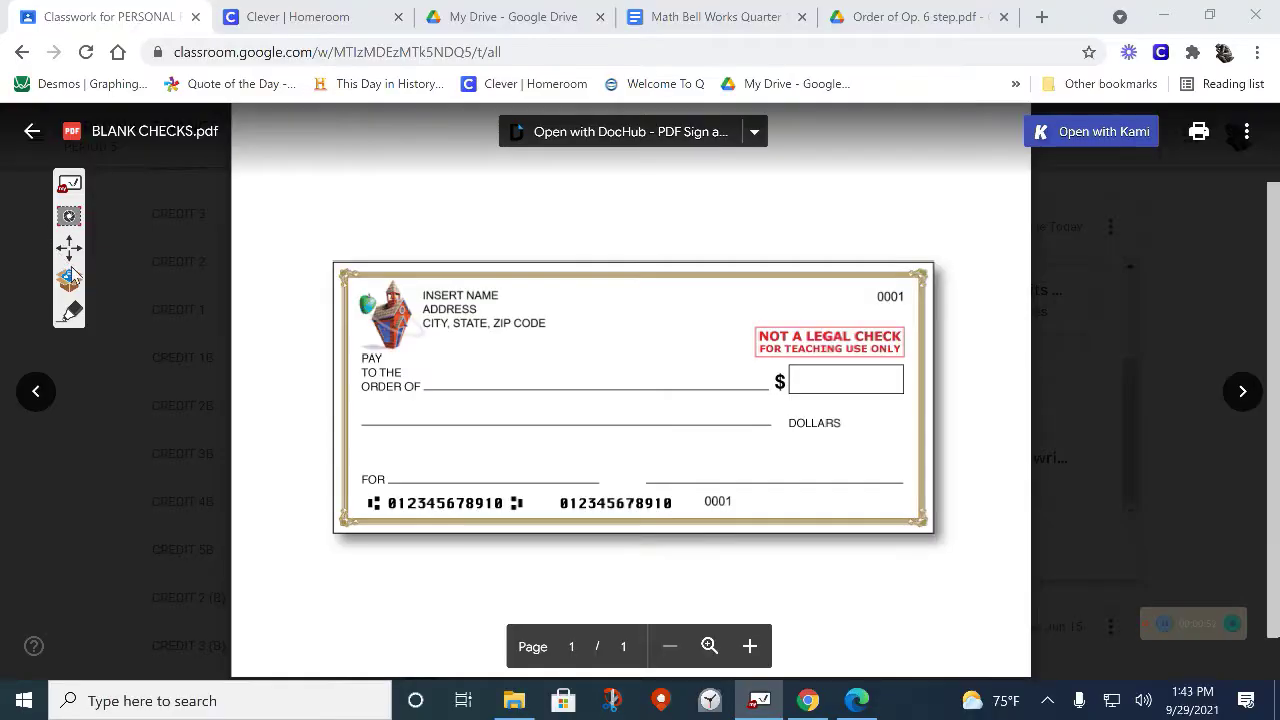
pyautogui.click(68, 218)
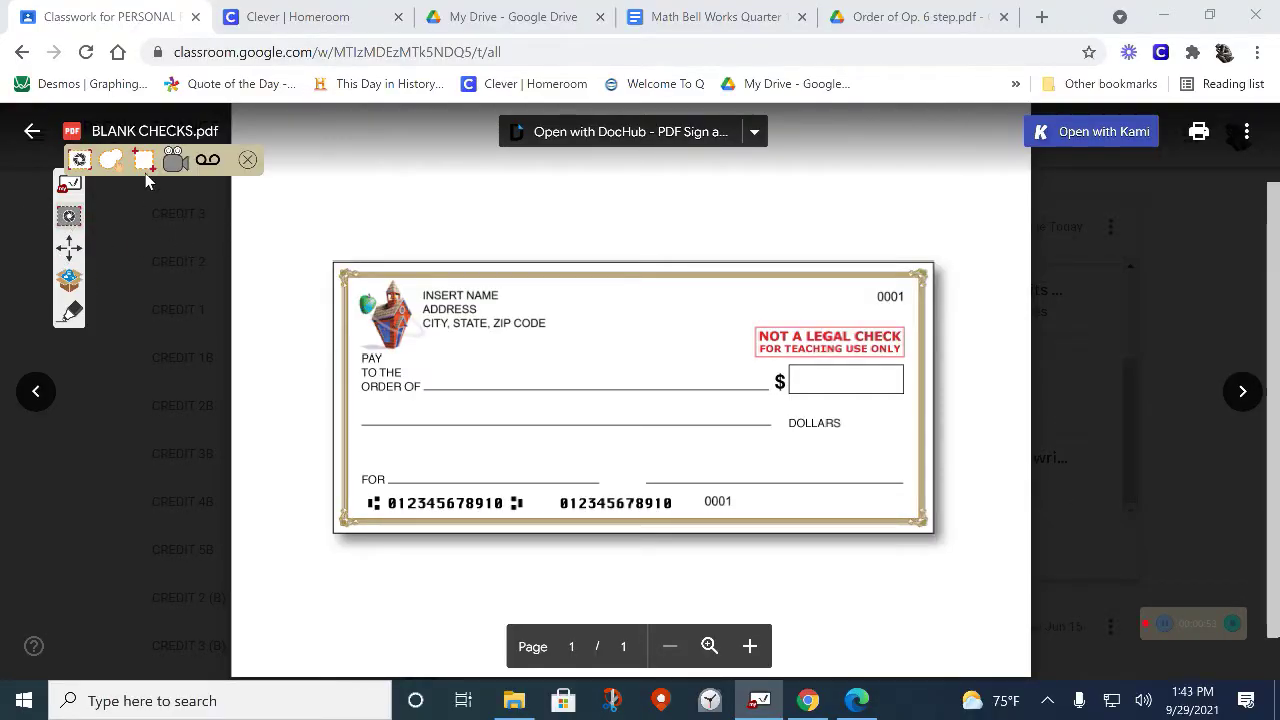
pyautogui.moveTo(322, 252); pyautogui.dragTo(988, 555)
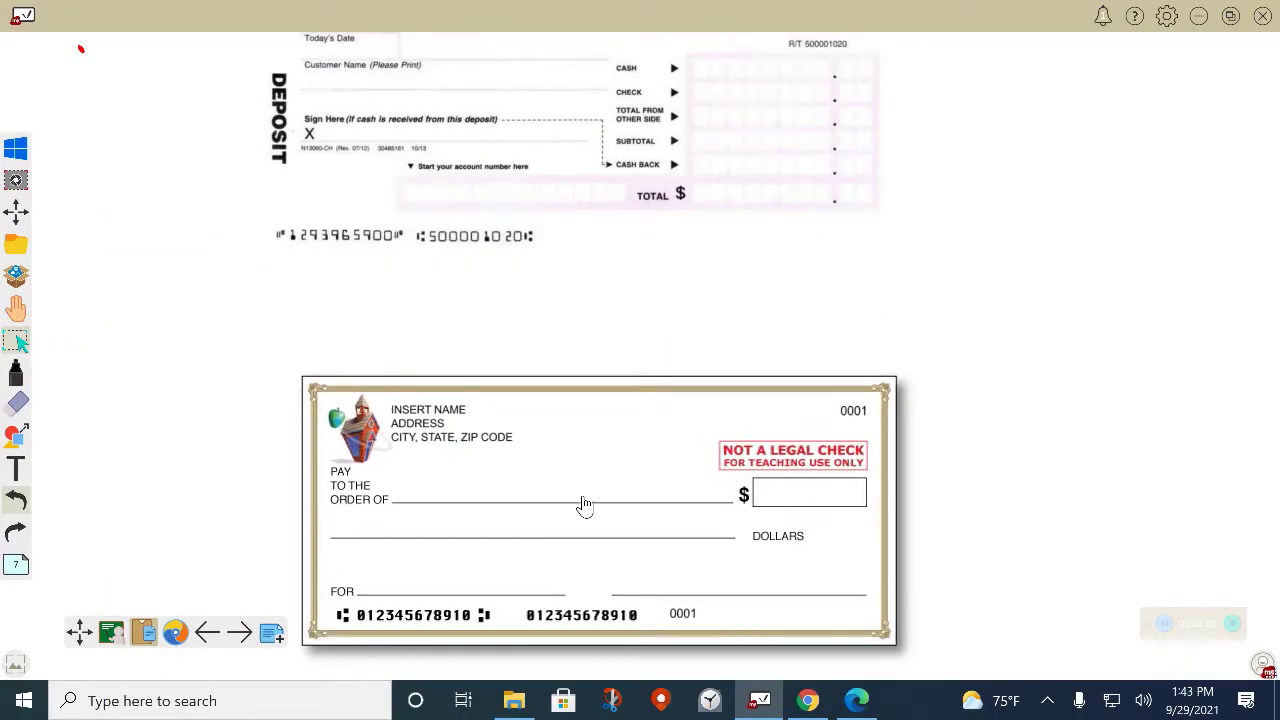
# Scroll the canvas to show the deposit slip and the blank check together
pyautogui.scroll(1, 199, 332)
pyautogui.scroll(-1, 199, 332)
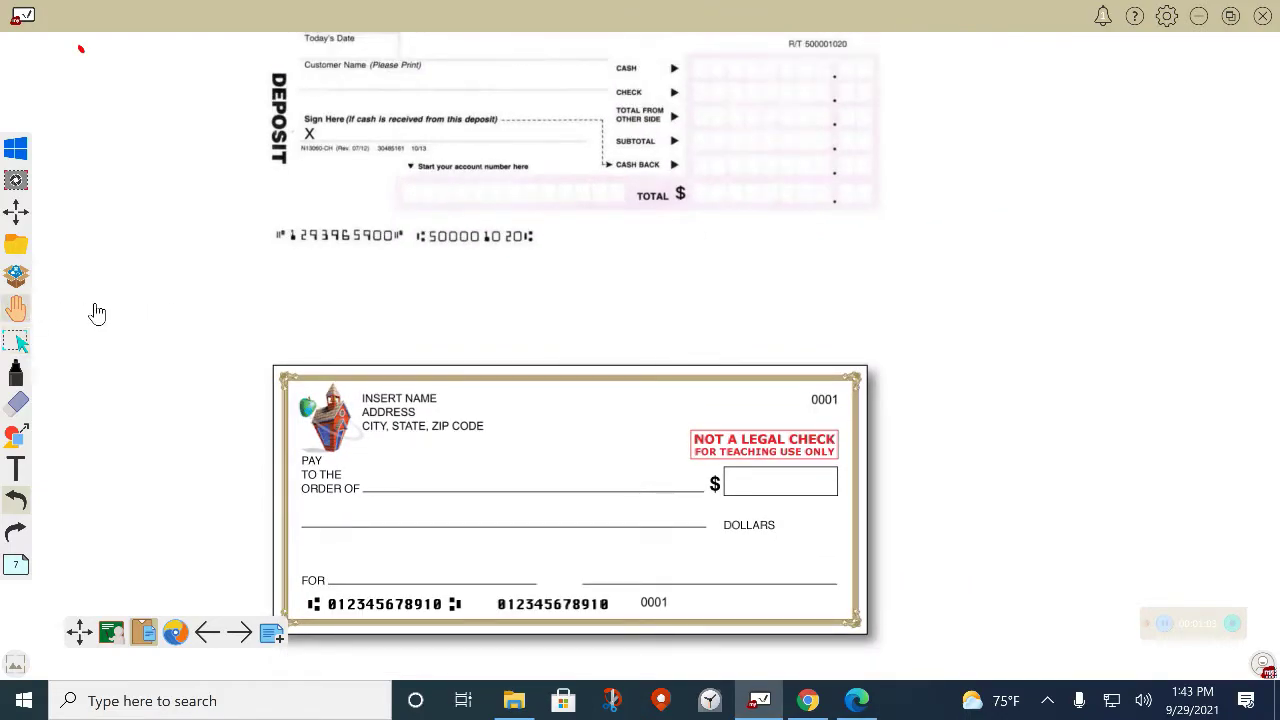
pyautogui.scroll(2, 177, 414)
pyautogui.scroll(-2, 176, 340)
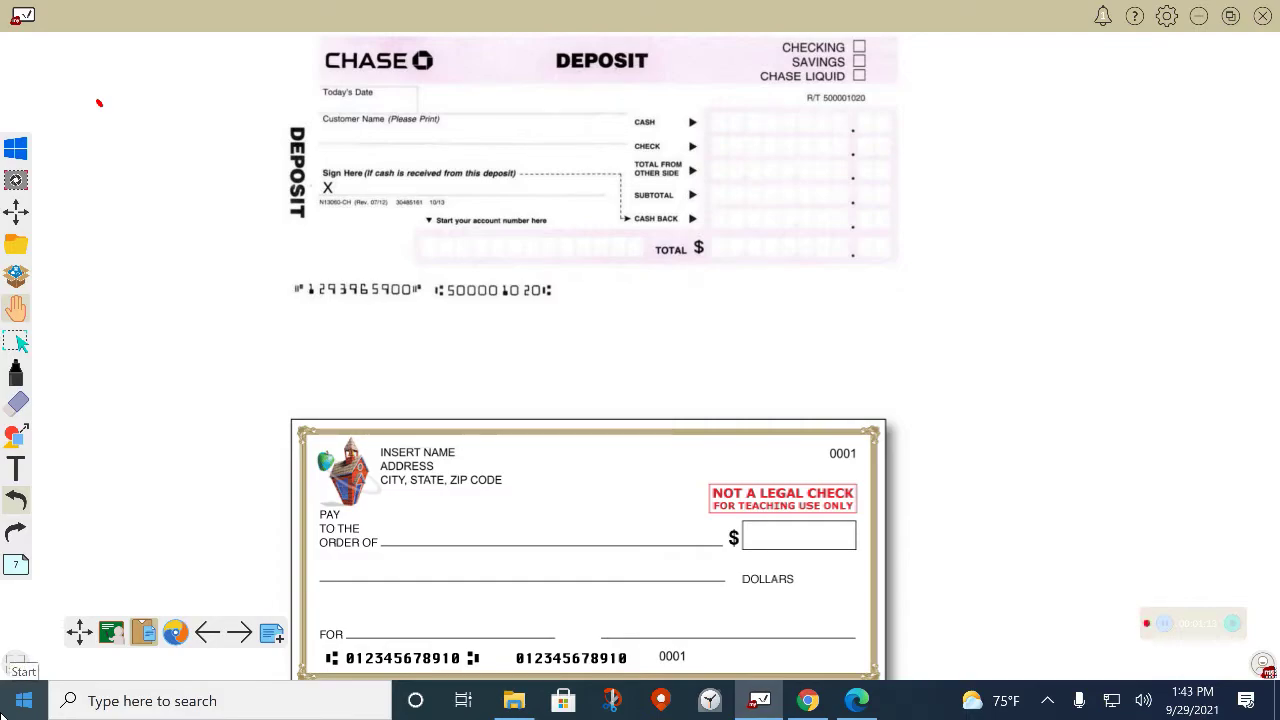
# Switch to the blue paint-brush pen and draw arrows at the deposit slip and the check
pyautogui.click(15, 372)
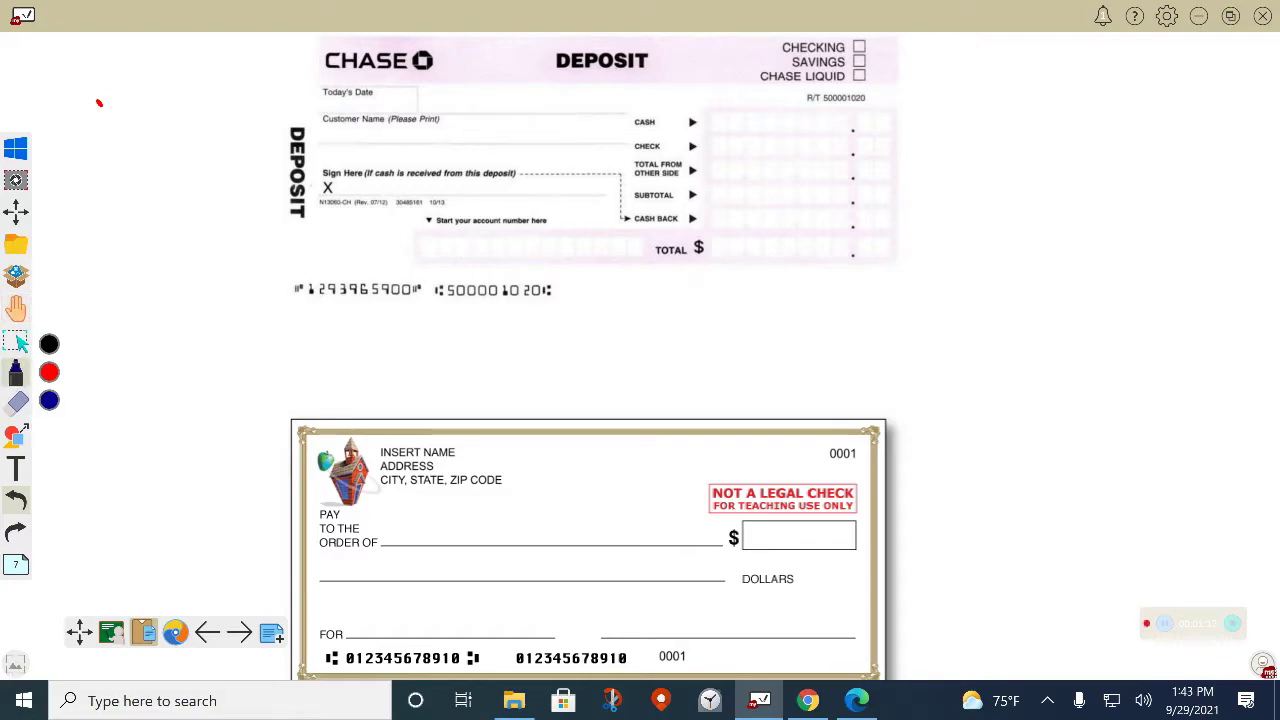
pyautogui.click(15, 372)
pyautogui.click(115, 452)
pyautogui.moveTo(124, 170)
pyautogui.mouseDown()
pyautogui.moveTo(205, 171)
pyautogui.moveTo(194, 204)
pyautogui.mouseUp()
pyautogui.moveTo(147, 504); pyautogui.dragTo(236, 512)
pyautogui.moveTo(216, 490); pyautogui.dragTo(222, 545)
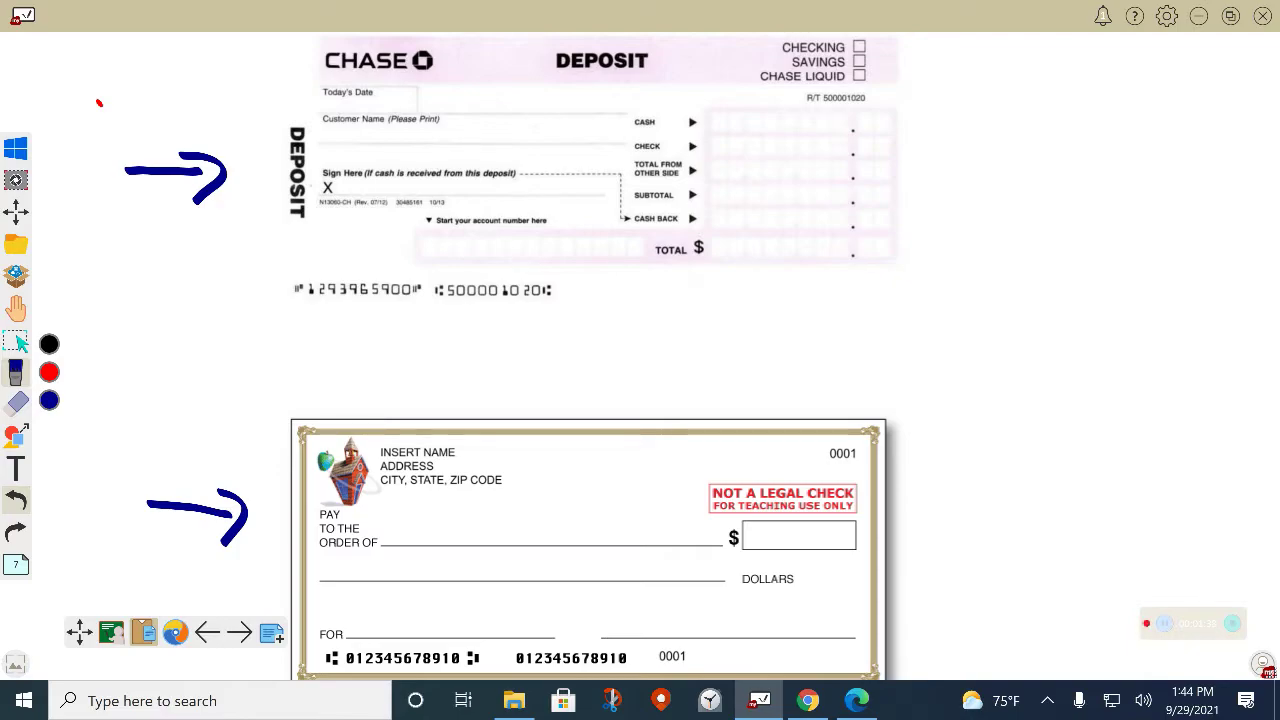
# Write '# in' by the deposit slip and '# out' by the check, plus an amount-column arrow
pyautogui.moveTo(134, 76)
pyautogui.mouseDown()
pyautogui.moveTo(164, 120)
pyautogui.moveTo(258, 99)
pyautogui.moveTo(262, 115)
pyautogui.mouseUp()
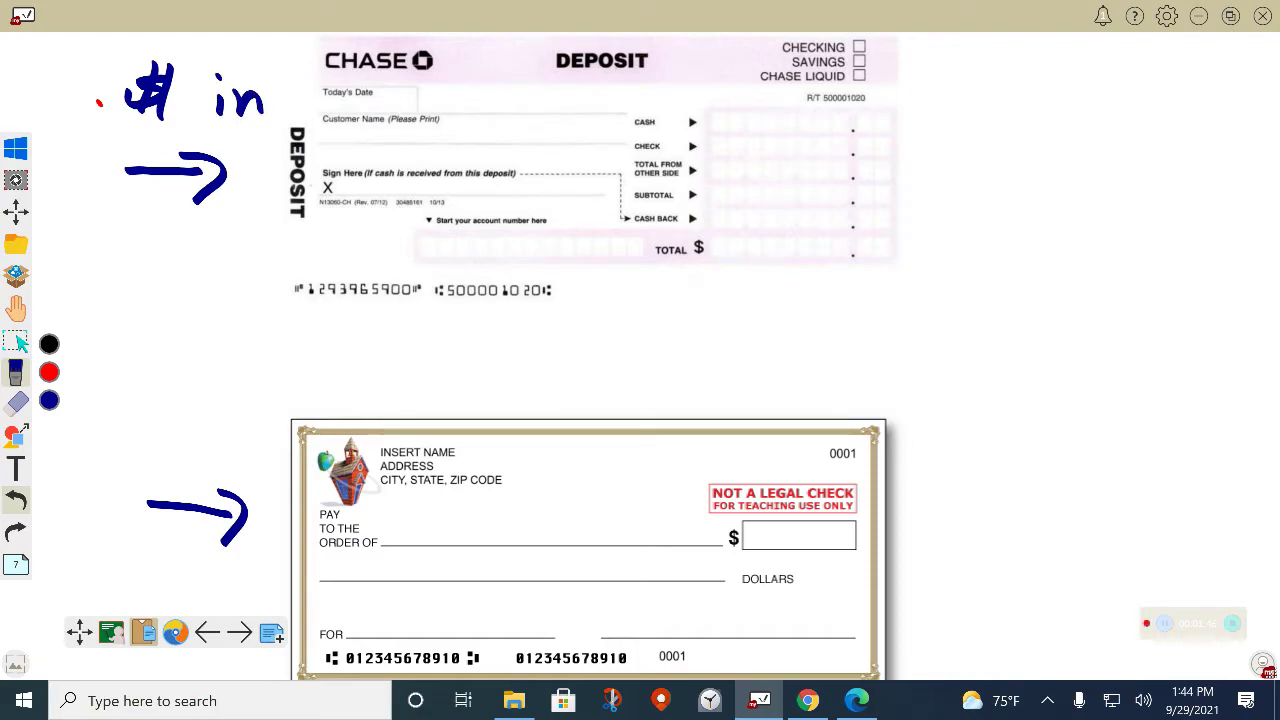
pyautogui.moveTo(122, 428)
pyautogui.mouseDown()
pyautogui.moveTo(158, 418)
pyautogui.moveTo(158, 430)
pyautogui.mouseUp()
pyautogui.moveTo(146, 398); pyautogui.dragTo(128, 460)
pyautogui.moveTo(156, 404)
pyautogui.mouseDown()
pyautogui.moveTo(146, 464)
pyautogui.moveTo(198, 438)
pyautogui.moveTo(242, 466)
pyautogui.mouseUp()
pyautogui.moveTo(226, 436); pyautogui.dragTo(256, 434)
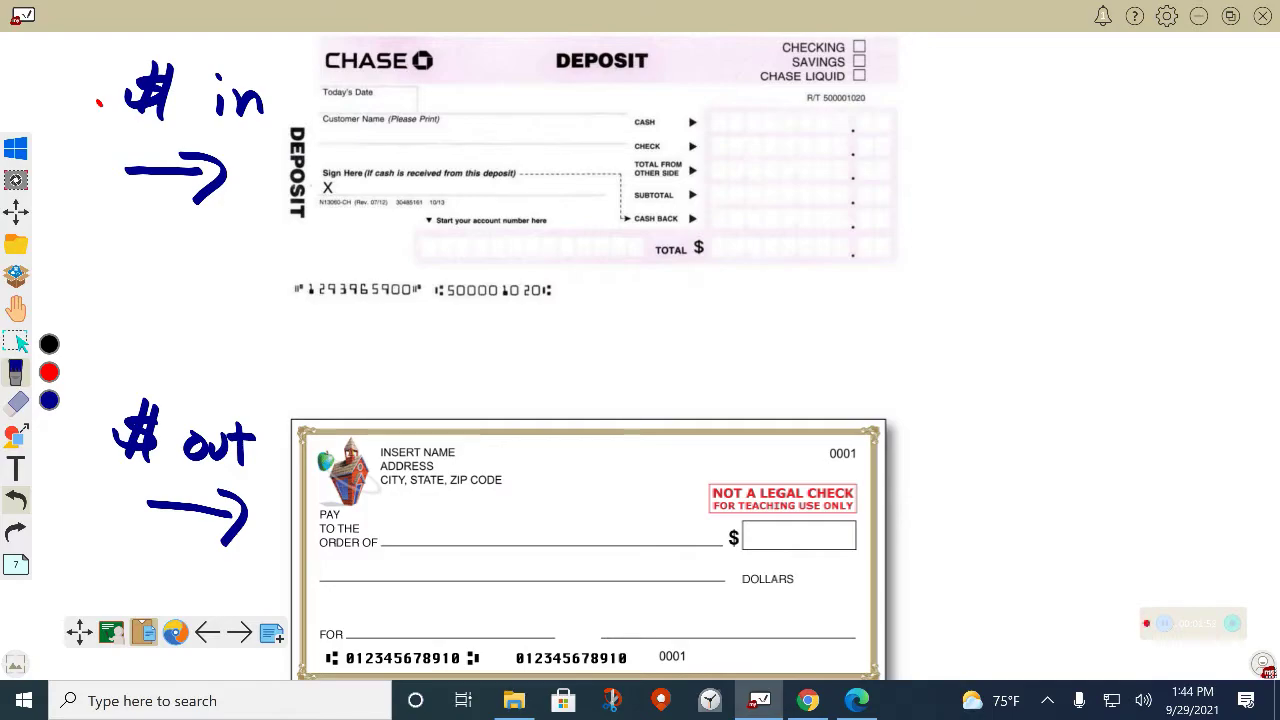
pyautogui.moveTo(1032, 150)
pyautogui.mouseDown()
pyautogui.moveTo(930, 160)
pyautogui.moveTo(964, 180)
pyautogui.mouseUp()
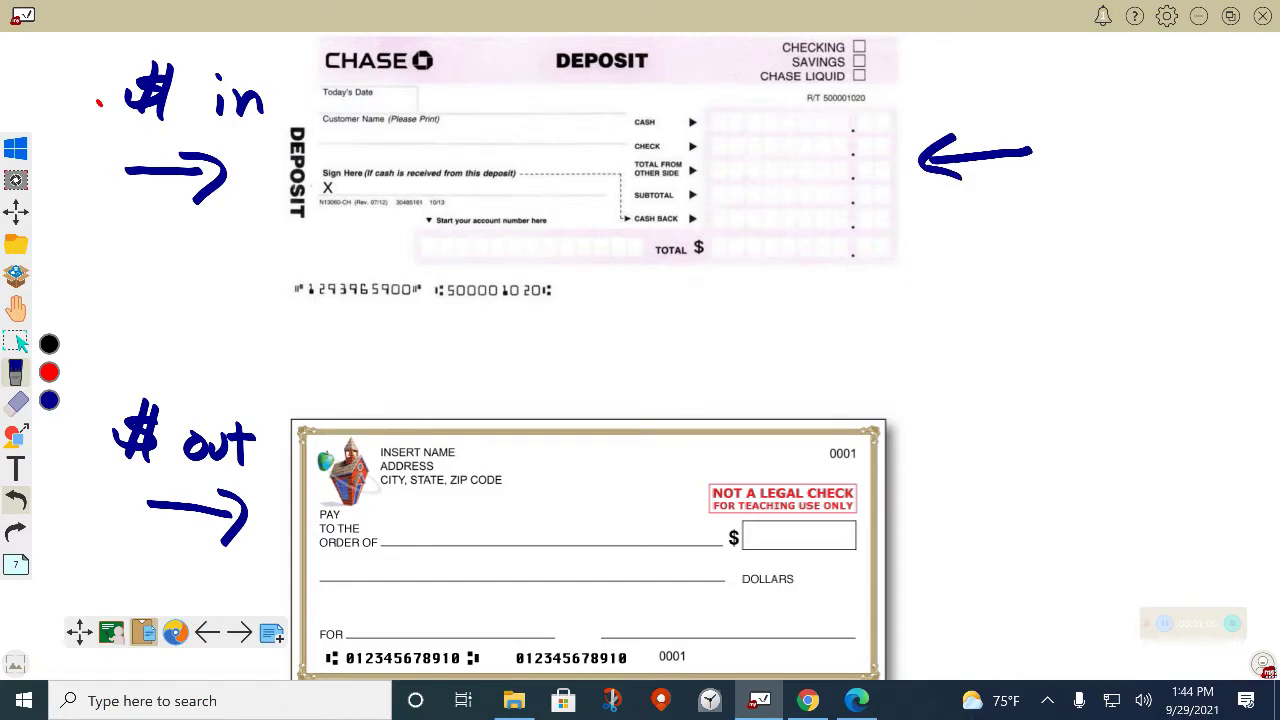
# Add arrows at the slip's amount rows and the check's dollar box, and circle the slip's routing number
pyautogui.moveTo(445, 308)
pyautogui.mouseDown()
pyautogui.moveTo(566, 280)
pyautogui.moveTo(468, 322)
pyautogui.mouseUp()
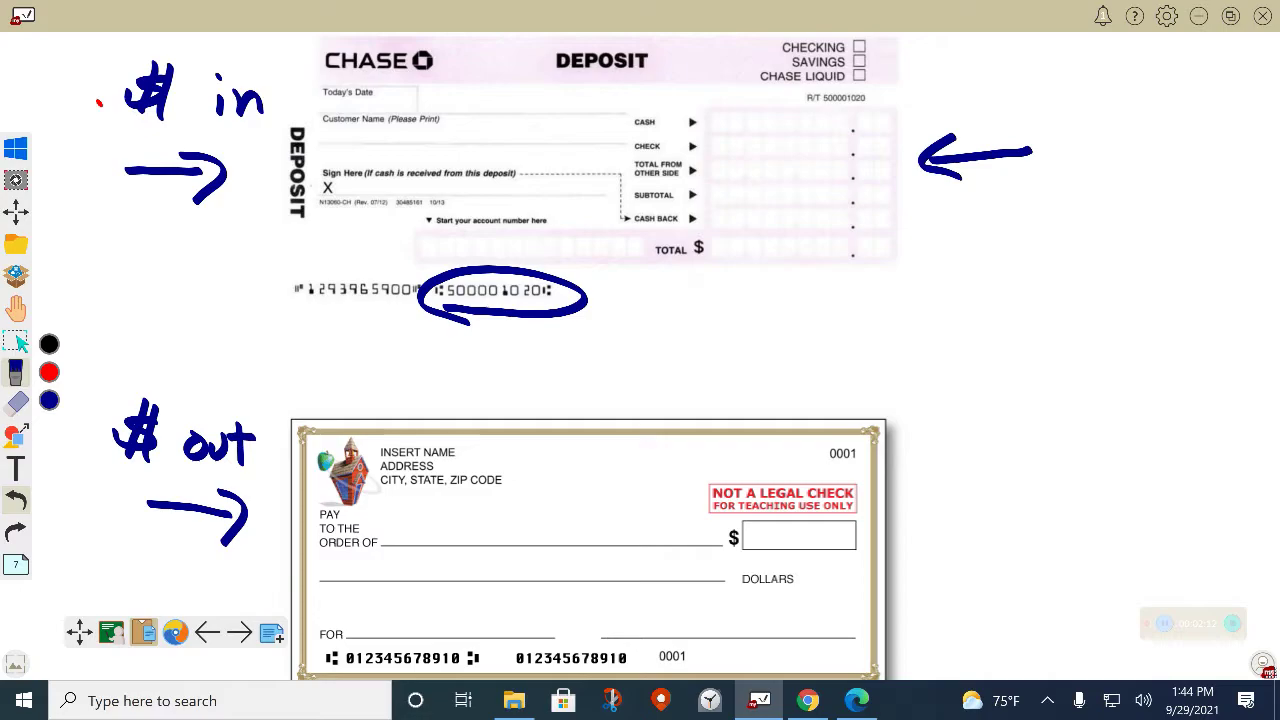
pyautogui.moveTo(600, 357)
pyautogui.mouseDown()
pyautogui.moveTo(594, 322)
pyautogui.moveTo(423, 286)
pyautogui.moveTo(430, 310)
pyautogui.mouseUp()
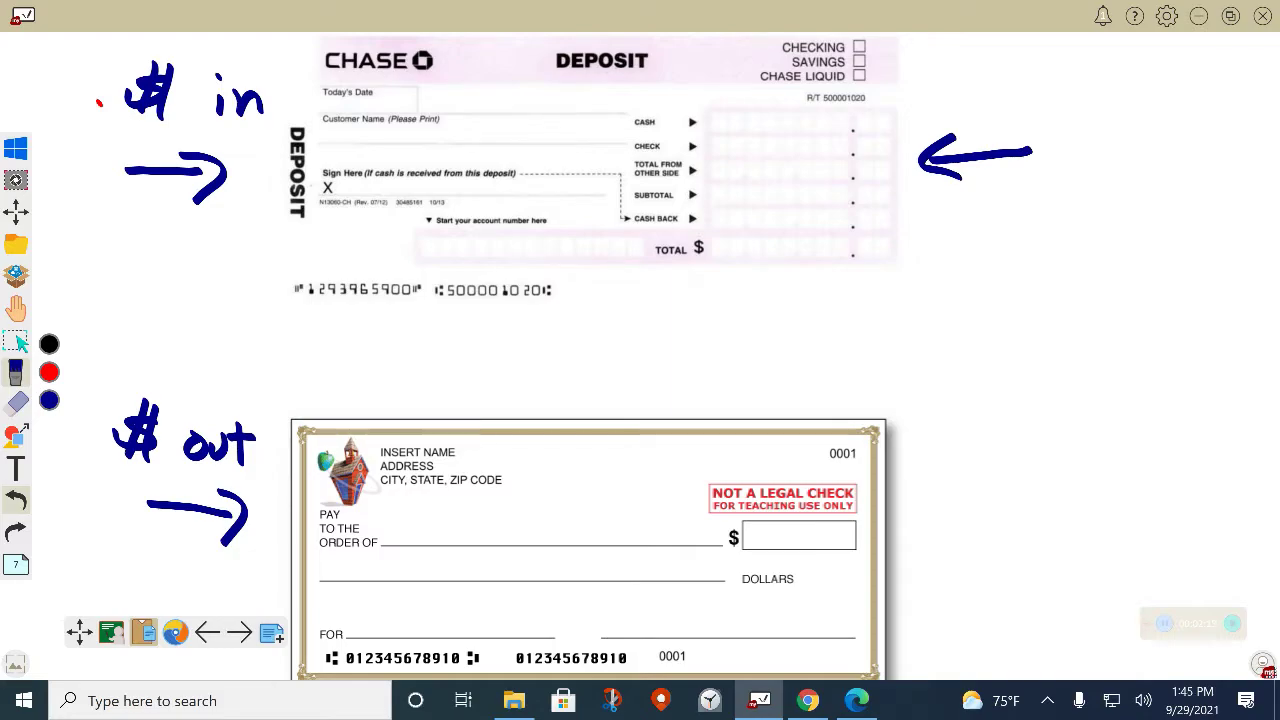
pyautogui.moveTo(1038, 226)
pyautogui.mouseDown()
pyautogui.moveTo(945, 200)
pyautogui.moveTo(945, 248)
pyautogui.mouseUp()
pyautogui.moveTo(1018, 512)
pyautogui.mouseDown()
pyautogui.moveTo(900, 523)
pyautogui.moveTo(952, 556)
pyautogui.mouseUp()
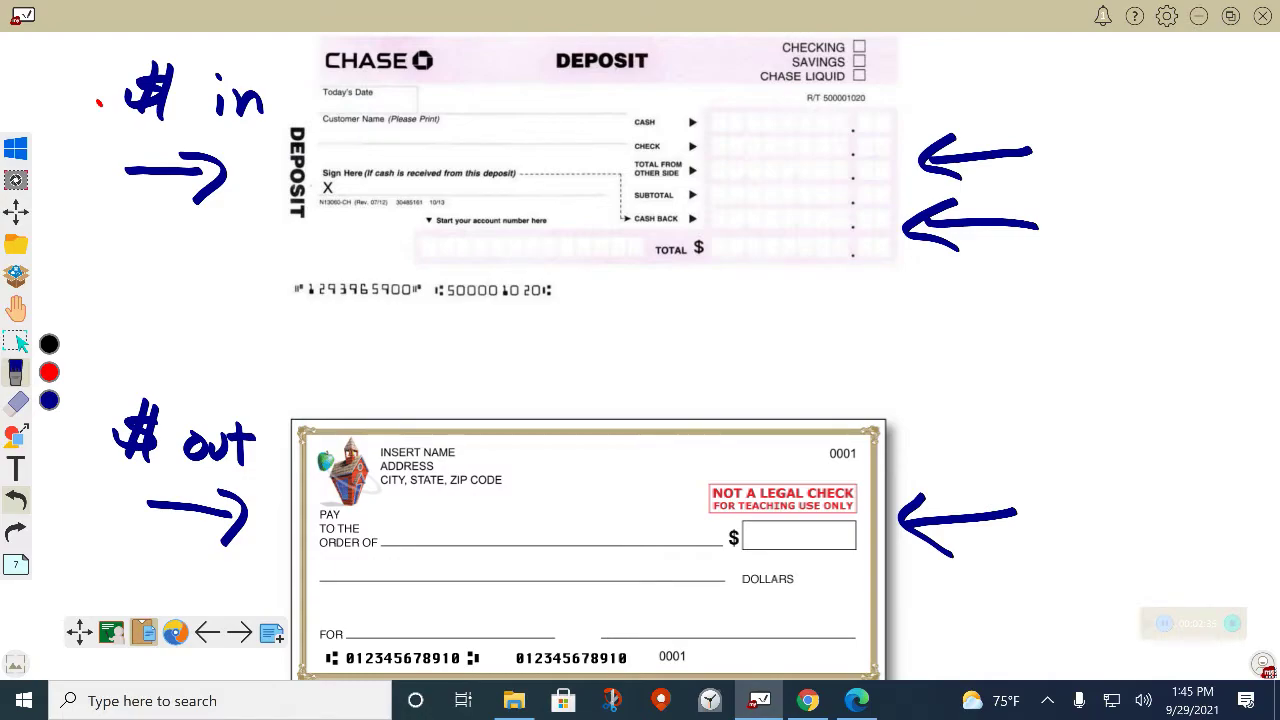
pyautogui.moveTo(292, 306)
pyautogui.mouseDown()
pyautogui.moveTo(412, 314)
pyautogui.moveTo(402, 266)
pyautogui.moveTo(279, 306)
pyautogui.moveTo(318, 360)
pyautogui.moveTo(392, 340)
pyautogui.moveTo(432, 350)
pyautogui.moveTo(440, 382)
pyautogui.mouseUp()
# Complete the 'routing #' label and circle both number groups along the check's bottom
pyautogui.moveTo(482, 324); pyautogui.dragTo(472, 364)
pyautogui.moveTo(490, 322)
pyautogui.mouseDown()
pyautogui.moveTo(480, 360)
pyautogui.moveTo(496, 334)
pyautogui.moveTo(498, 346)
pyautogui.mouseUp()
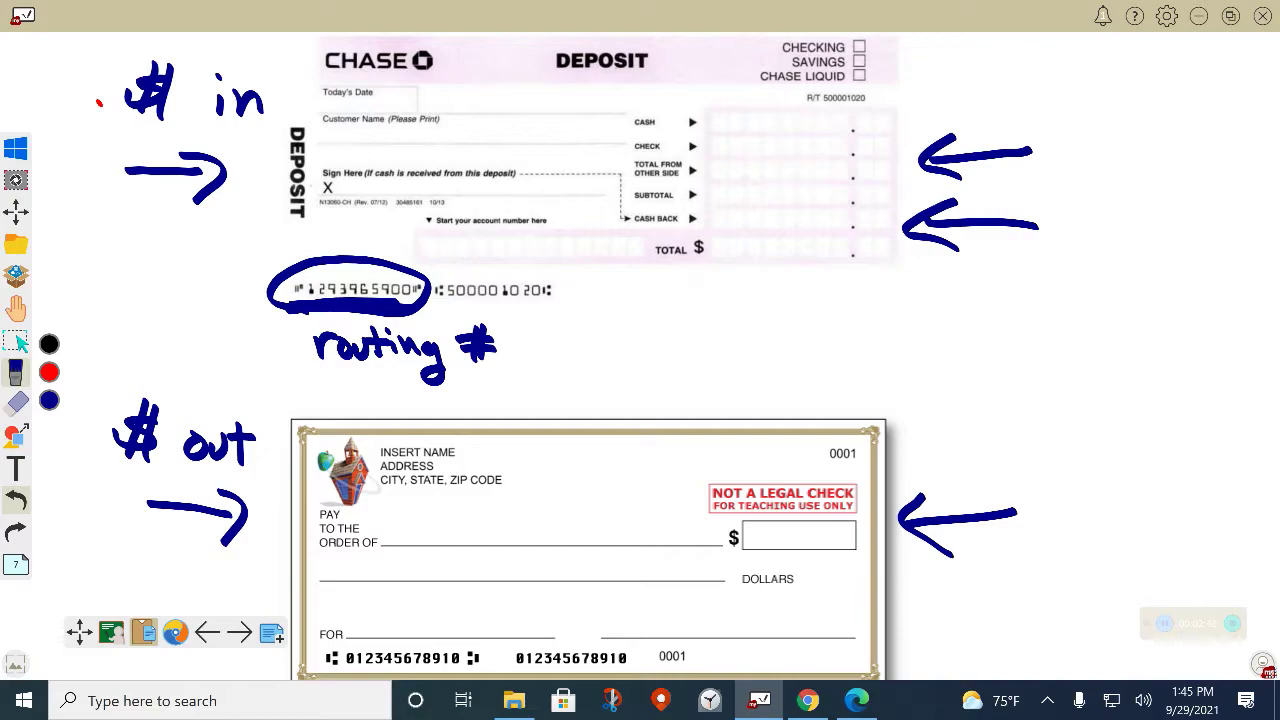
pyautogui.scroll(-3, 75, 346)
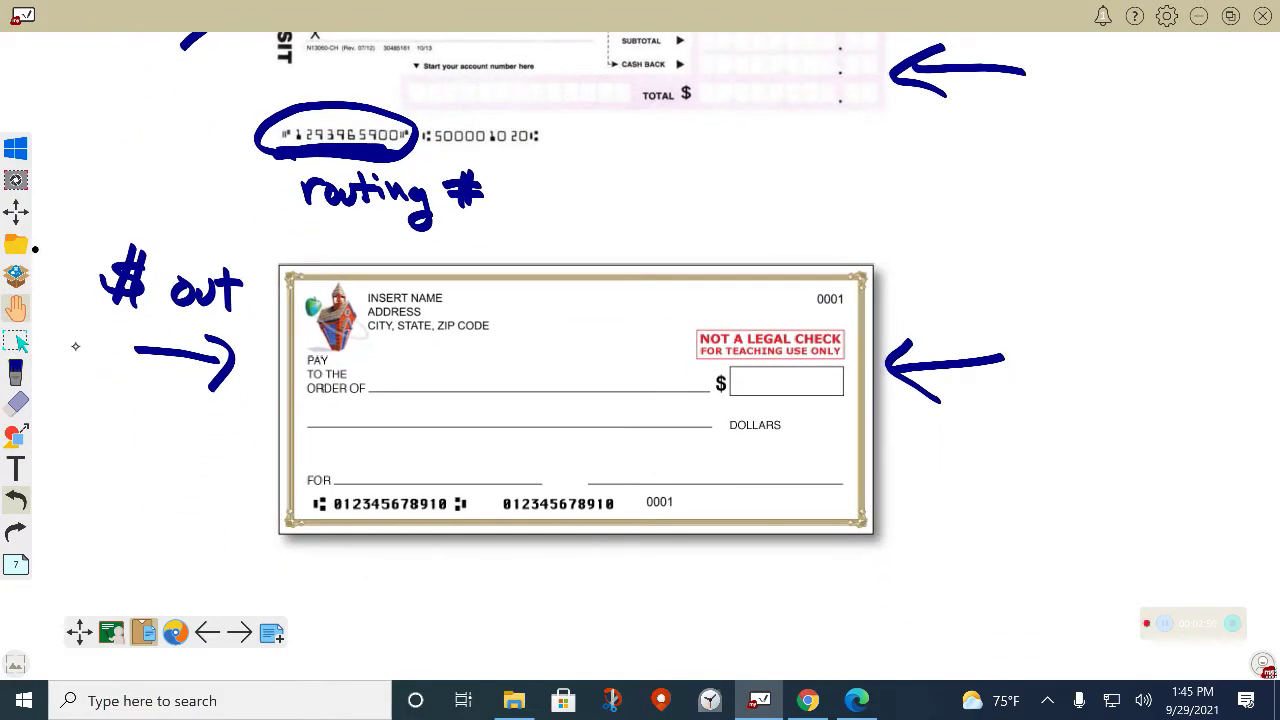
pyautogui.click(15, 372)
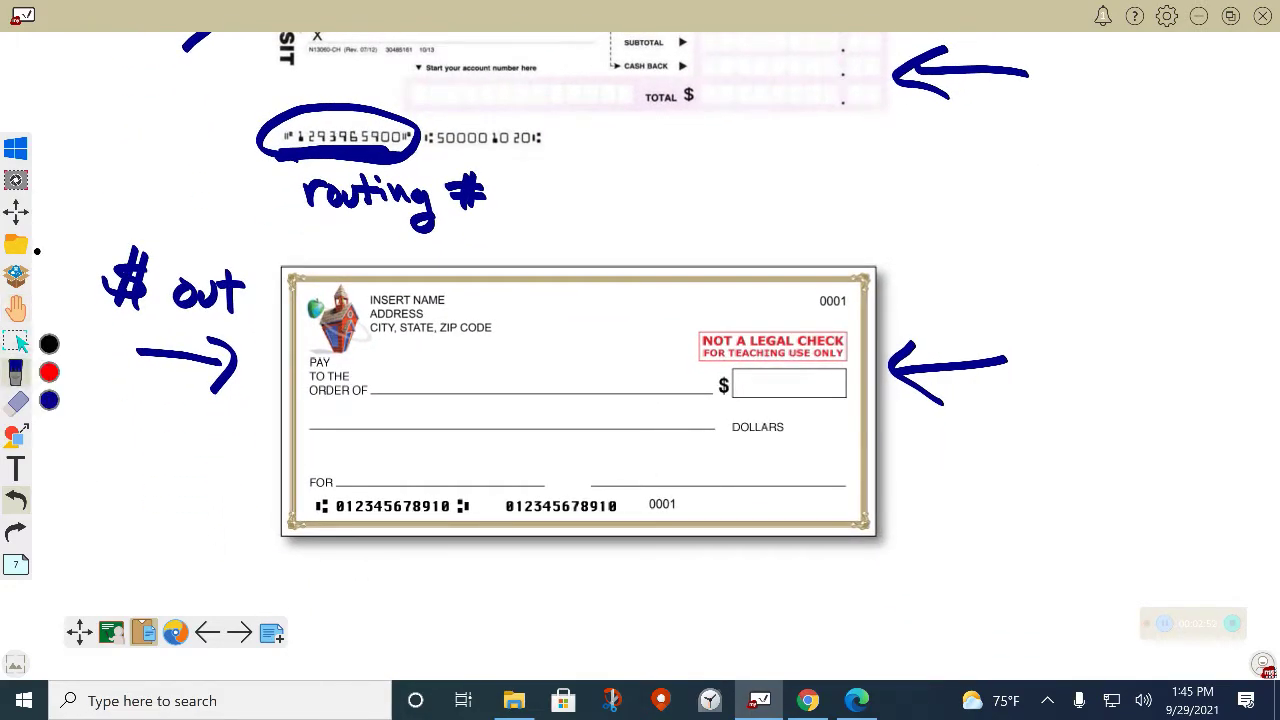
pyautogui.moveTo(316, 524)
pyautogui.mouseDown()
pyautogui.moveTo(450, 530)
pyautogui.moveTo(342, 490)
pyautogui.moveTo(334, 534)
pyautogui.mouseUp()
pyautogui.moveTo(492, 518)
pyautogui.mouseDown()
pyautogui.moveTo(515, 532)
pyautogui.moveTo(640, 510)
pyautogui.moveTo(488, 505)
pyautogui.moveTo(508, 532)
pyautogui.mouseUp()
# Draw an upward arrow to the check's first number and label it '# routing'
pyautogui.moveTo(410, 606); pyautogui.dragTo(411, 550)
pyautogui.moveTo(390, 568)
pyautogui.mouseDown()
pyautogui.moveTo(420, 554)
pyautogui.moveTo(434, 578)
pyautogui.mouseUp()
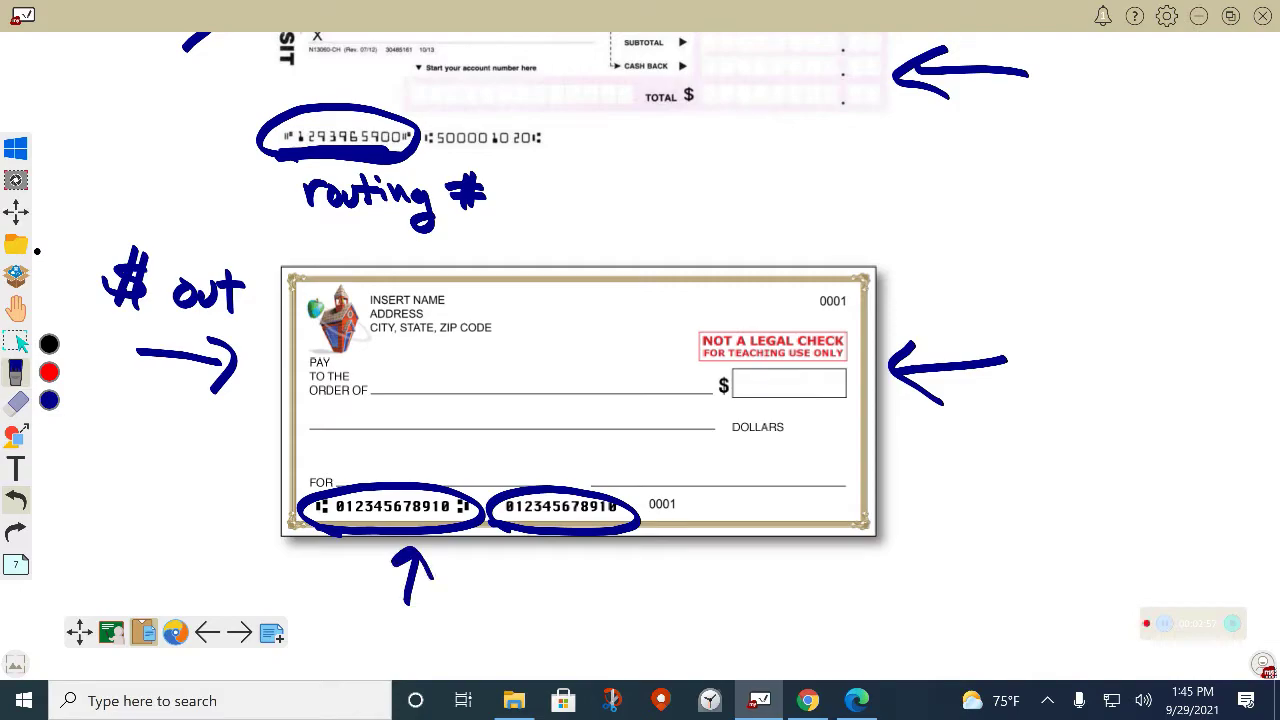
pyautogui.moveTo(366, 628)
pyautogui.mouseDown()
pyautogui.moveTo(428, 630)
pyautogui.moveTo(438, 606)
pyautogui.moveTo(484, 652)
pyautogui.mouseUp()
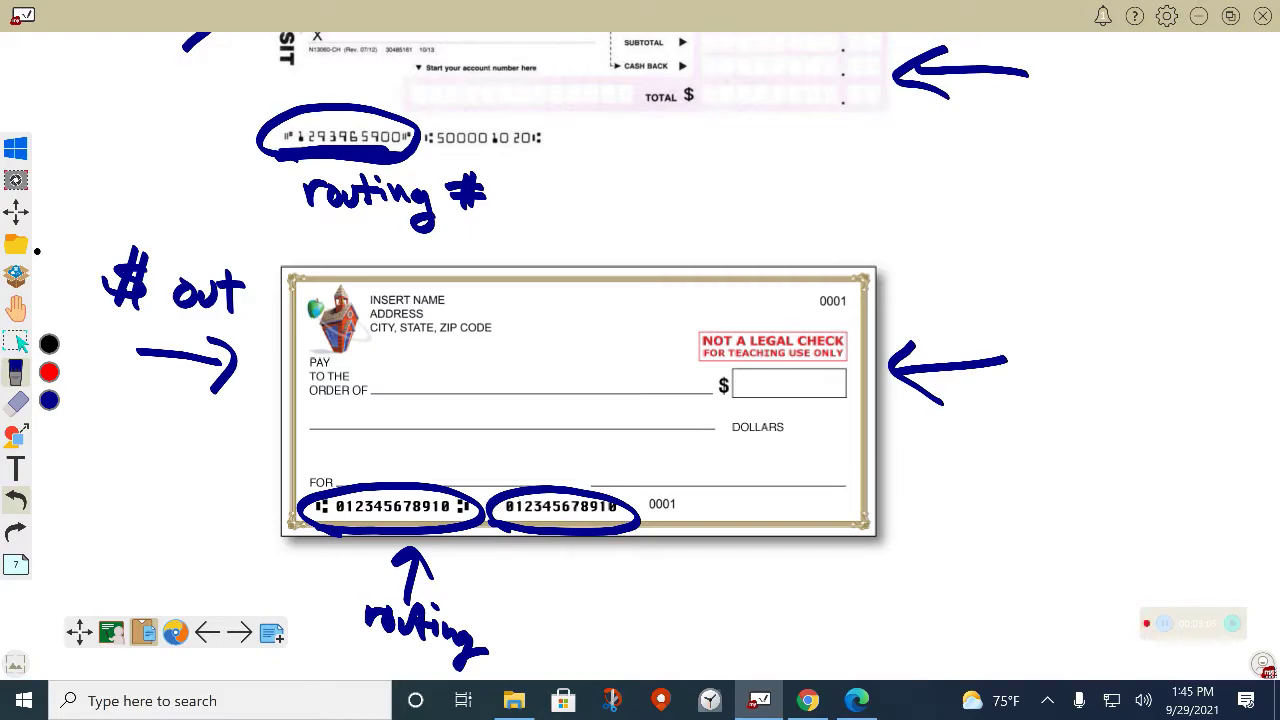
pyautogui.moveTo(340, 622)
pyautogui.mouseDown()
pyautogui.moveTo(330, 656)
pyautogui.moveTo(366, 632)
pyautogui.mouseUp()
pyautogui.moveTo(360, 628)
pyautogui.mouseDown()
pyautogui.moveTo(350, 662)
pyautogui.moveTo(366, 648)
pyautogui.mouseUp()
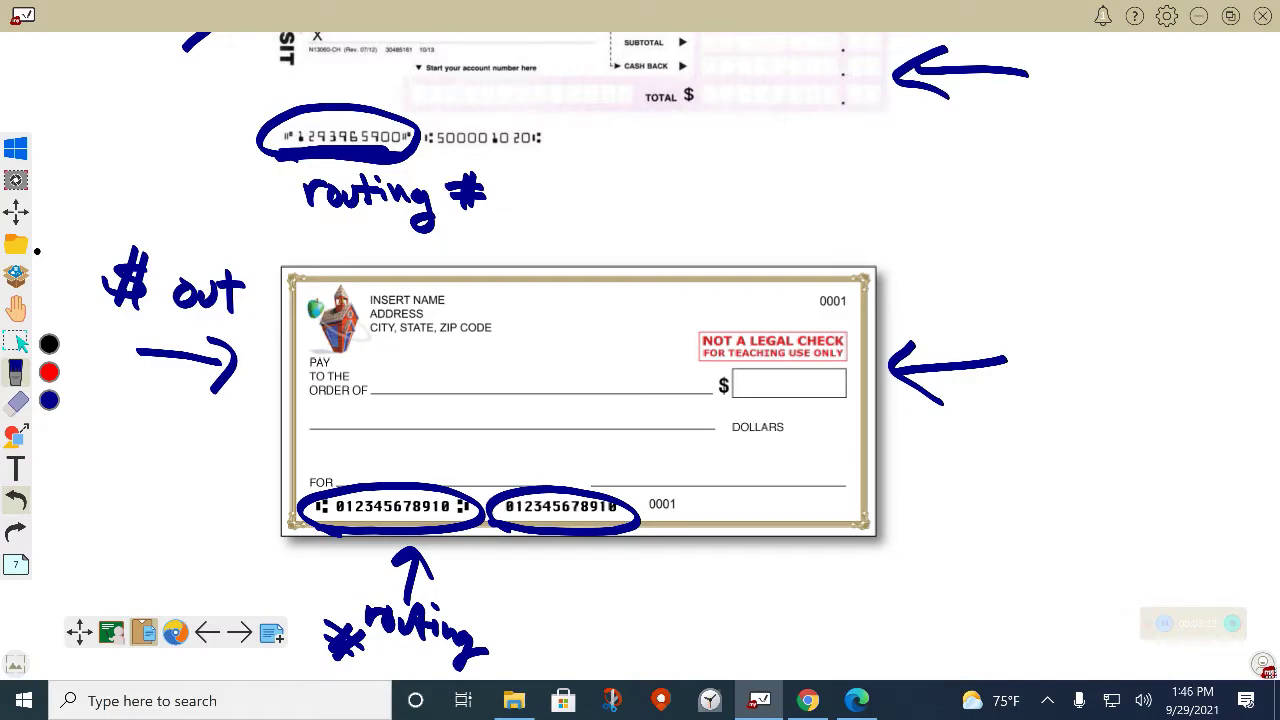
# Circle the slip's 50000 1020 as 'Account #' and write 'Account number' under the check's second number
pyautogui.moveTo(448, 157)
pyautogui.mouseDown()
pyautogui.moveTo(556, 153)
pyautogui.moveTo(482, 118)
pyautogui.moveTo(466, 158)
pyautogui.mouseUp()
pyautogui.moveTo(577, 172)
pyautogui.mouseDown()
pyautogui.moveTo(577, 186)
pyautogui.moveTo(714, 196)
pyautogui.moveTo(732, 166)
pyautogui.mouseUp()
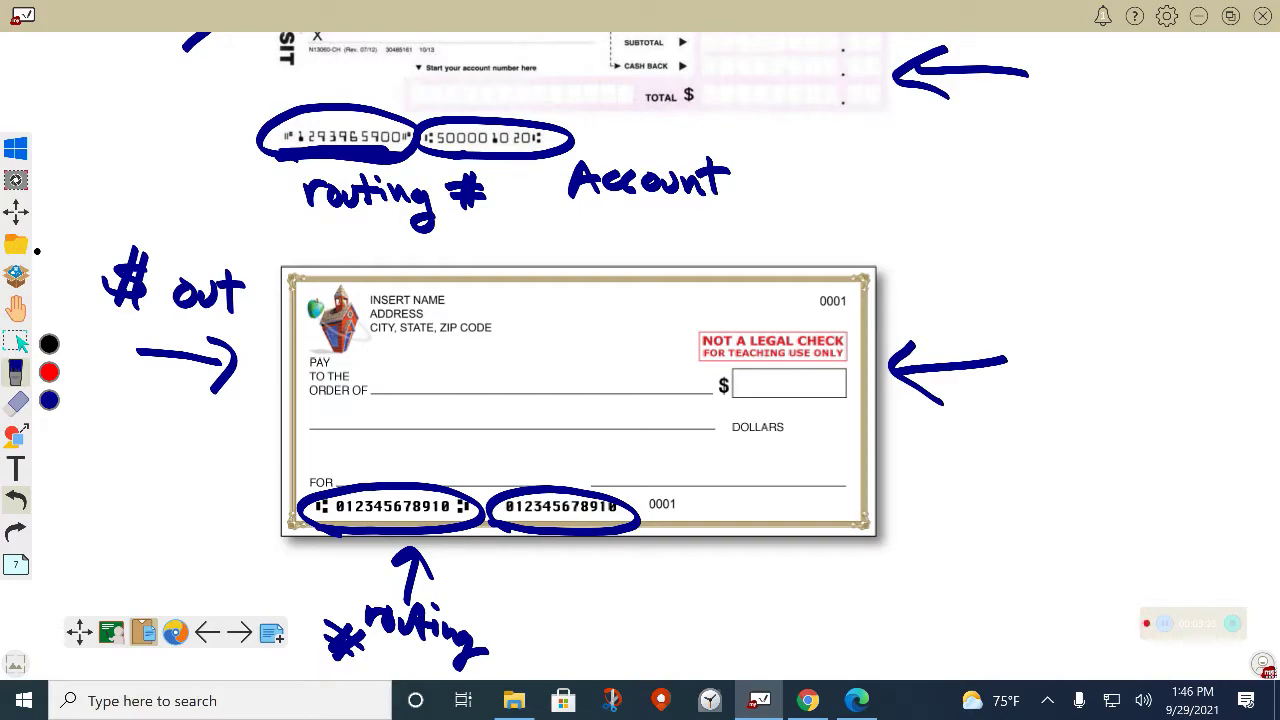
pyautogui.moveTo(640, 203)
pyautogui.mouseDown()
pyautogui.moveTo(638, 238)
pyautogui.moveTo(652, 237)
pyautogui.mouseUp()
pyautogui.moveTo(622, 214)
pyautogui.mouseDown()
pyautogui.moveTo(664, 212)
pyautogui.moveTo(668, 224)
pyautogui.mouseUp()
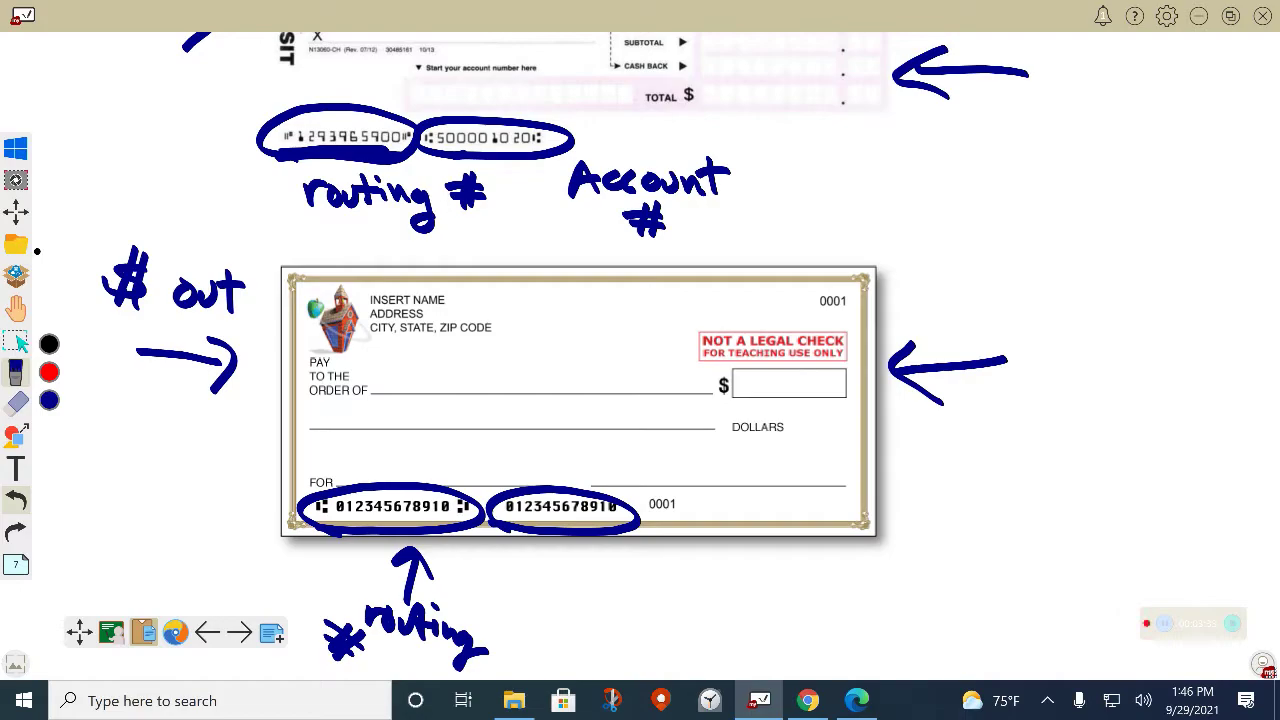
pyautogui.moveTo(552, 592)
pyautogui.mouseDown()
pyautogui.moveTo(611, 586)
pyautogui.moveTo(716, 604)
pyautogui.moveTo(566, 617)
pyautogui.moveTo(622, 646)
pyautogui.moveTo(704, 660)
pyautogui.mouseUp()
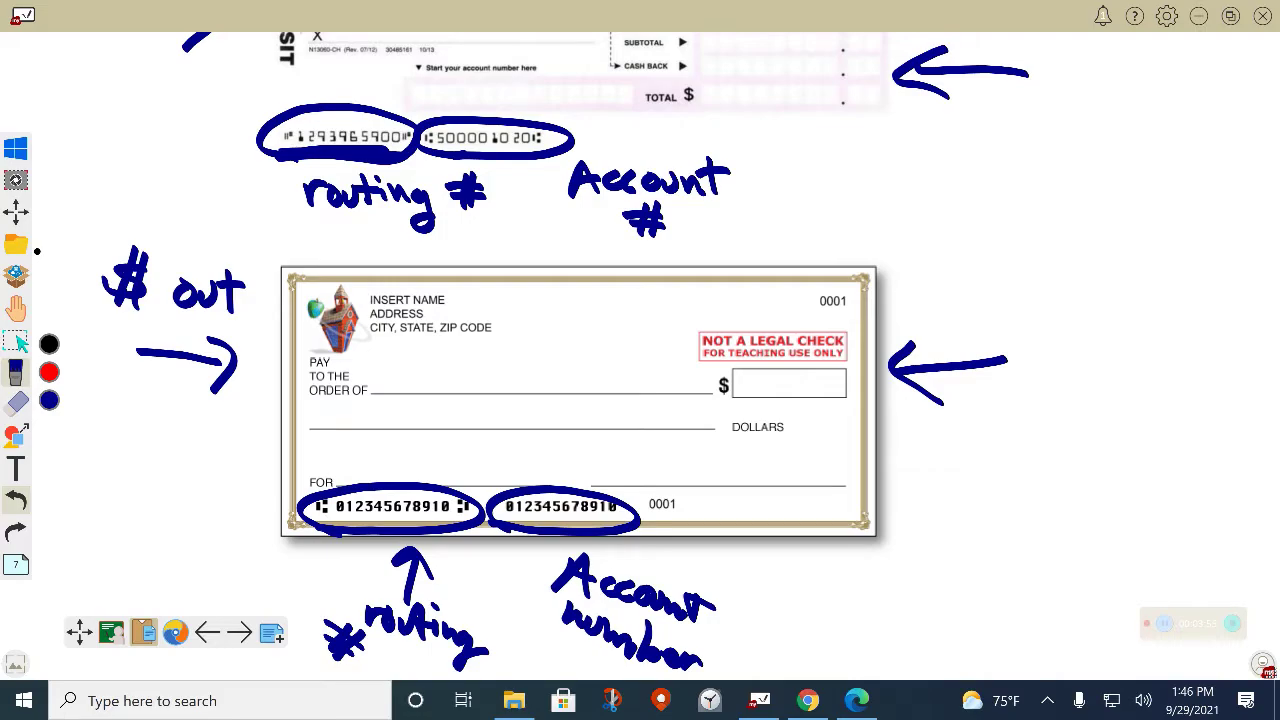
# Close the check preview and open the 'What is an ABA Routing Number?' video with sound on
pyautogui.hotkey('alt', 'Tab')
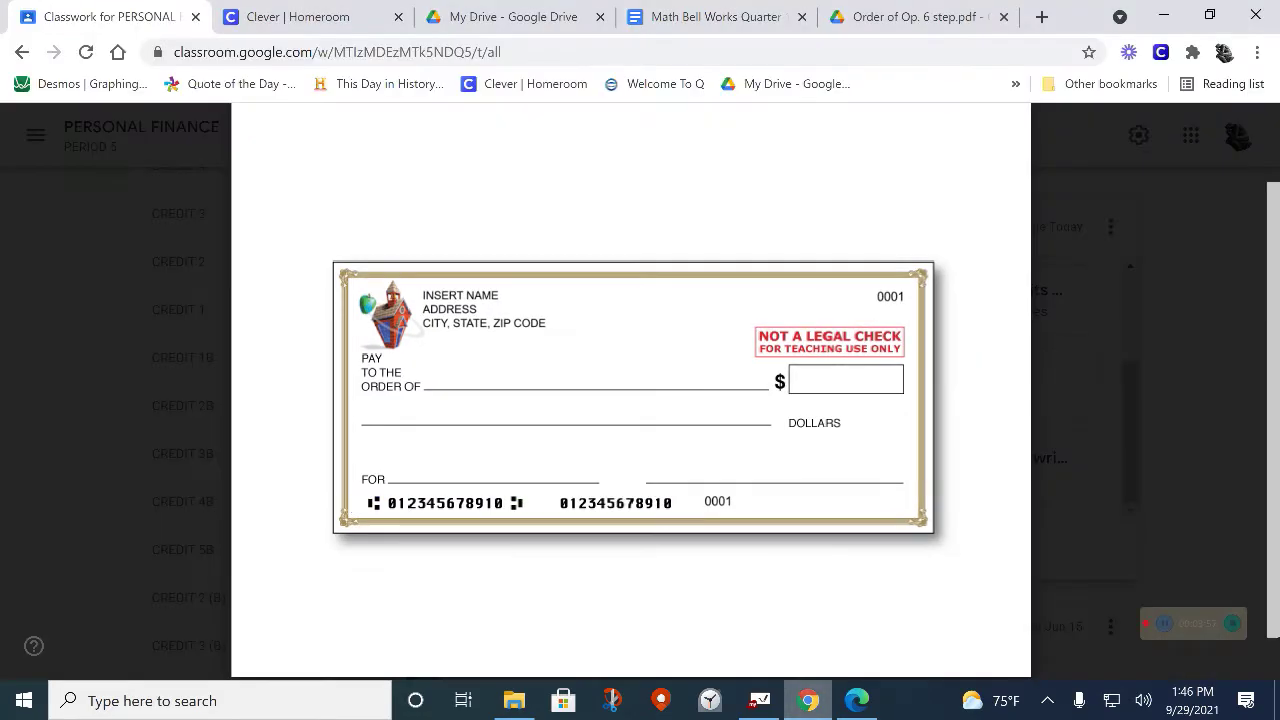
pyautogui.press('Escape')
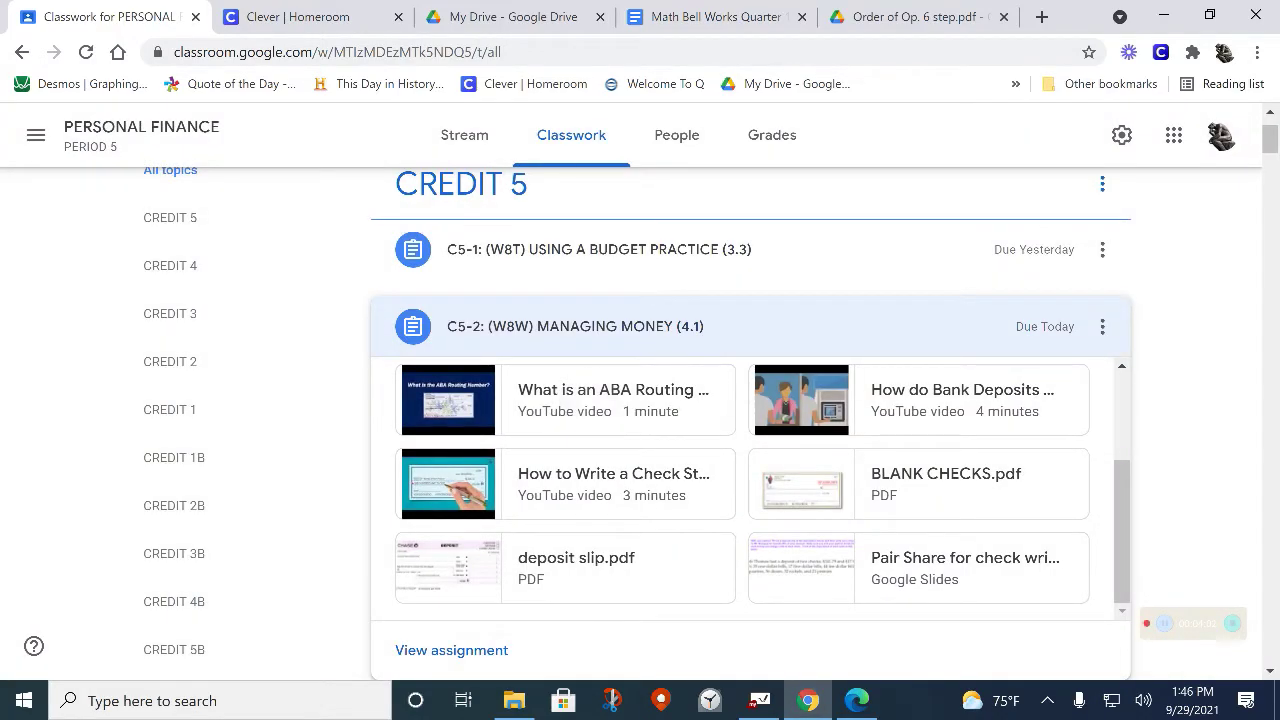
pyautogui.press('Return')
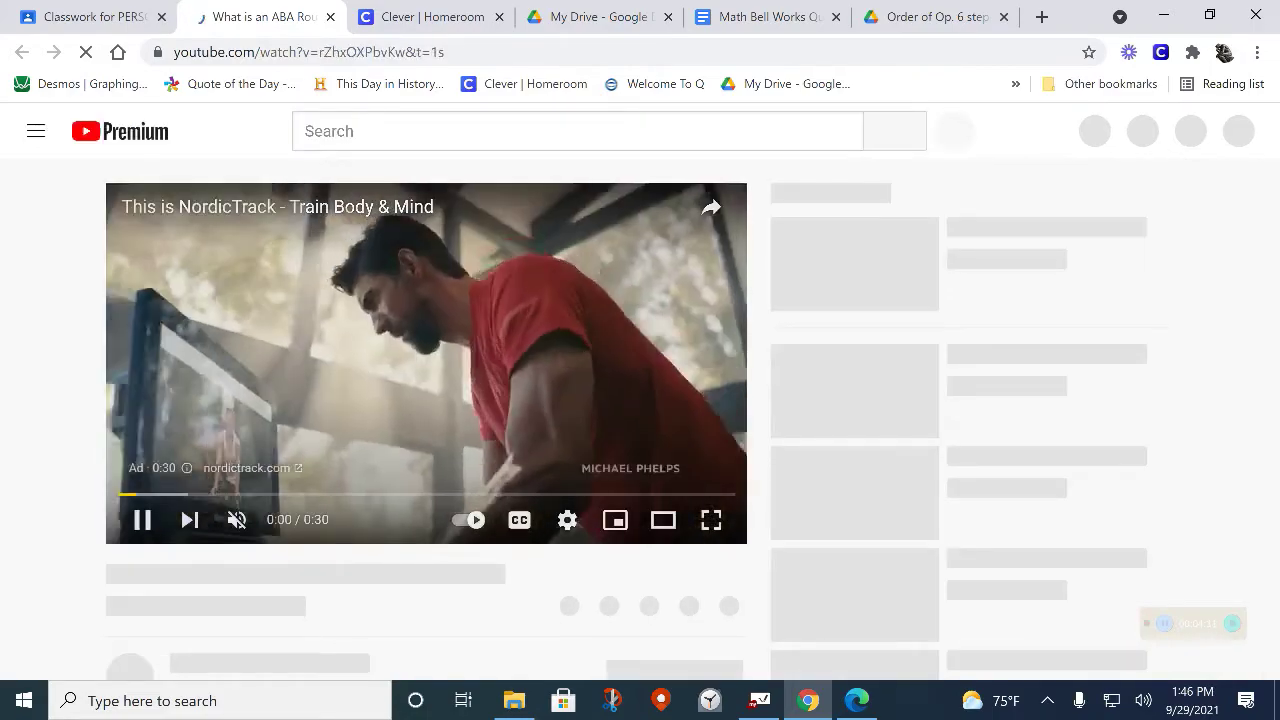
pyautogui.click(234, 519)
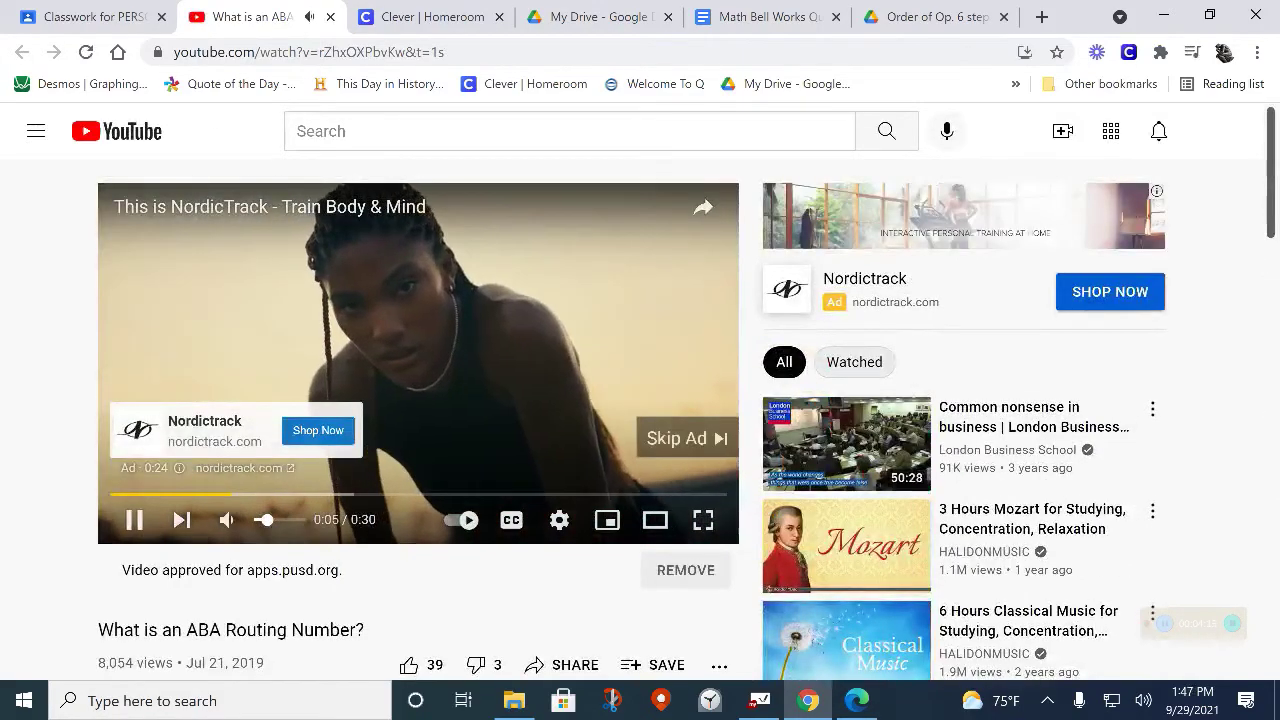
# Skip the ad, rewind the ABA routing number video toward its start, and adjust the volume
pyautogui.click(686, 438)
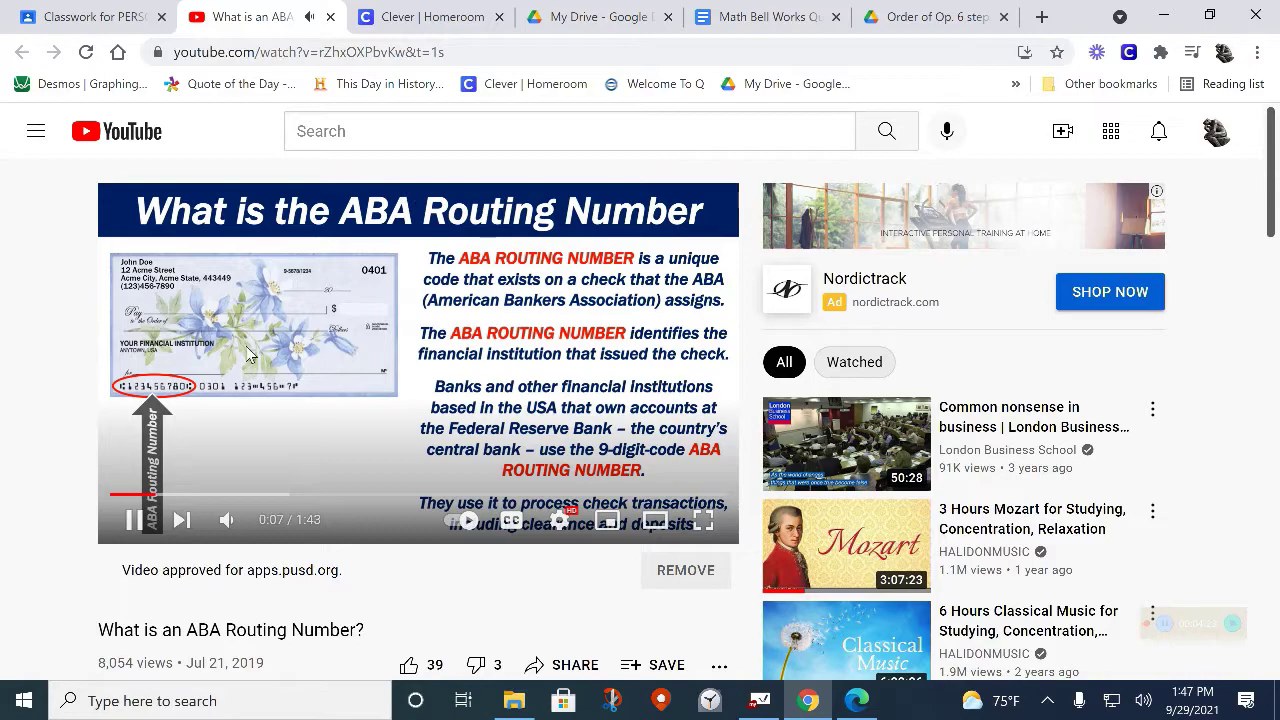
pyautogui.moveTo(156, 494); pyautogui.dragTo(104, 505)
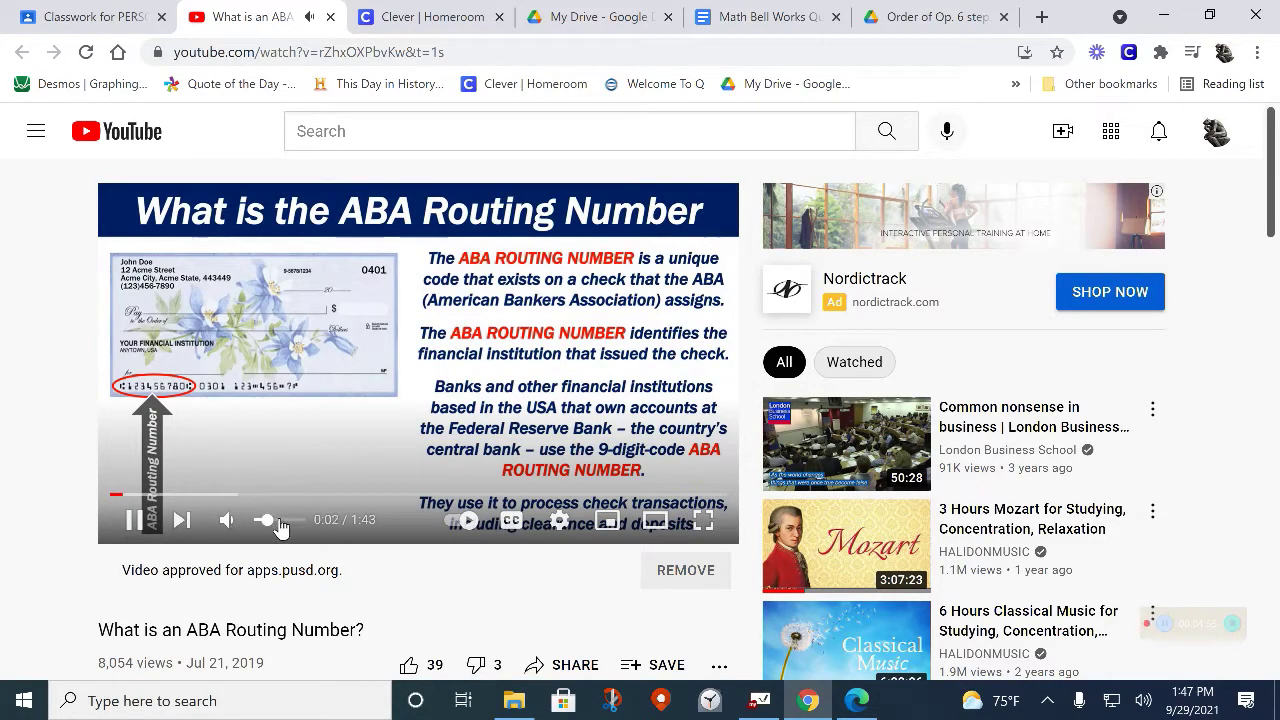
pyautogui.click(279, 521)
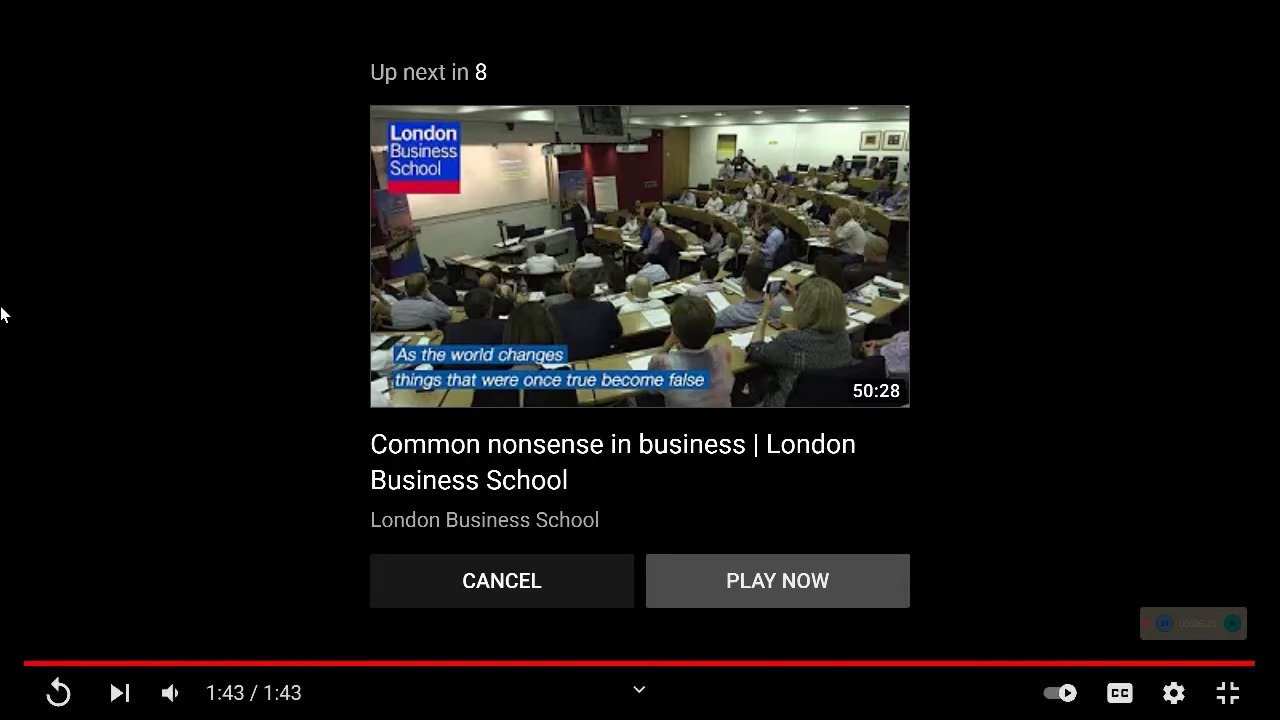
# Leave full-screen playback and close the YouTube tab with the ABA routing number video
pyautogui.press('Escape')
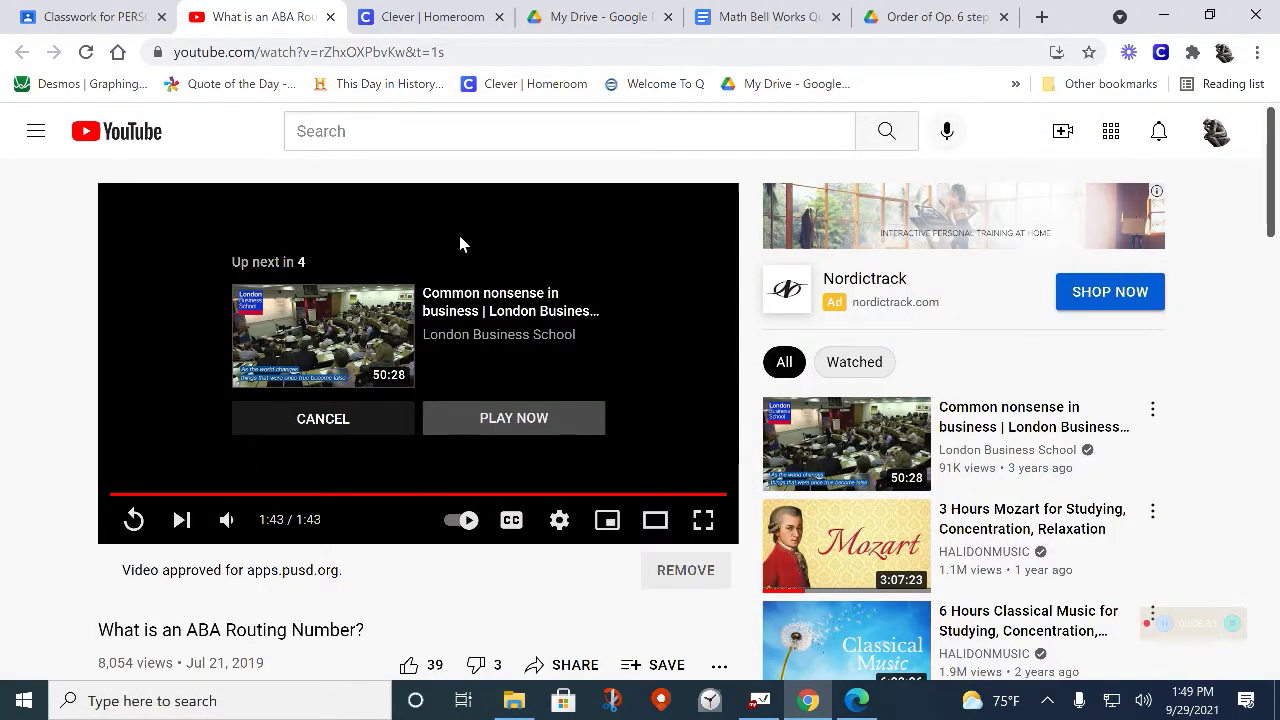
pyautogui.click(331, 17)
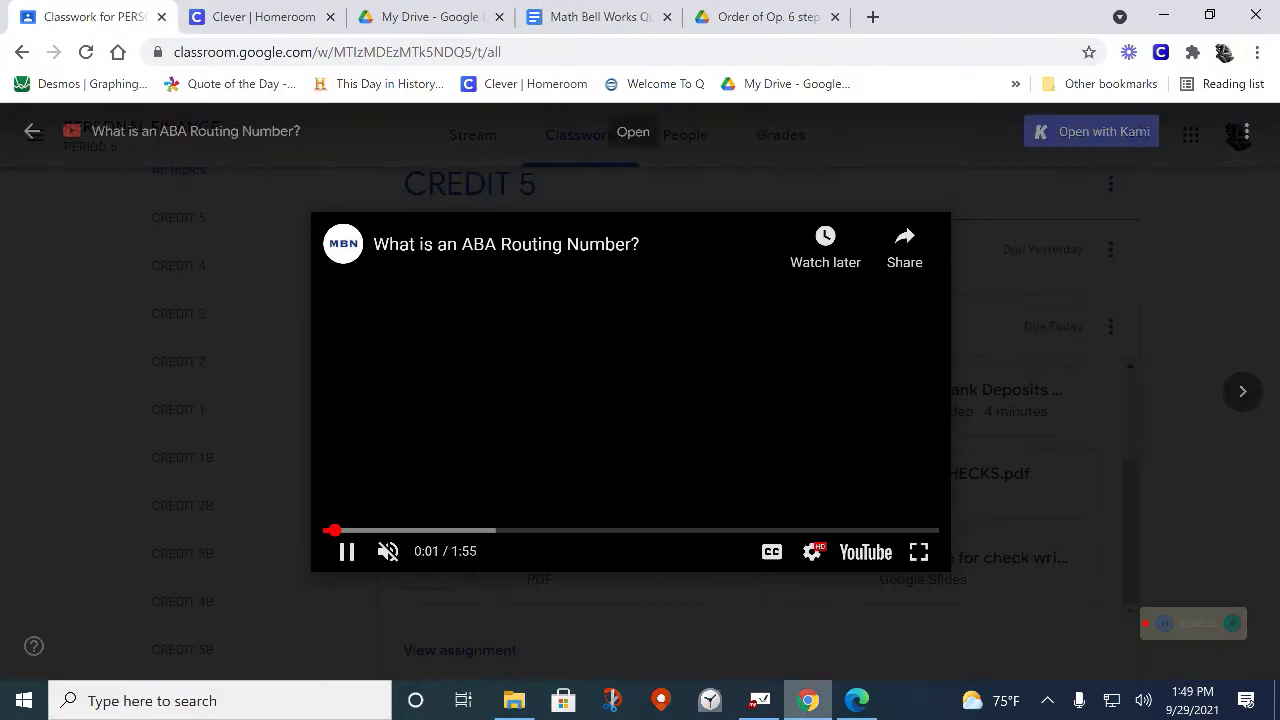
# Pan the whiteboard, erase the arrow beside the deposit slip, then return to Chrome
pyautogui.click(768, 700)
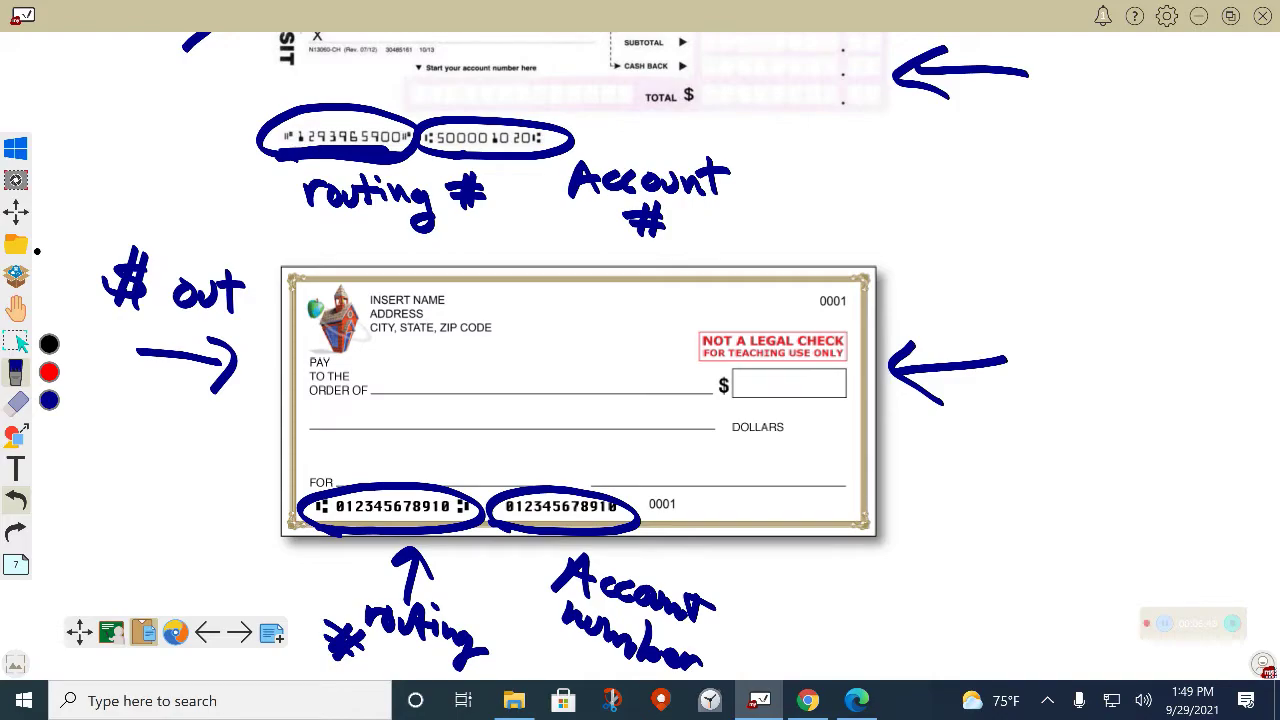
pyautogui.scroll(3, 123, 529)
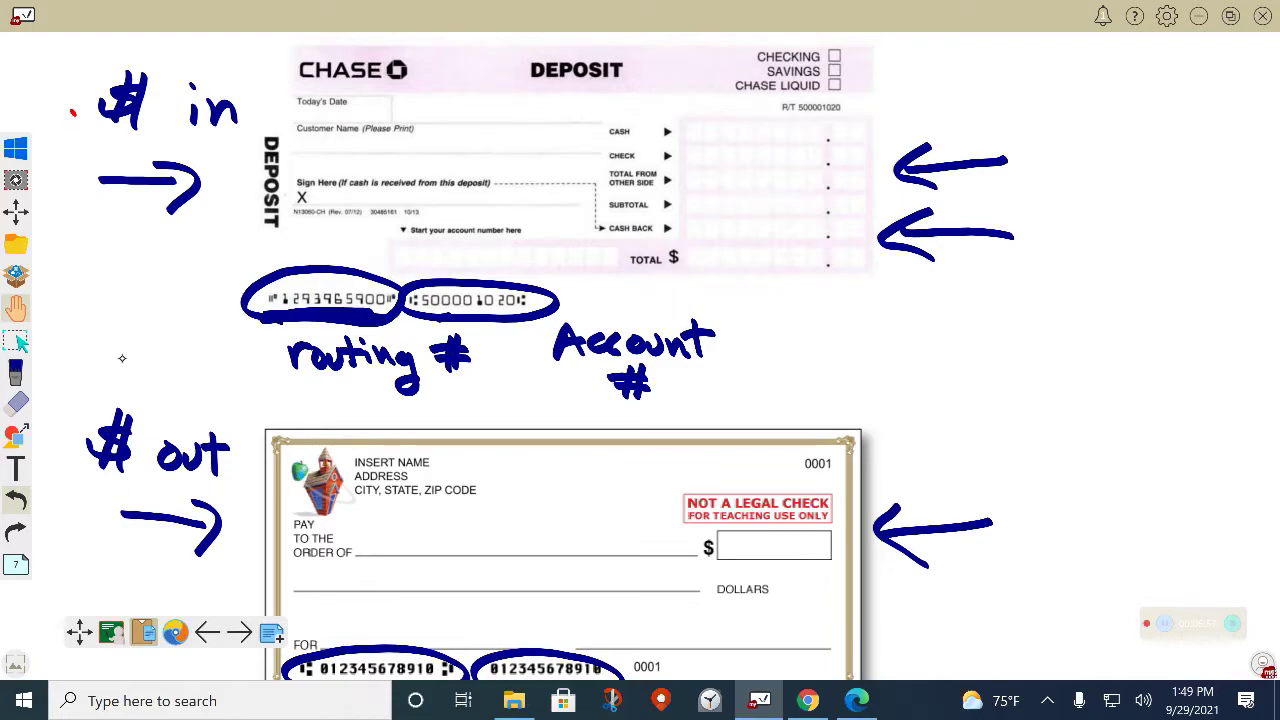
pyautogui.moveTo(120, 357)
pyautogui.mouseDown()
pyautogui.moveTo(30, 420)
pyautogui.moveTo(88, 412)
pyautogui.moveTo(55, 396)
pyautogui.mouseUp()
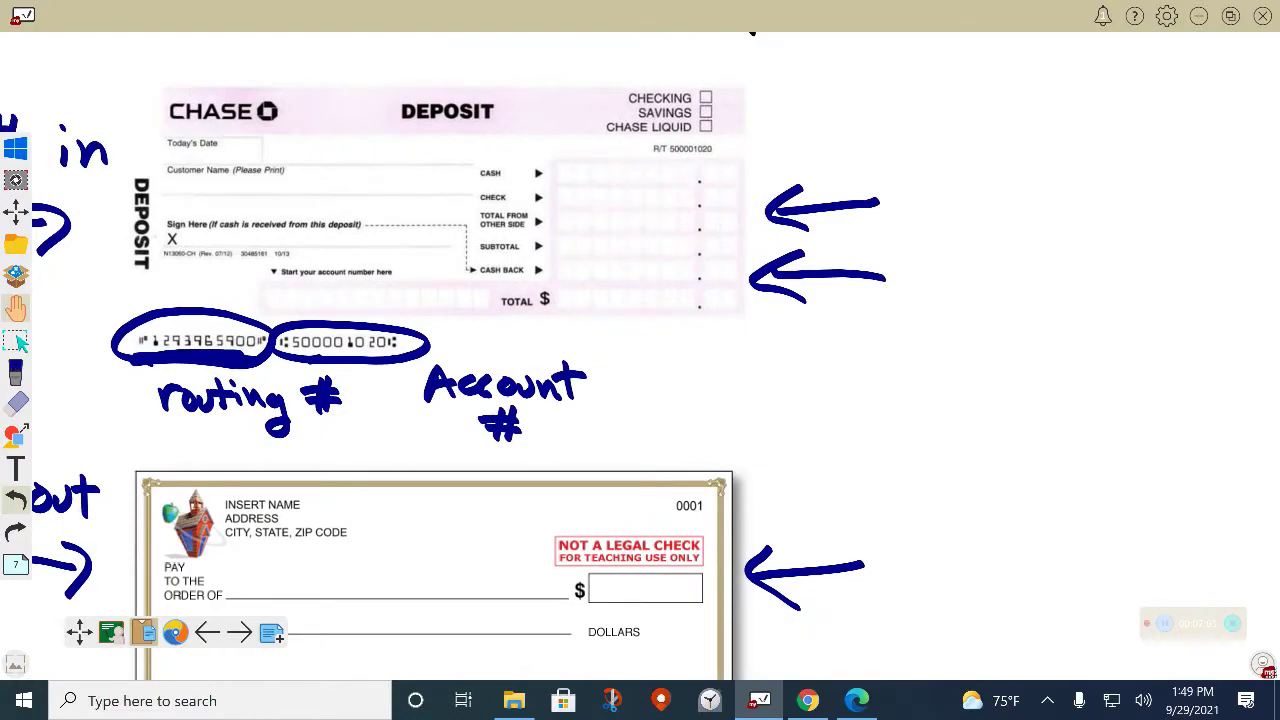
pyautogui.click(17, 403)
pyautogui.moveTo(863, 286)
pyautogui.mouseDown()
pyautogui.moveTo(814, 266)
pyautogui.moveTo(802, 222)
pyautogui.moveTo(842, 194)
pyautogui.mouseUp()
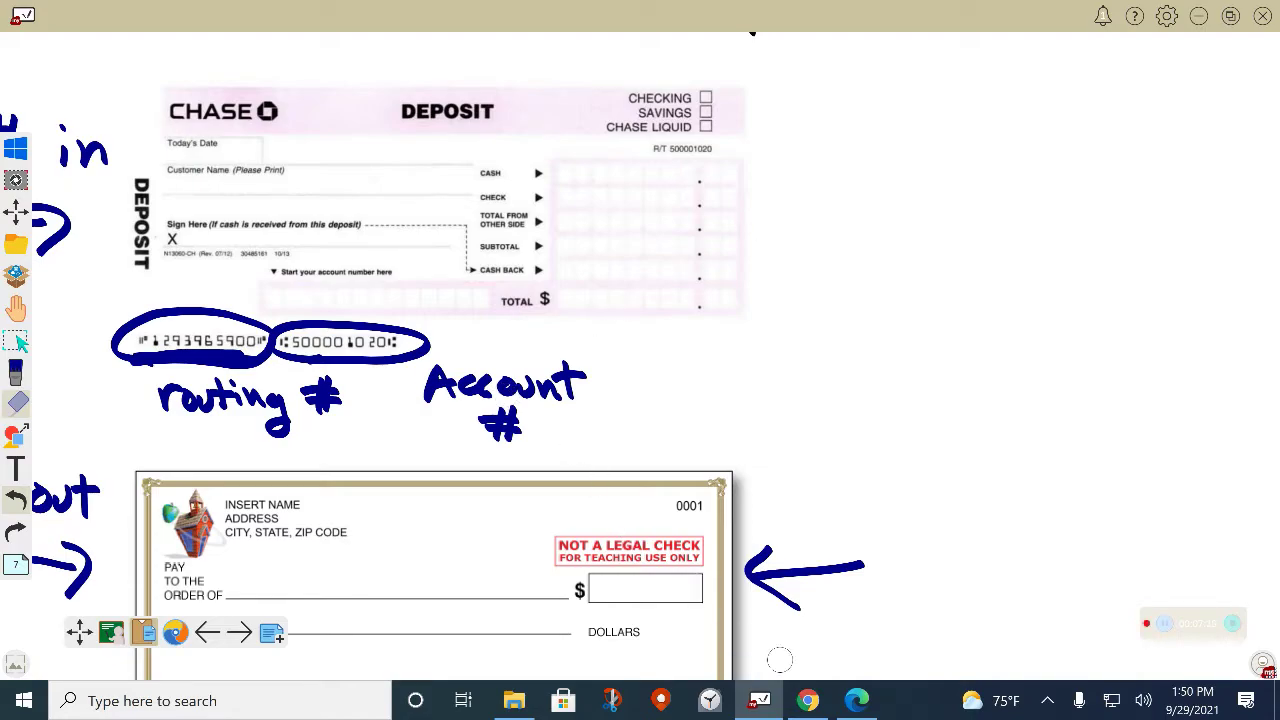
pyautogui.click(808, 700)
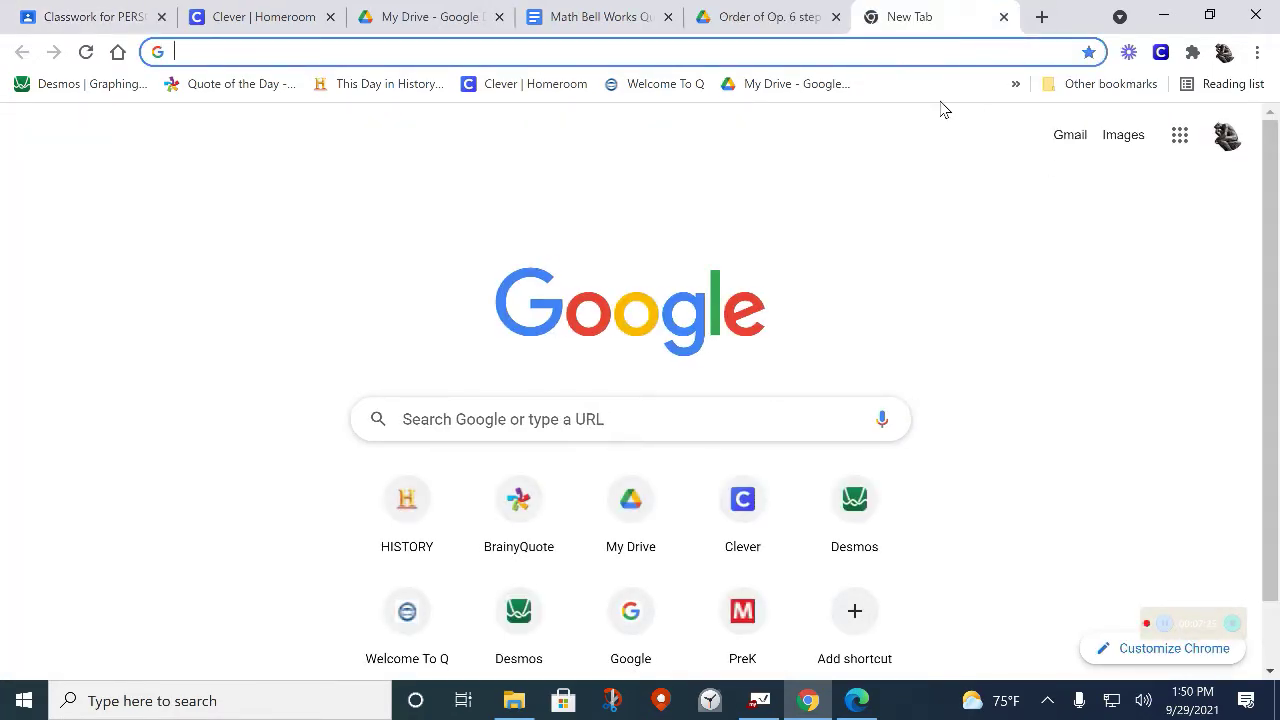
# Sign in to McGraw-Hill Education from the bookmarks and launch the Math for Business and Personal Finance book
pyautogui.click(1015, 84)
pyautogui.scroll(-10, 925, 205)
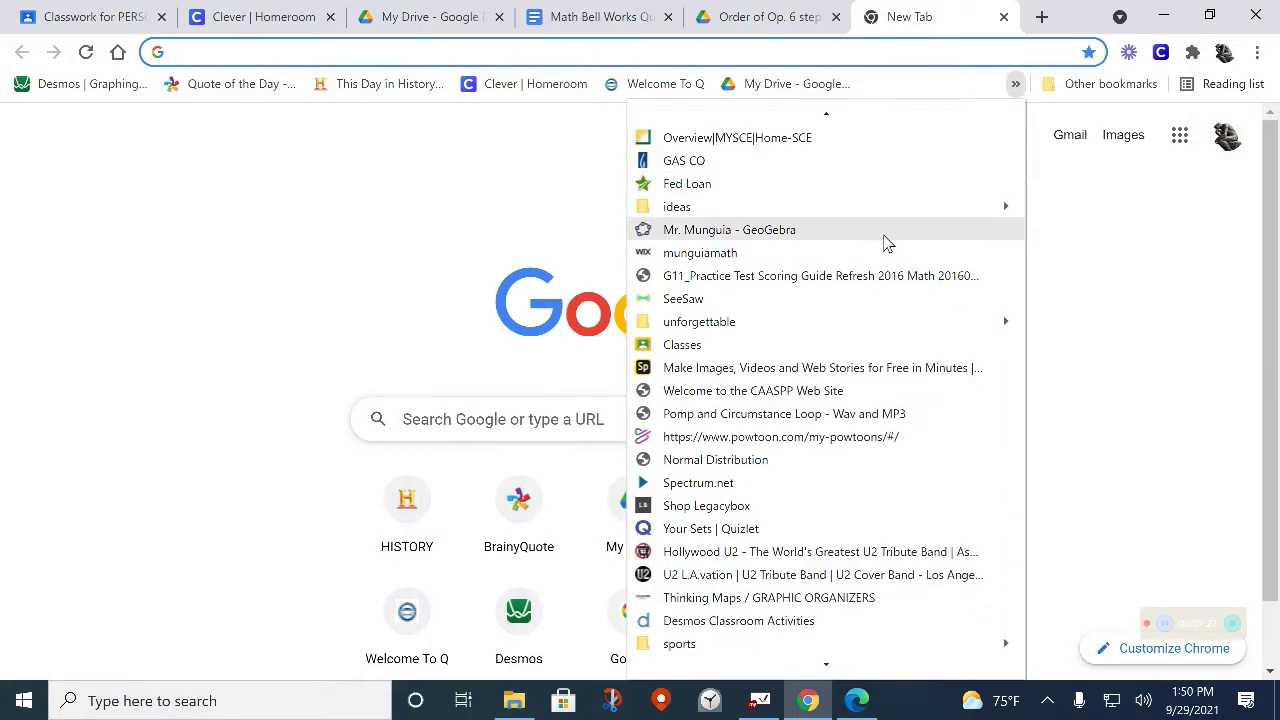
pyautogui.scroll(-6, 818, 355)
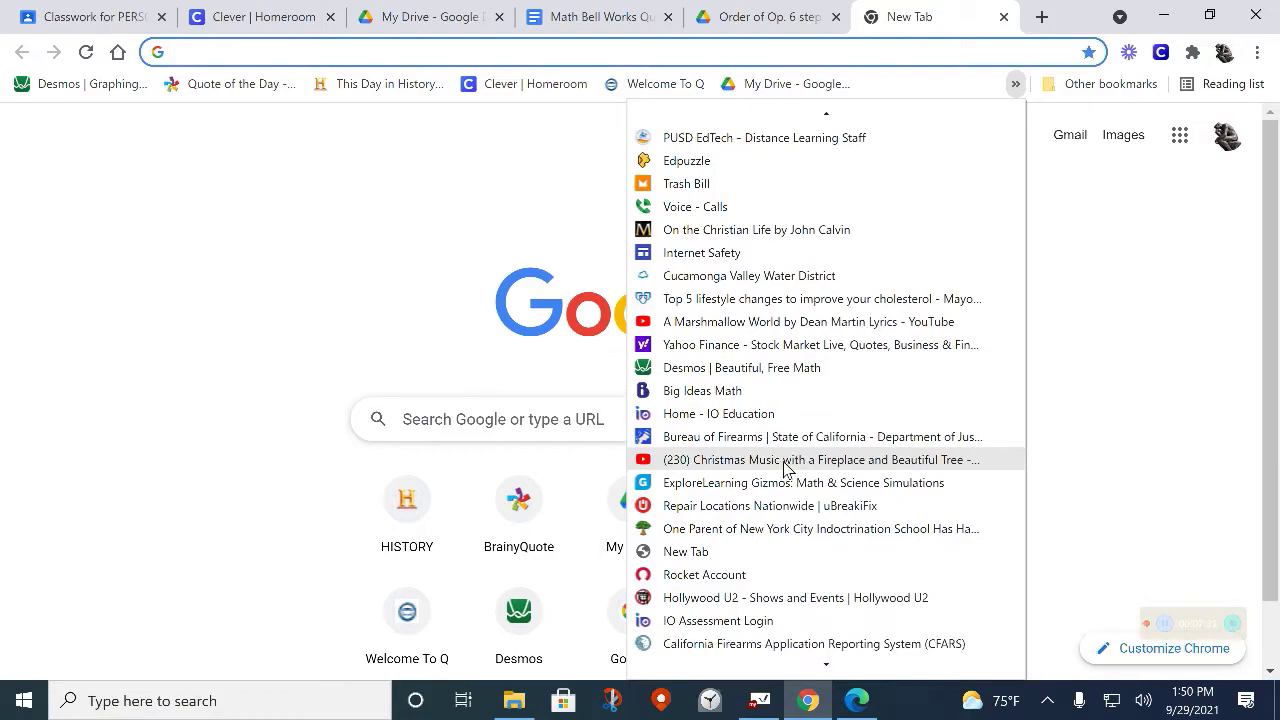
pyautogui.scroll(5, 790, 450)
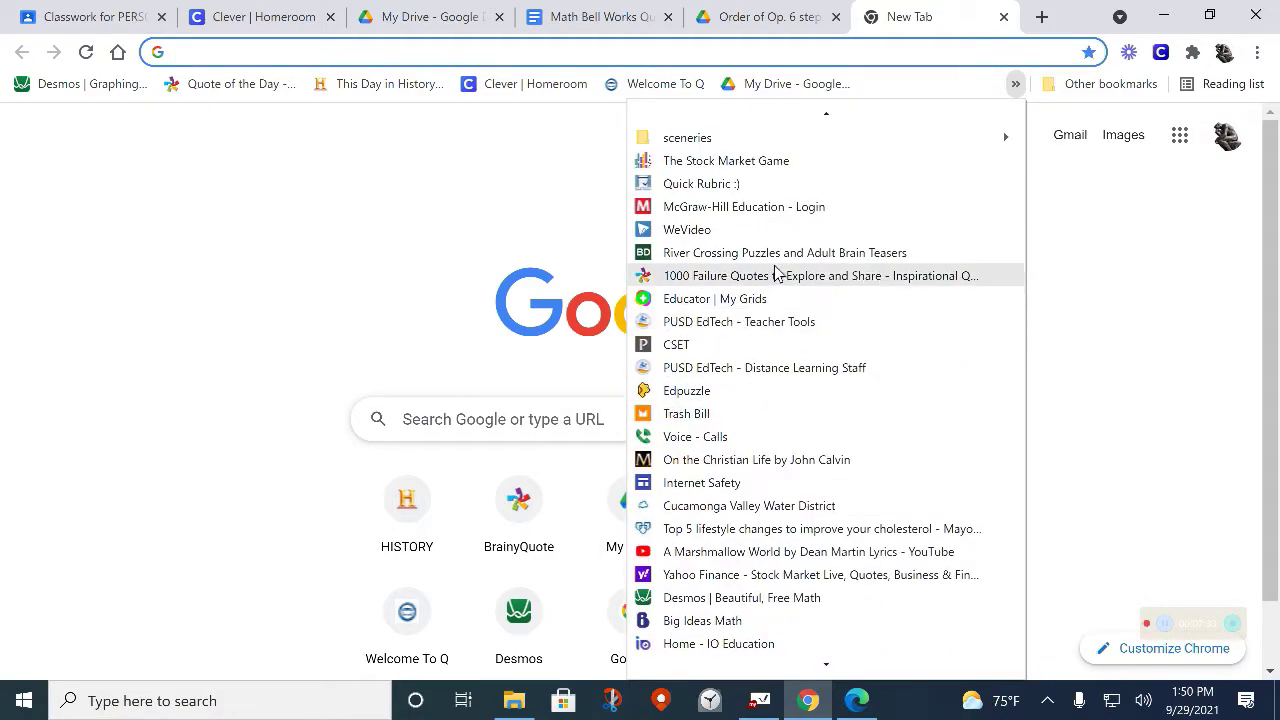
pyautogui.click(809, 215)
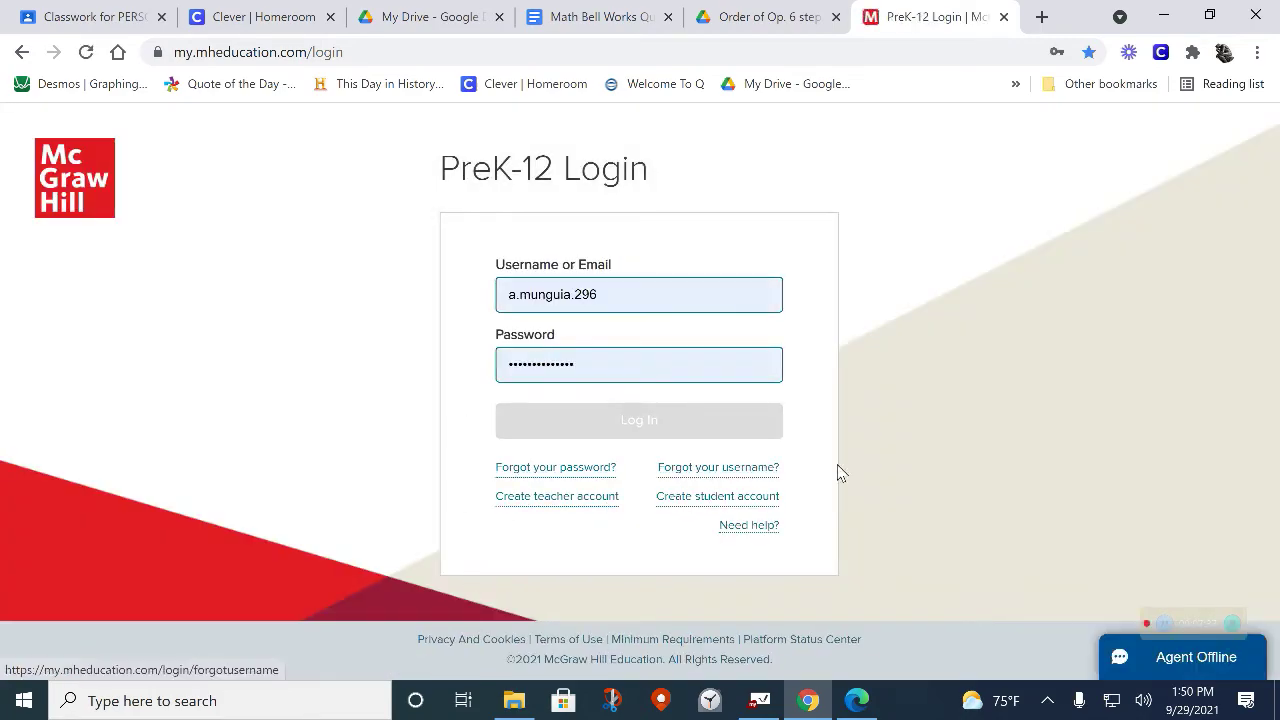
pyautogui.click(589, 418)
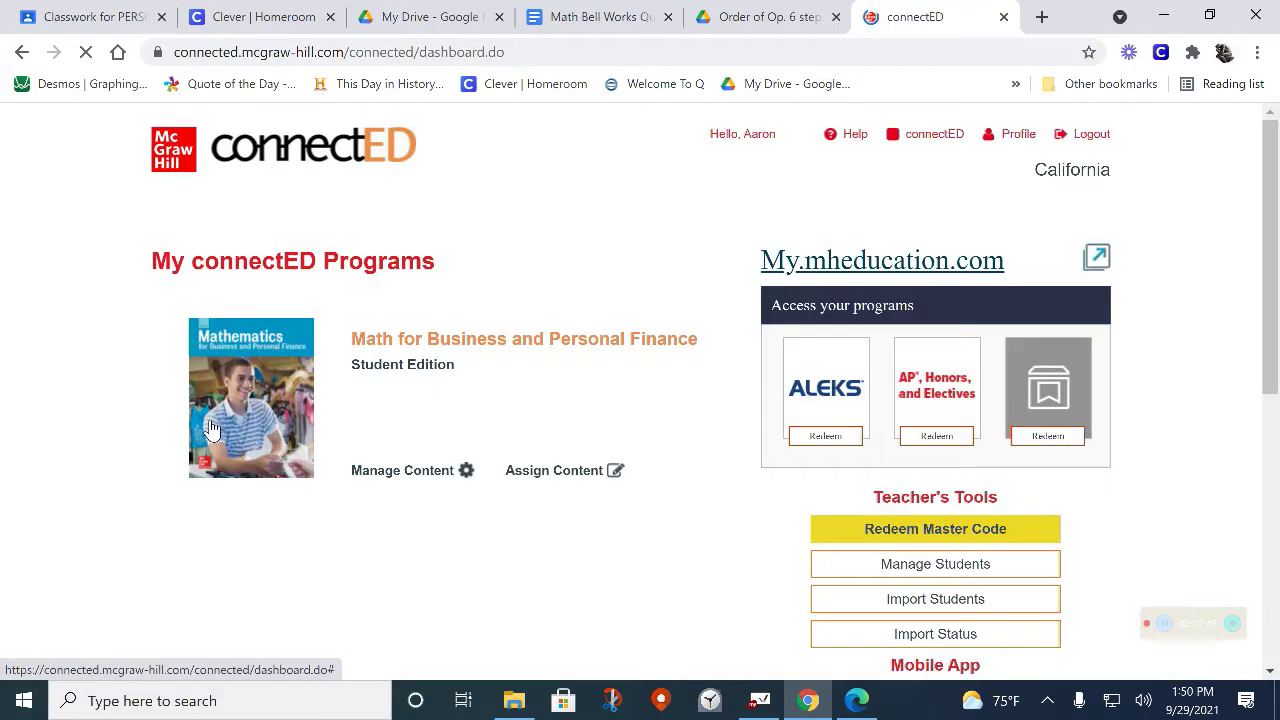
pyautogui.click(448, 377)
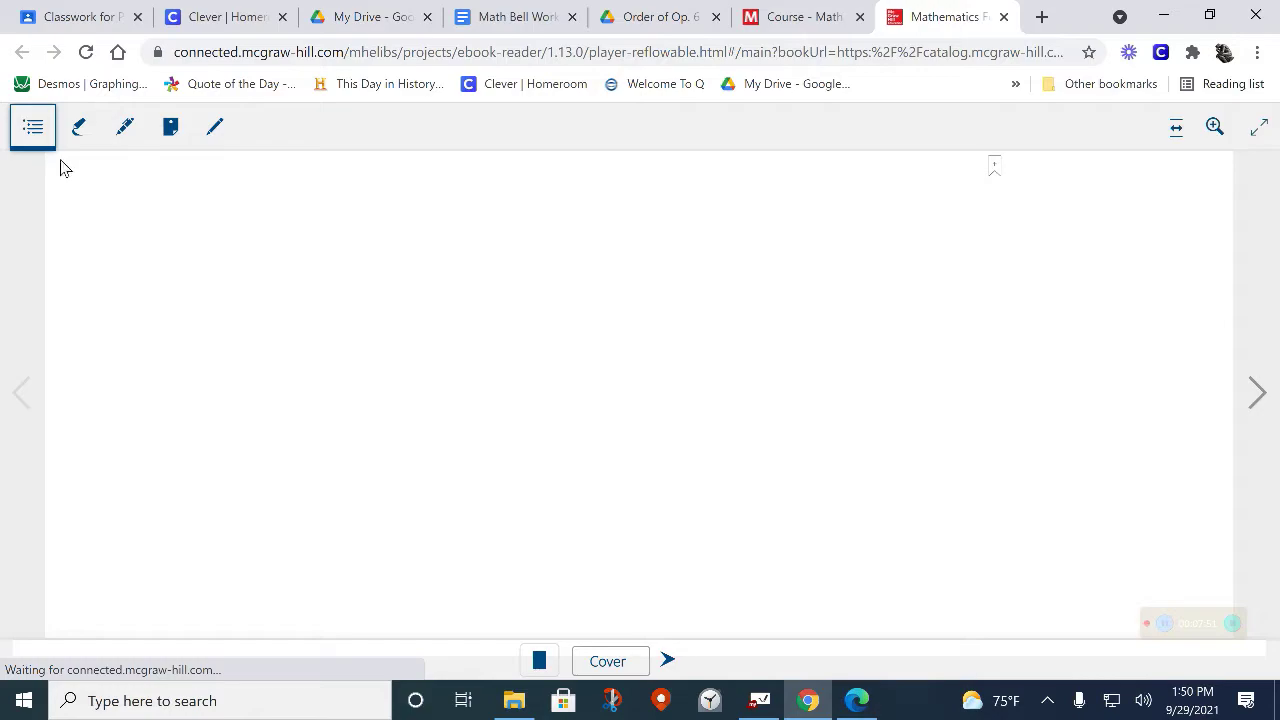
# Jump to Chapter 4 Checking Accounts through UNIT 2 in the contents and page forward two spreads
pyautogui.click(33, 127)
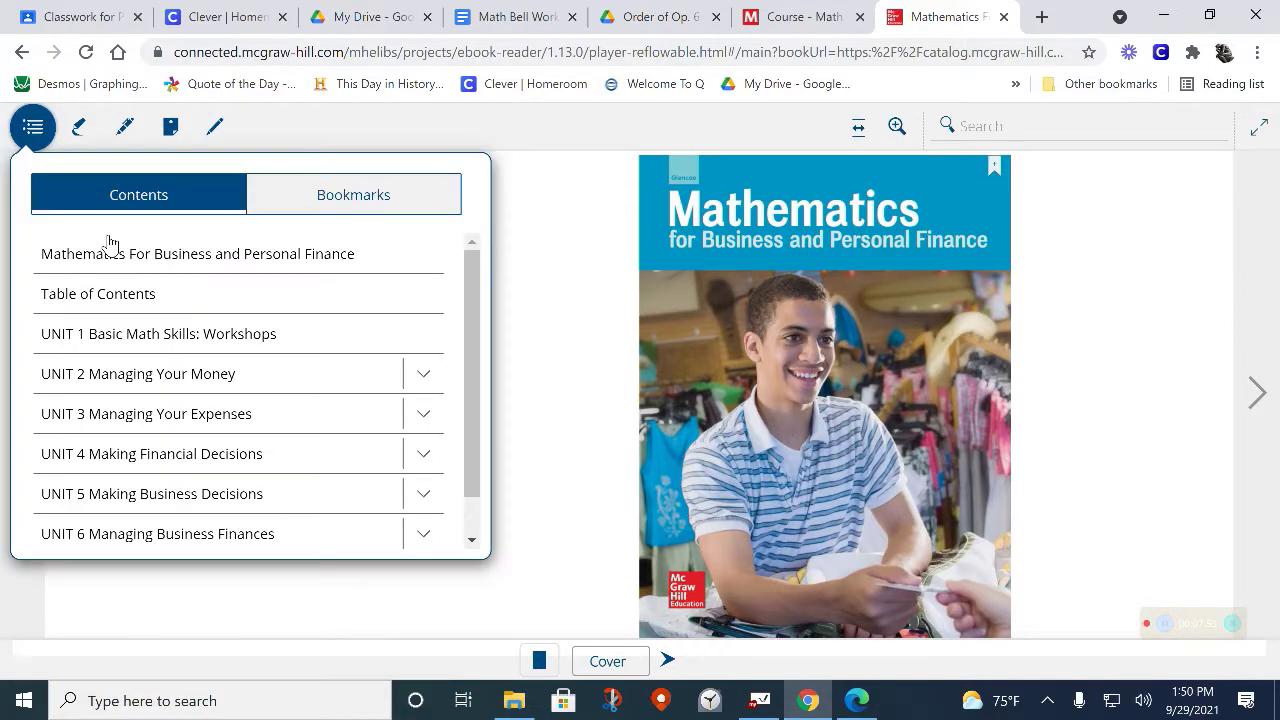
pyautogui.click(422, 378)
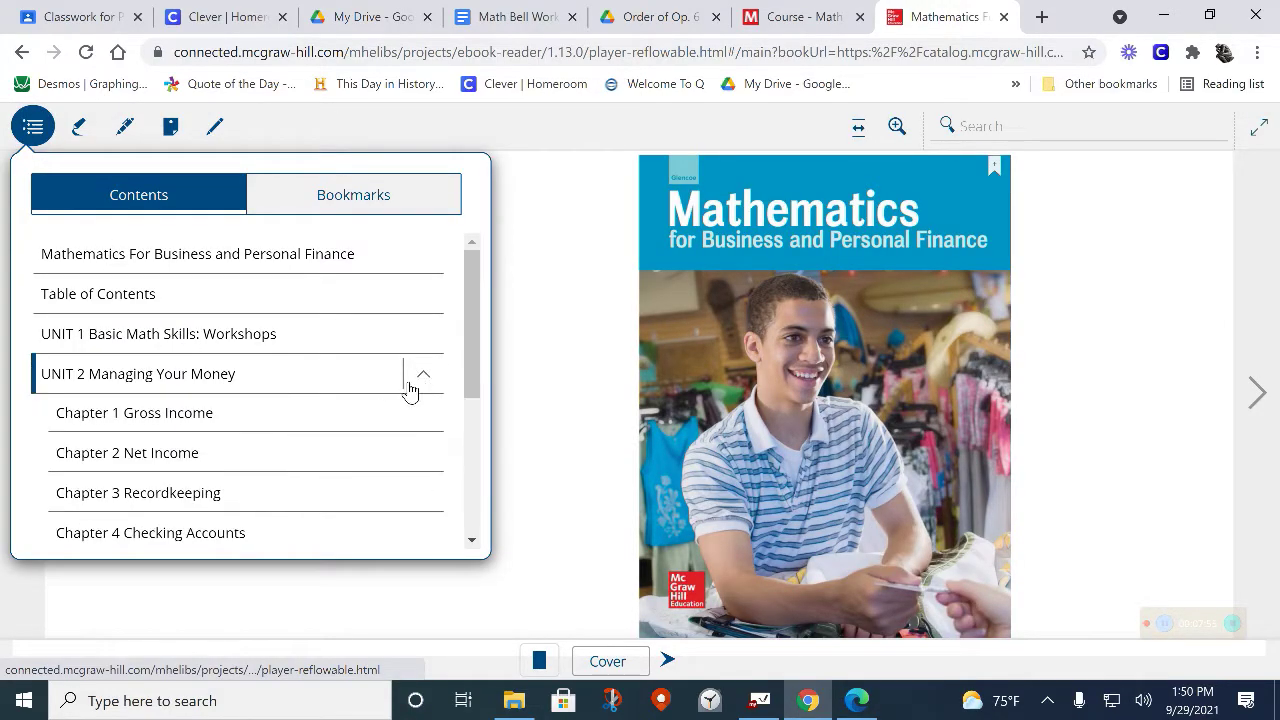
pyautogui.scroll(-1, 240, 451)
pyautogui.click(202, 436)
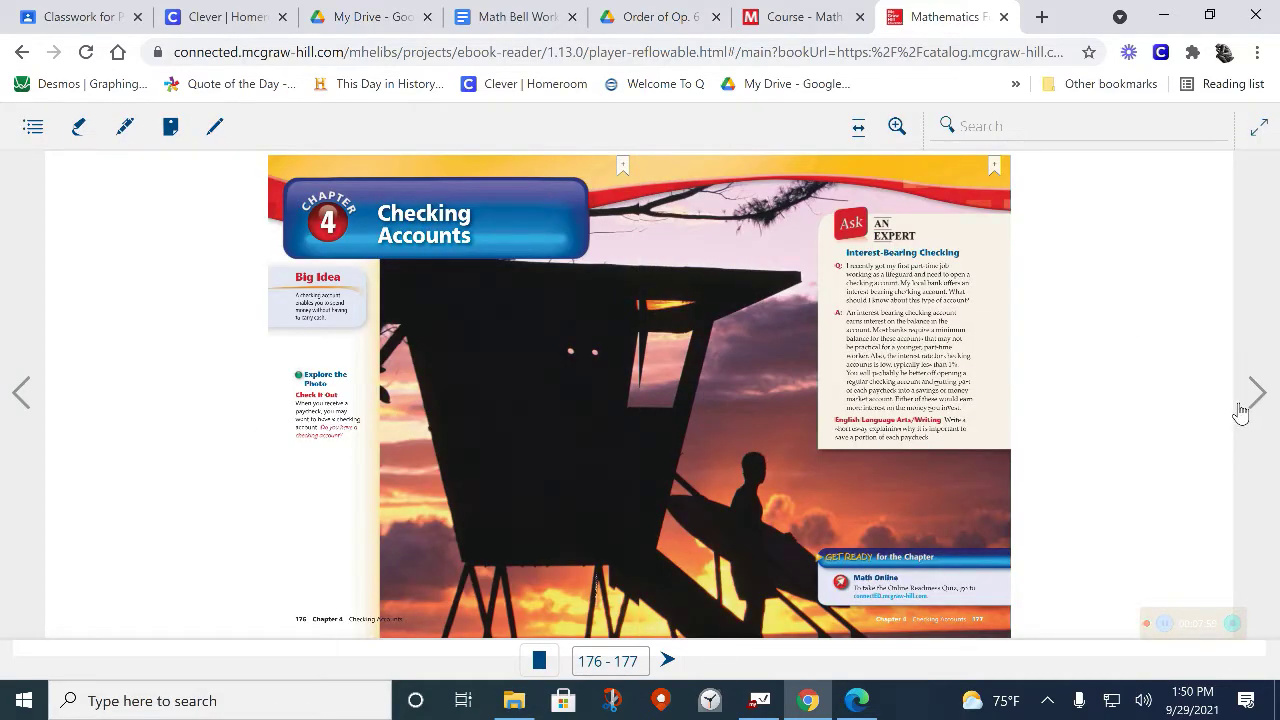
pyautogui.click(1258, 395)
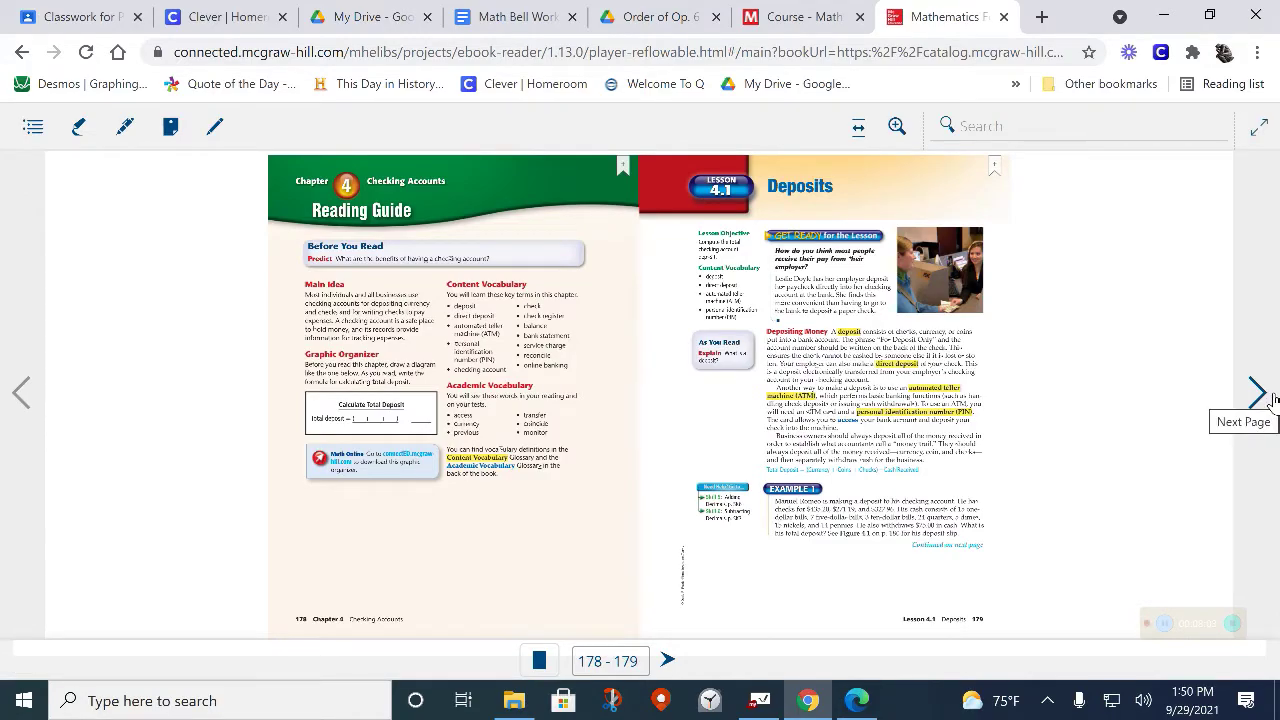
pyautogui.click(1262, 398)
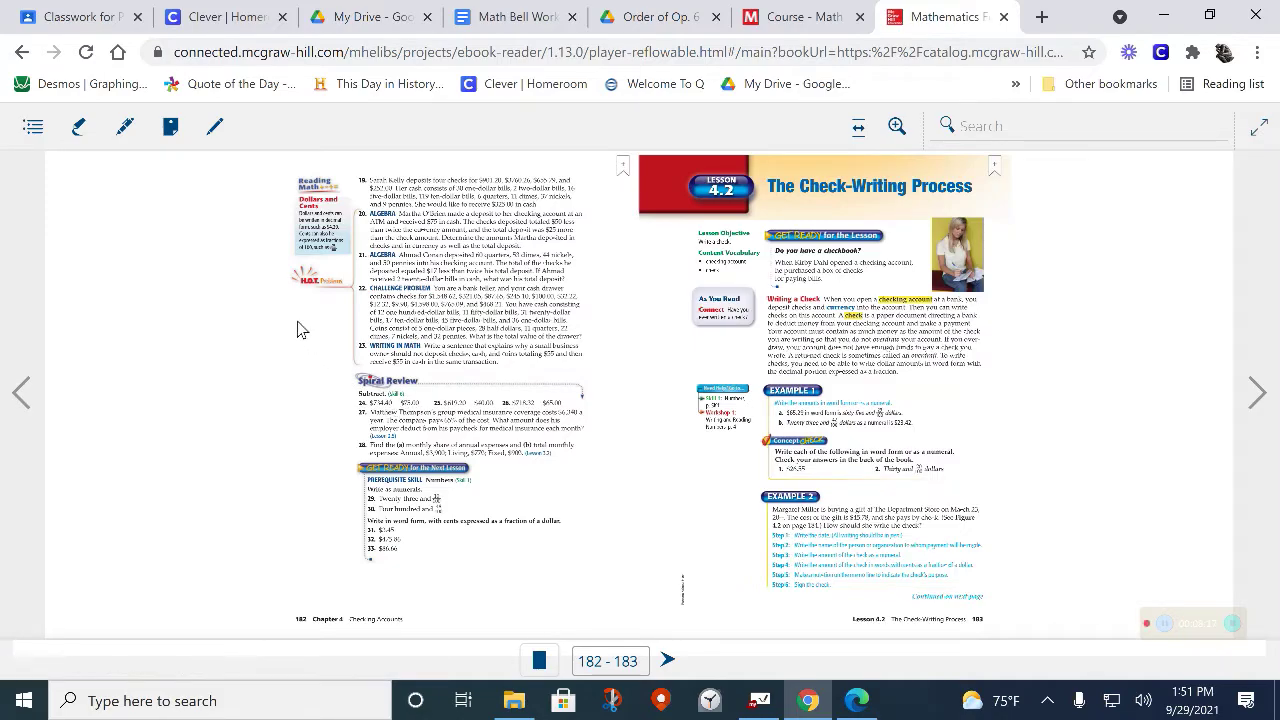
# Go back to pages 180–181, zoom to 150%, and pan to the Concept Check deposit problems
pyautogui.click(30, 397)
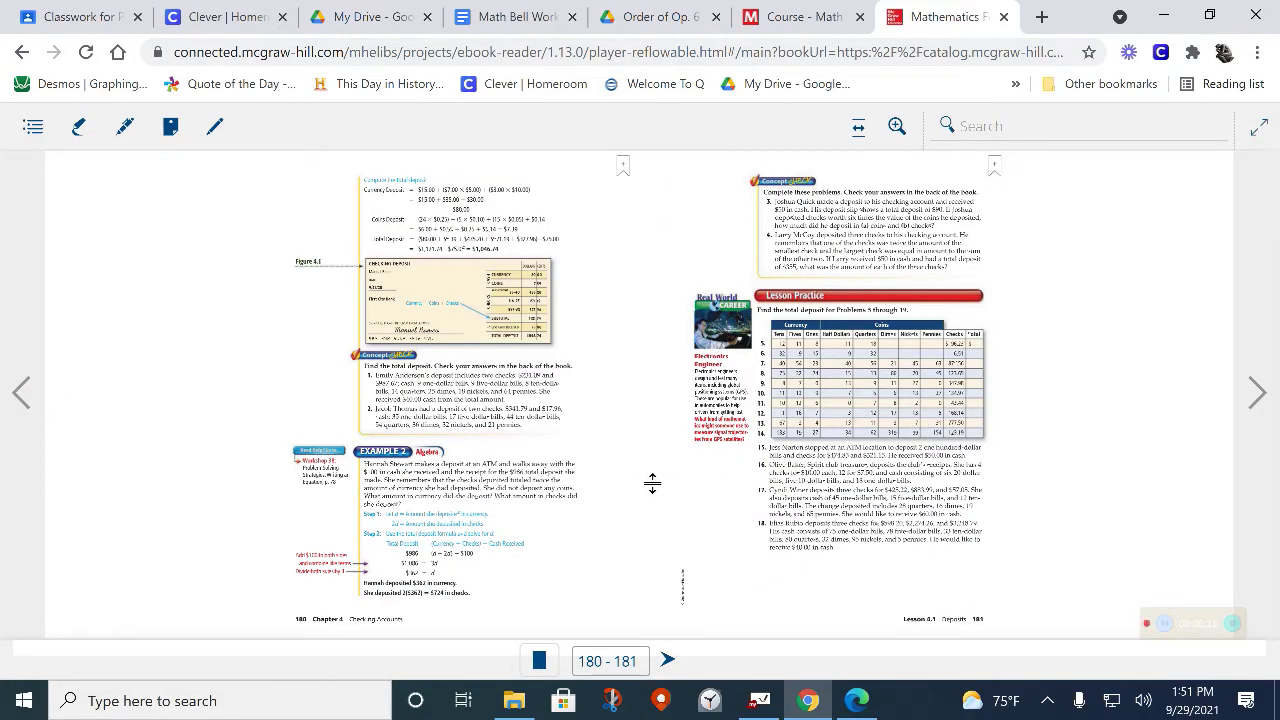
pyautogui.click(899, 126)
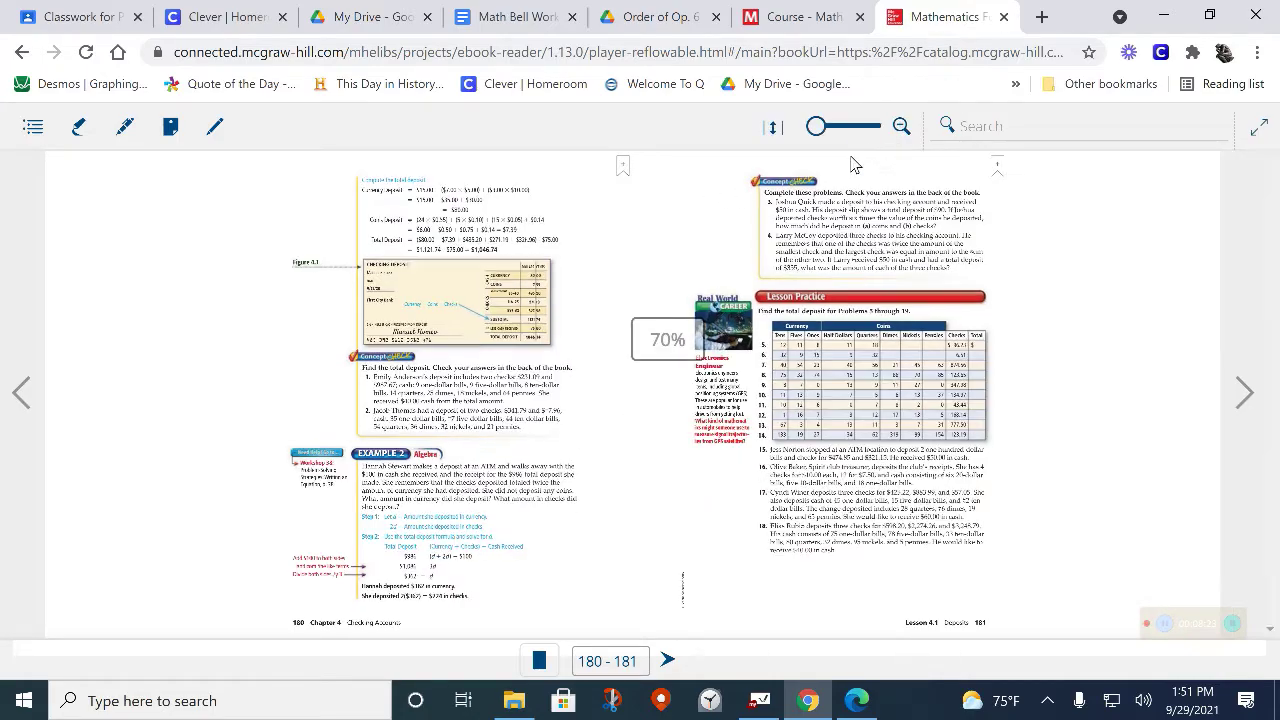
pyautogui.moveTo(820, 127); pyautogui.dragTo(853, 127)
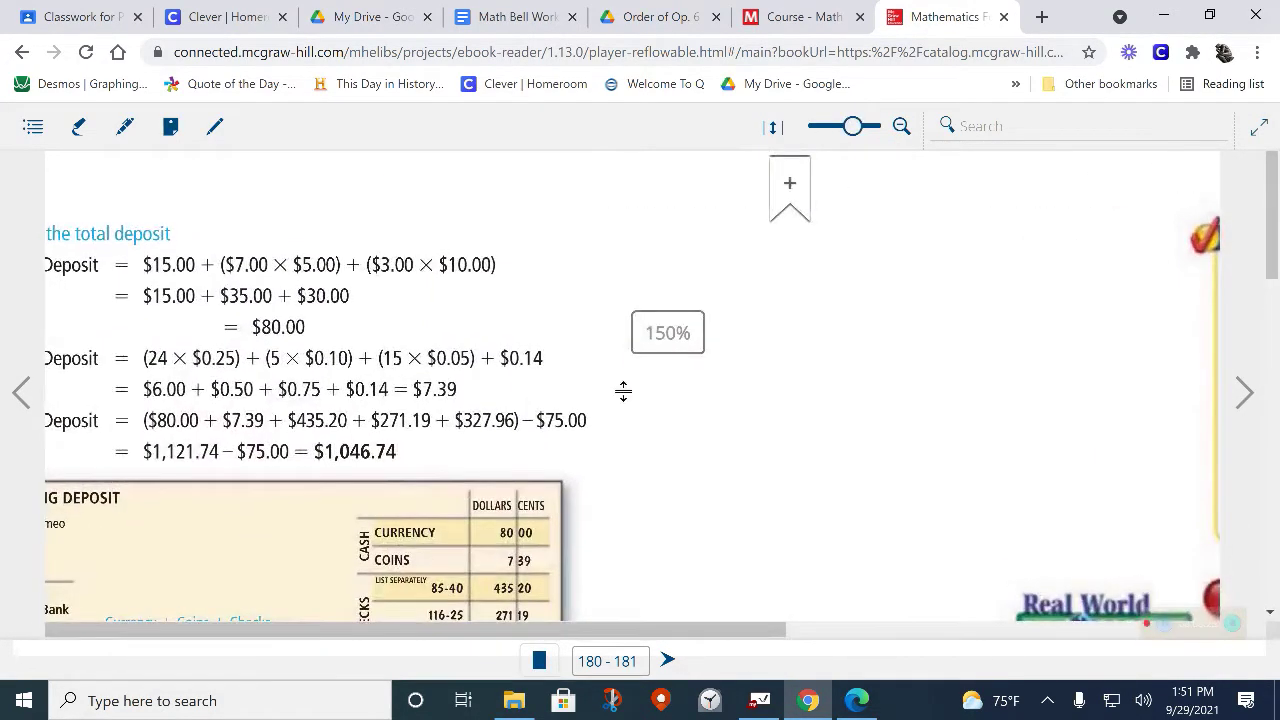
pyautogui.scroll(-5, 620, 444)
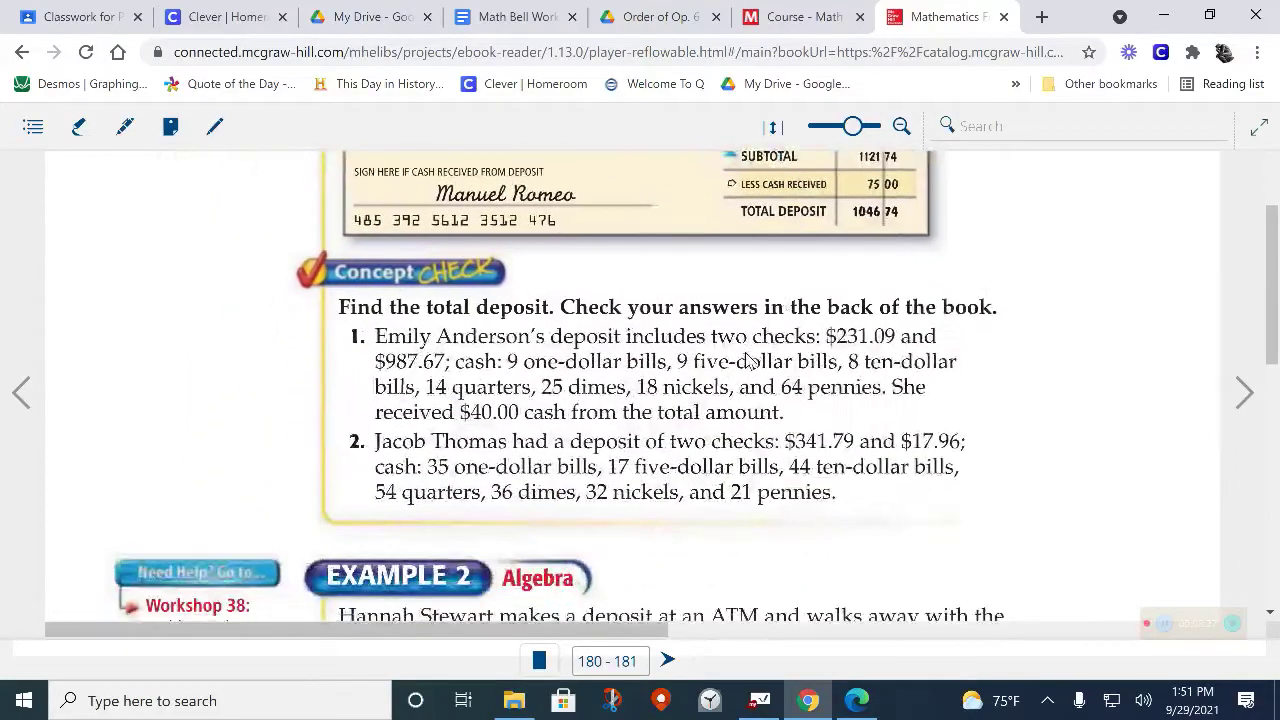
pyautogui.moveTo(808, 368); pyautogui.dragTo(649, 266)
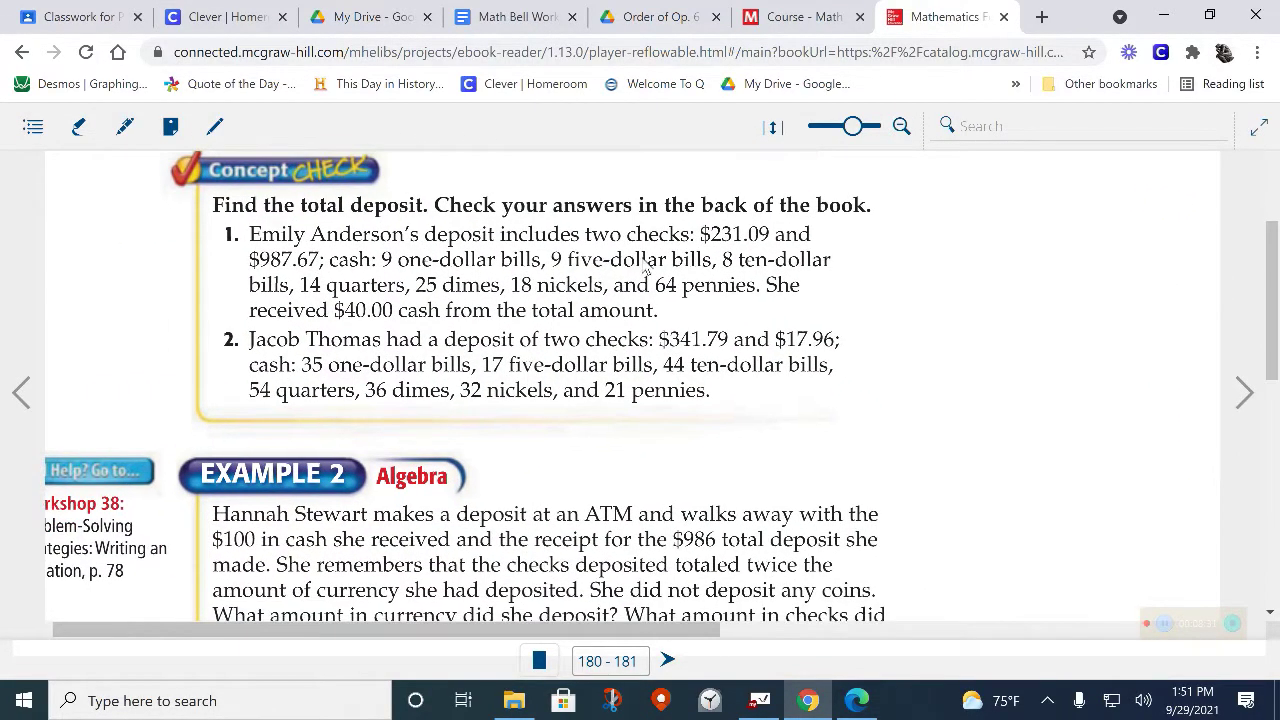
pyautogui.click(760, 700)
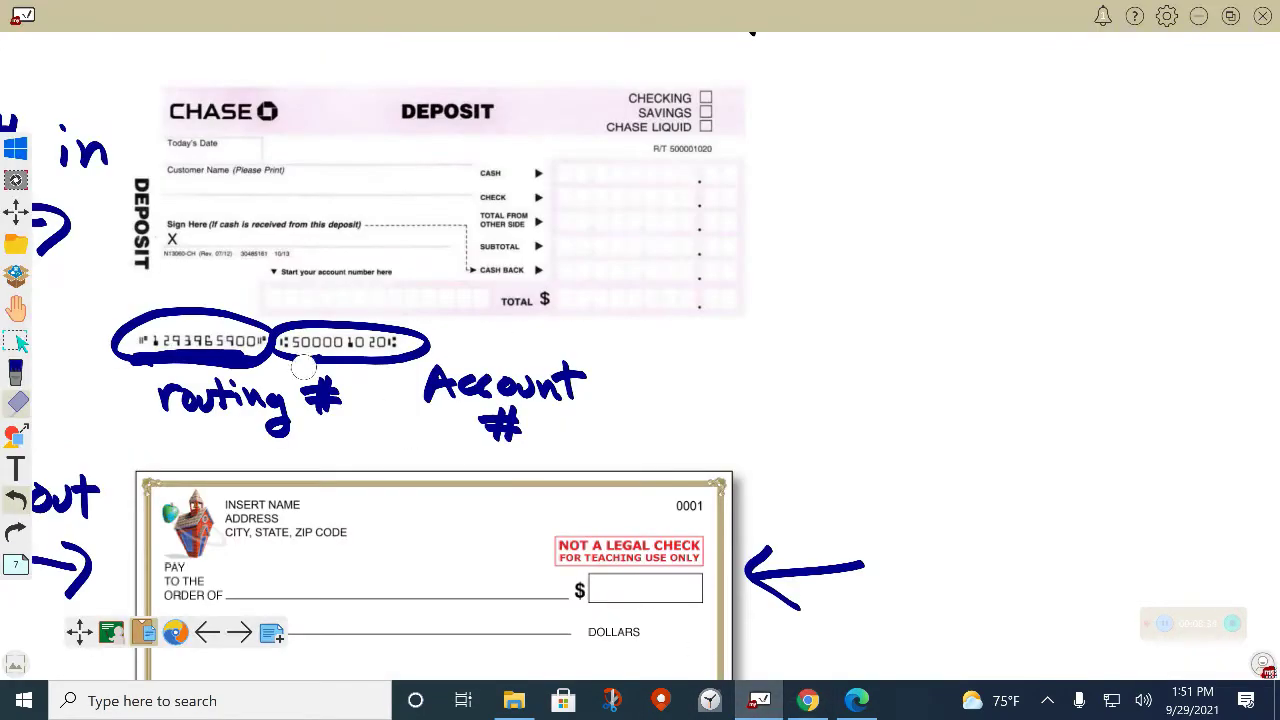
# Take a rectangular screen capture of Concept Check problem 2 from the e-book
pyautogui.click(15, 150)
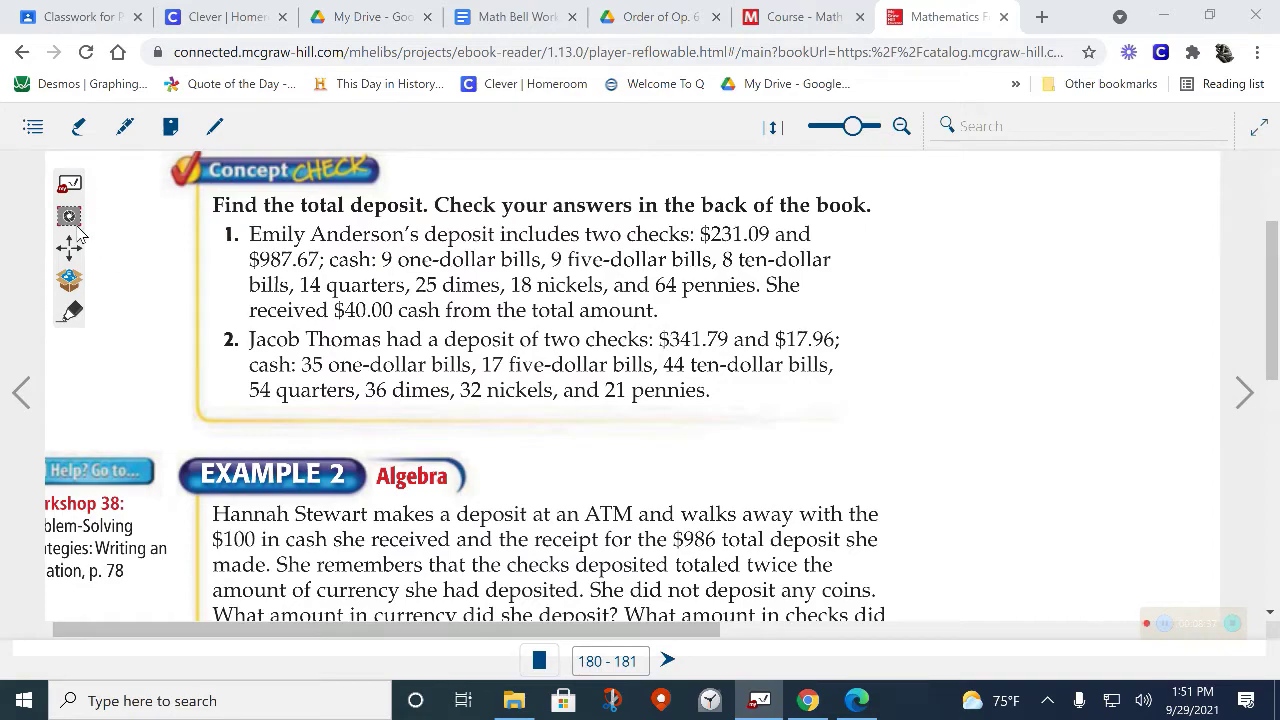
pyautogui.click(130, 210)
pyautogui.click(148, 165)
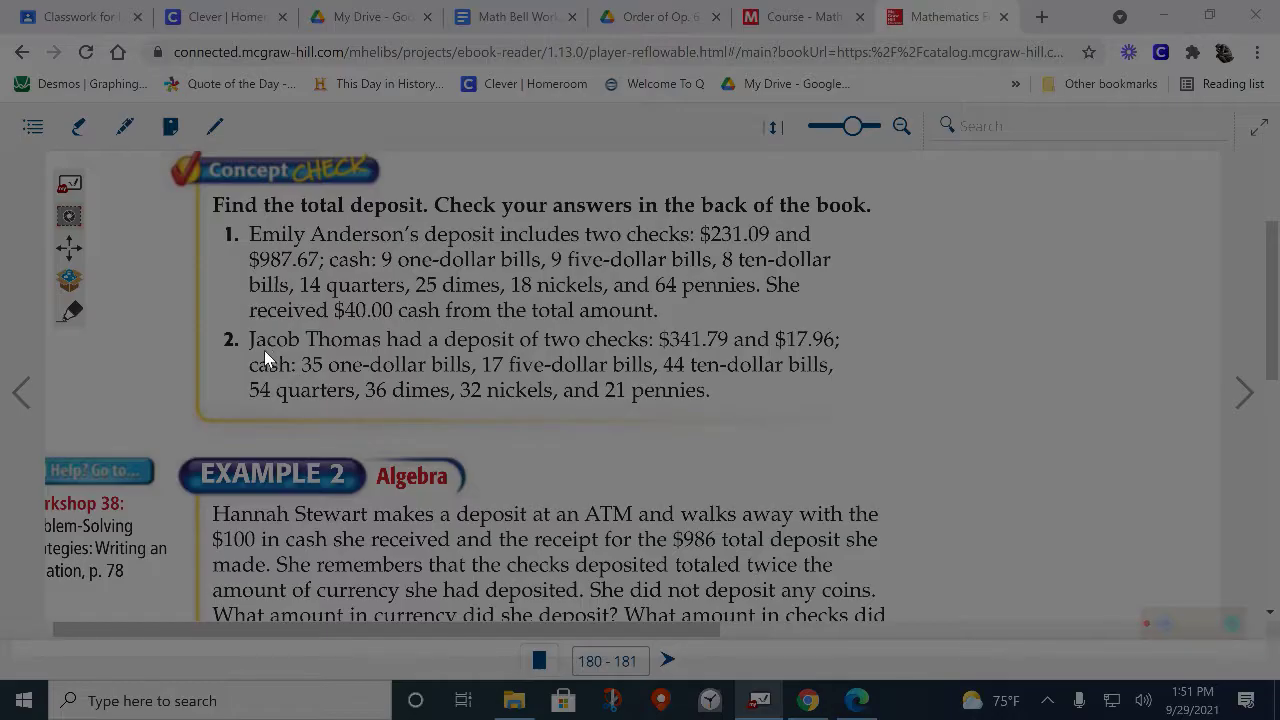
pyautogui.moveTo(248, 327); pyautogui.dragTo(652, 386)
pyautogui.moveTo(745, 381); pyautogui.dragTo(849, 412)
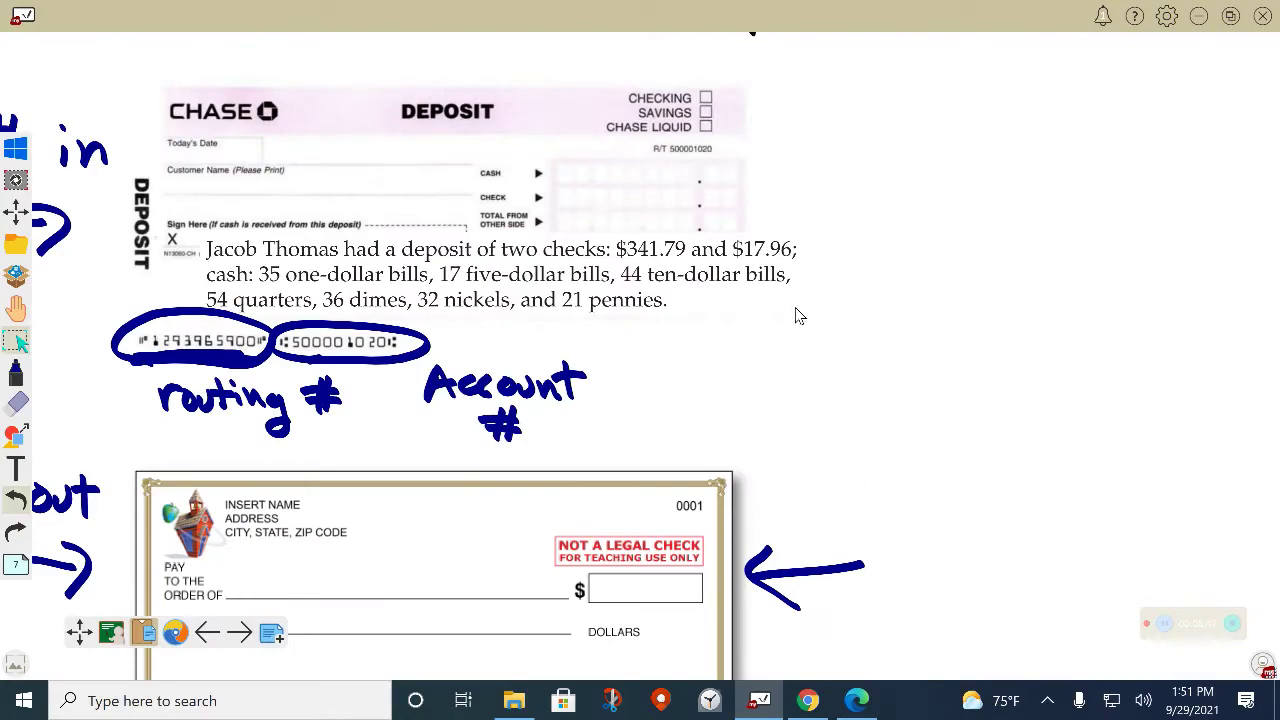
# Position the captured problem text at the upper right, beside the deposit slip
pyautogui.moveTo(540, 245); pyautogui.dragTo(1115, 149)
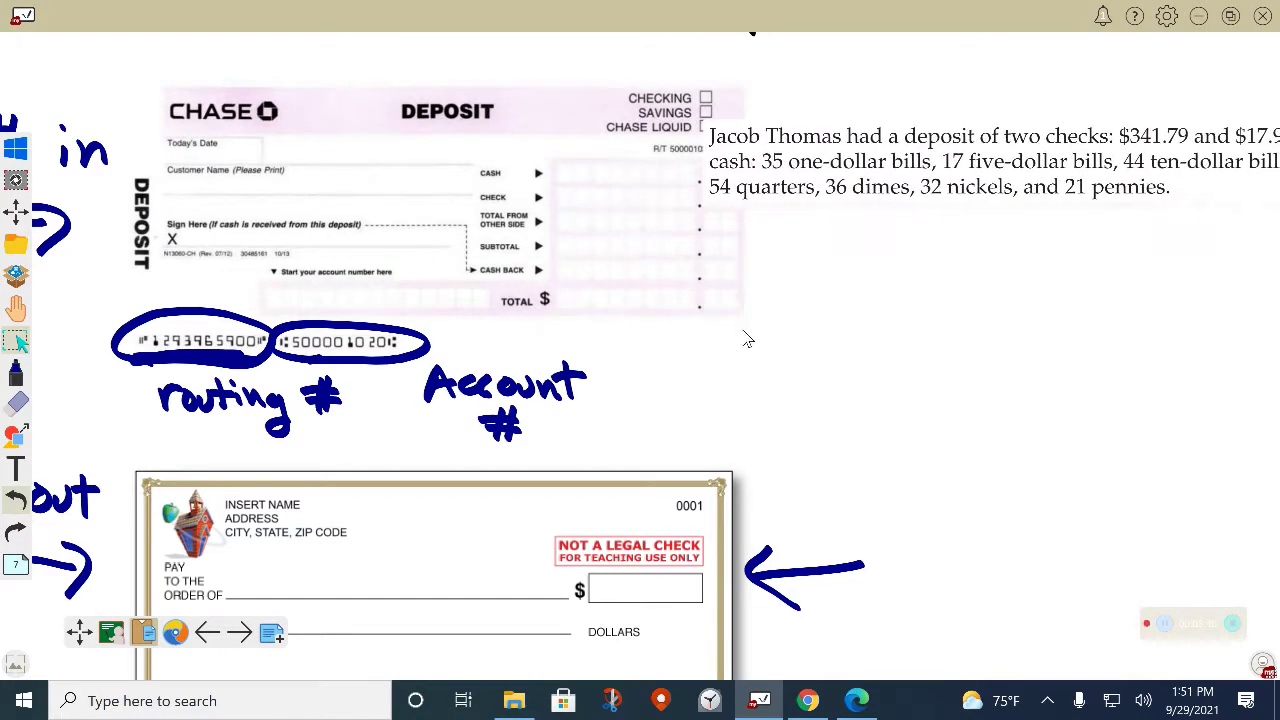
pyautogui.click(16, 310)
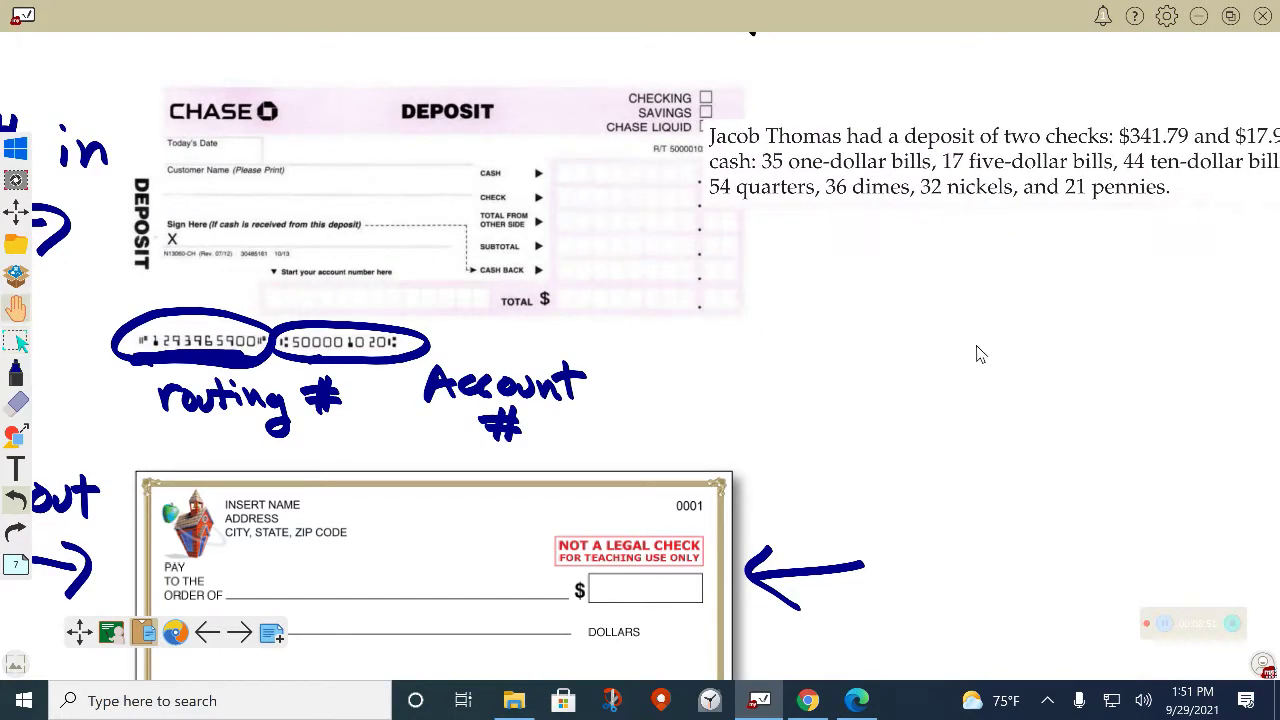
pyautogui.moveTo(977, 354); pyautogui.dragTo(871, 357)
pyautogui.click(16, 342)
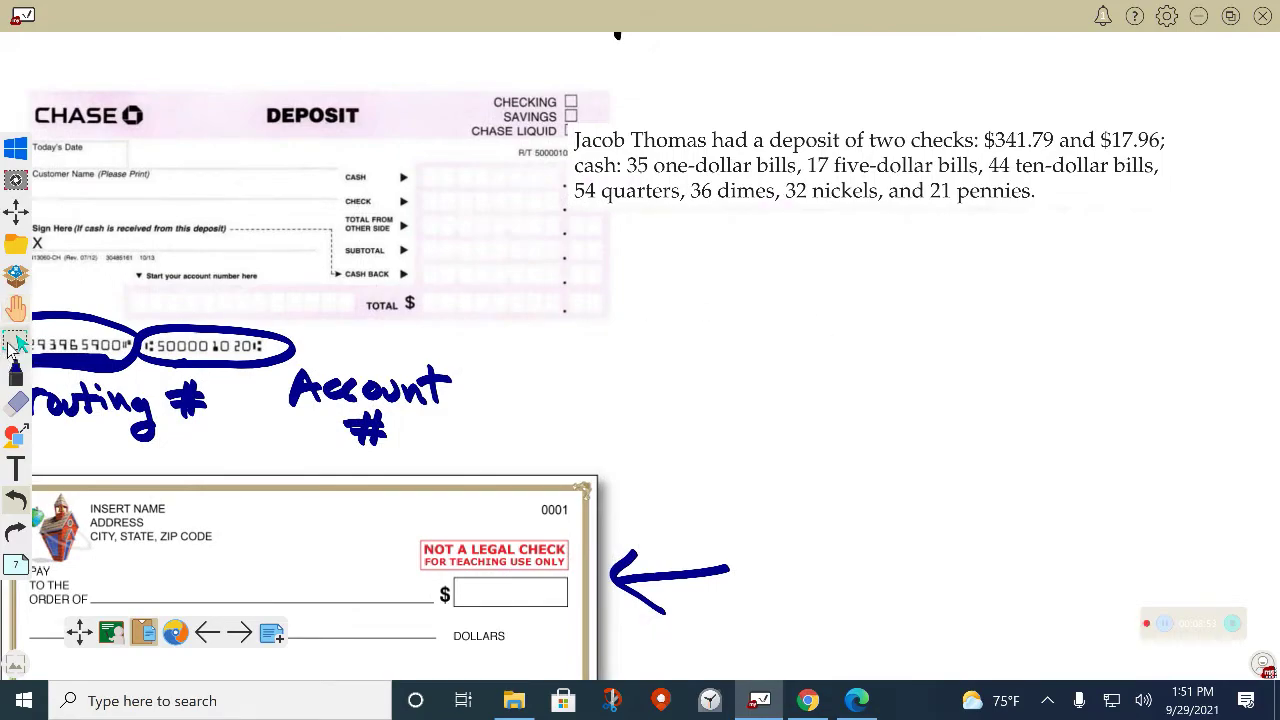
pyautogui.moveTo(800, 193); pyautogui.dragTo(826, 147)
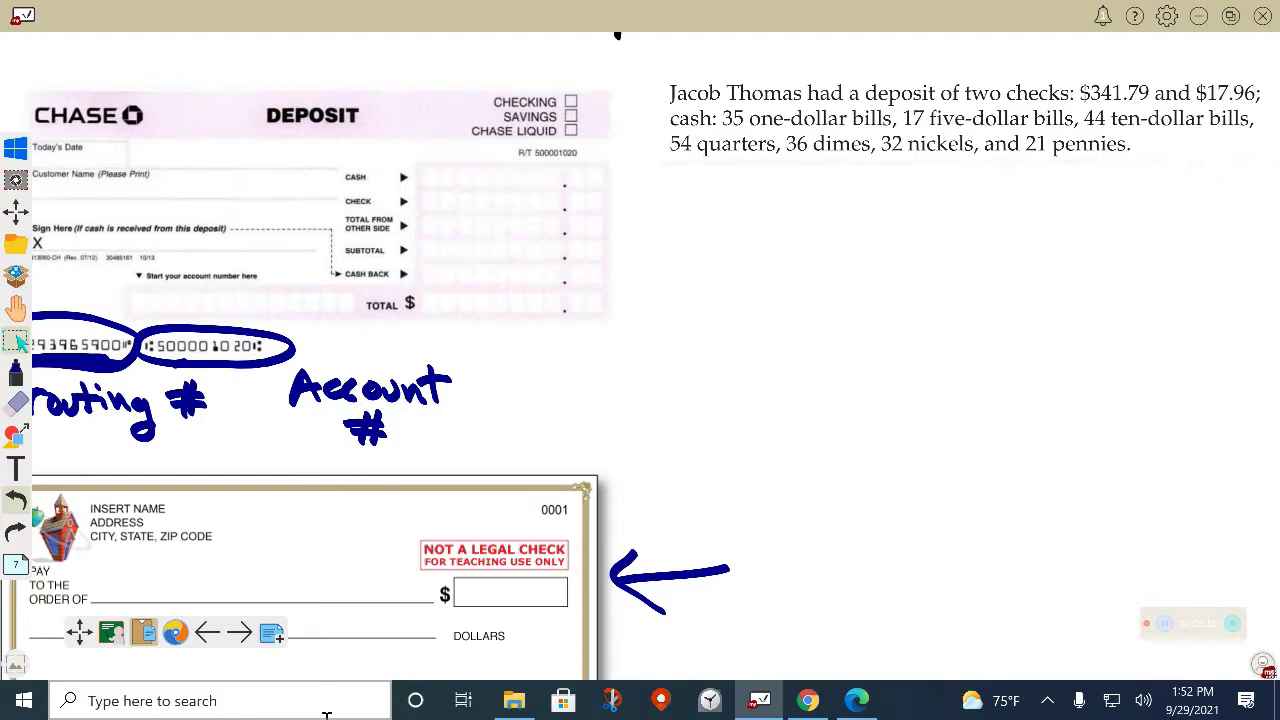
# Switch the pen stroke to Paint Brush and begin writing the '1' label
pyautogui.click(15, 372)
pyautogui.click(15, 372)
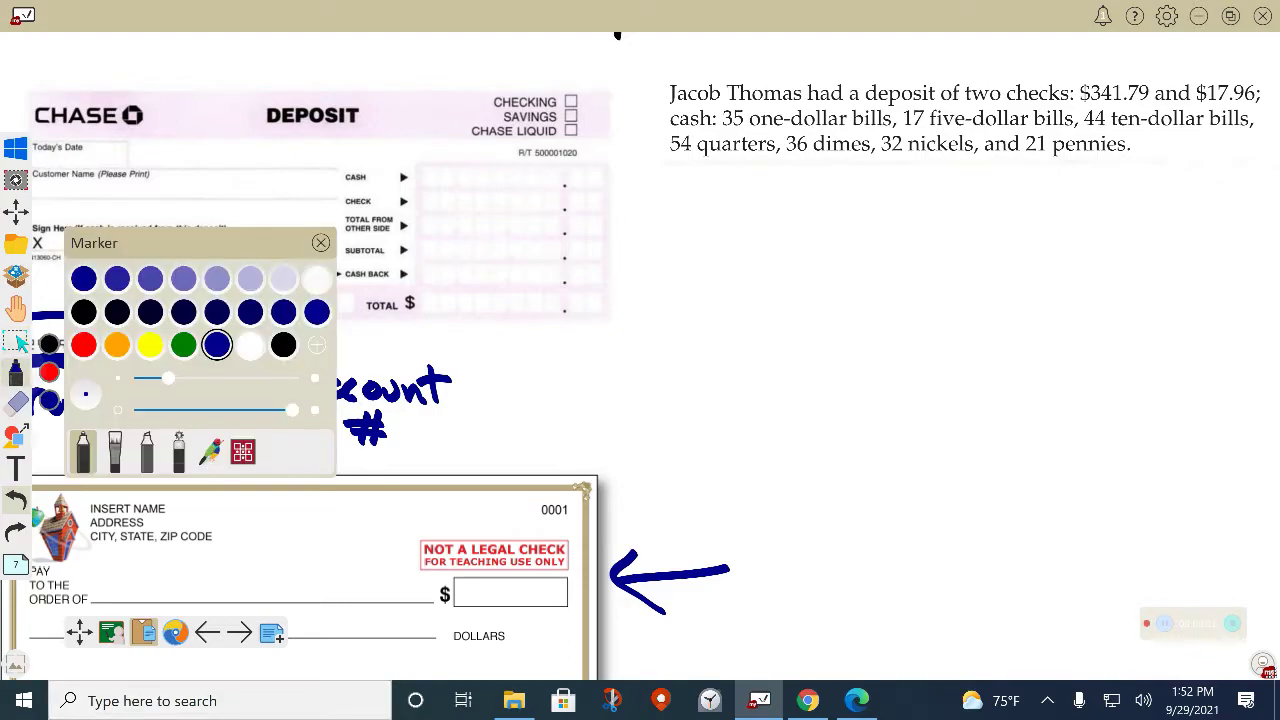
pyautogui.click(115, 452)
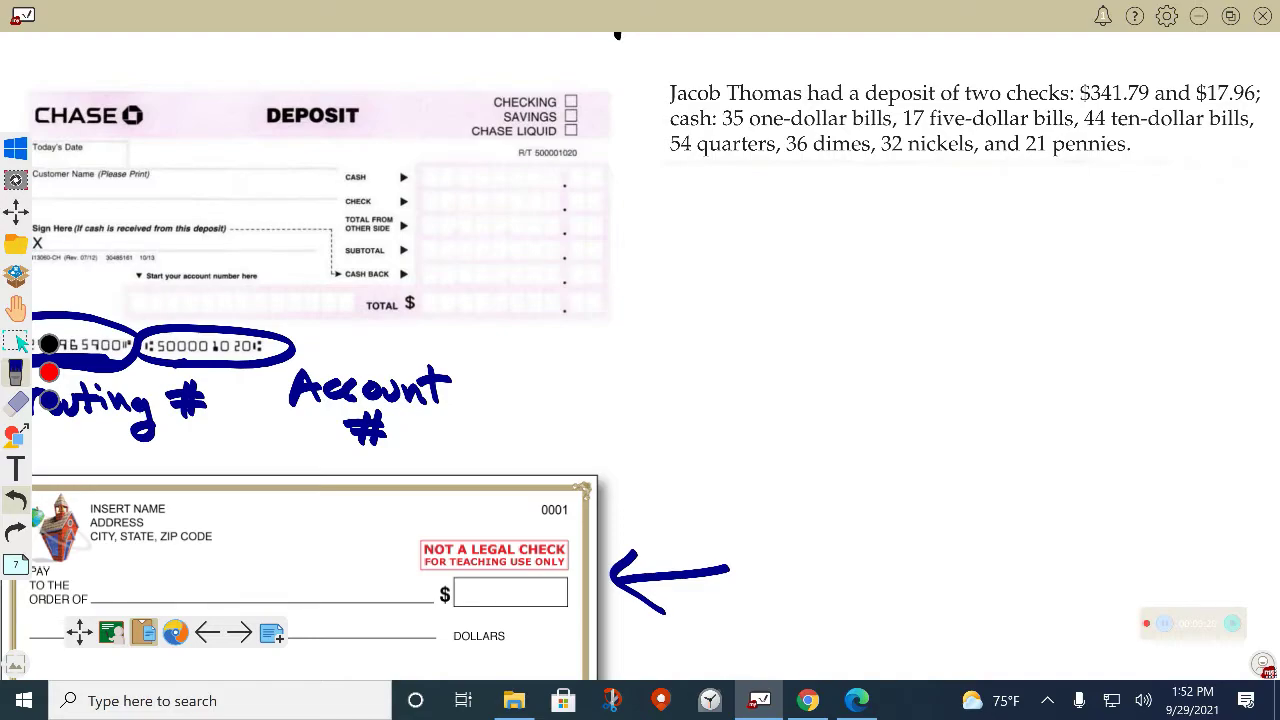
pyautogui.moveTo(634, 54); pyautogui.dragTo(635, 84)
# Finish the '1)' label and draw a blue arrow at the CHECKING box
pyautogui.moveTo(646, 44)
pyautogui.mouseDown()
pyautogui.moveTo(654, 88)
pyautogui.moveTo(640, 98)
pyautogui.mouseUp()
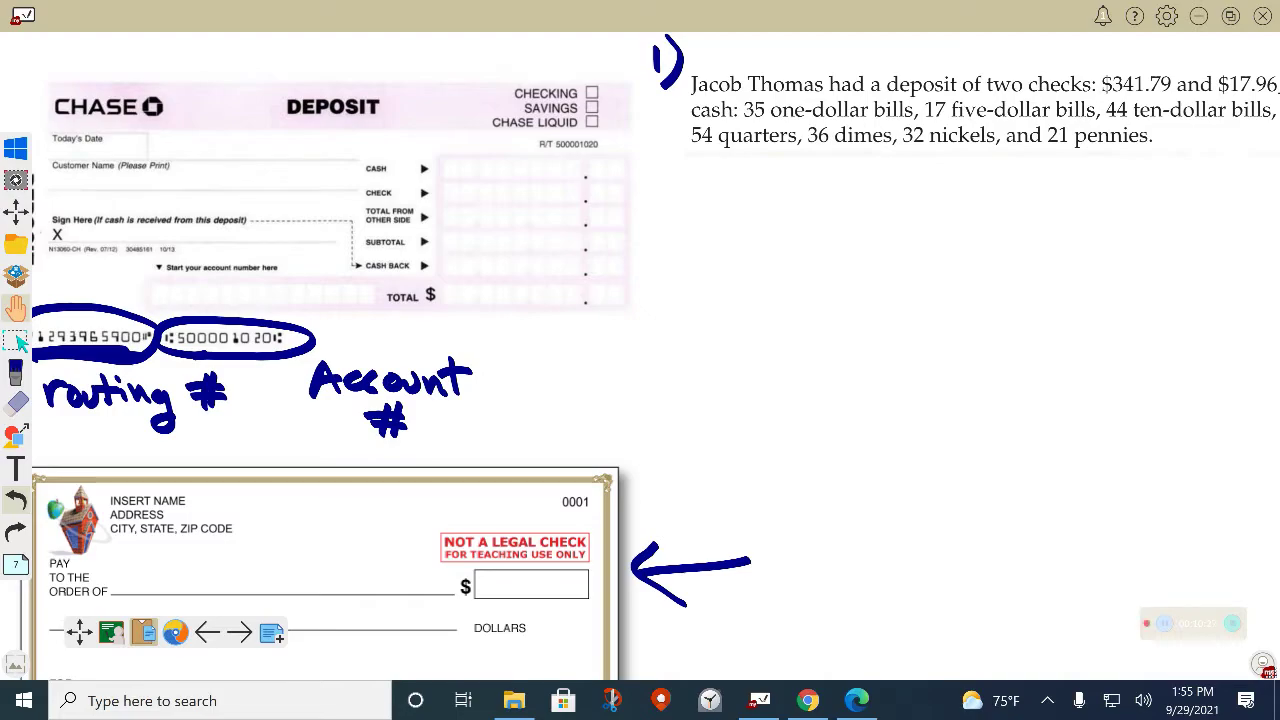
pyautogui.hscroll(2, 645, 357)
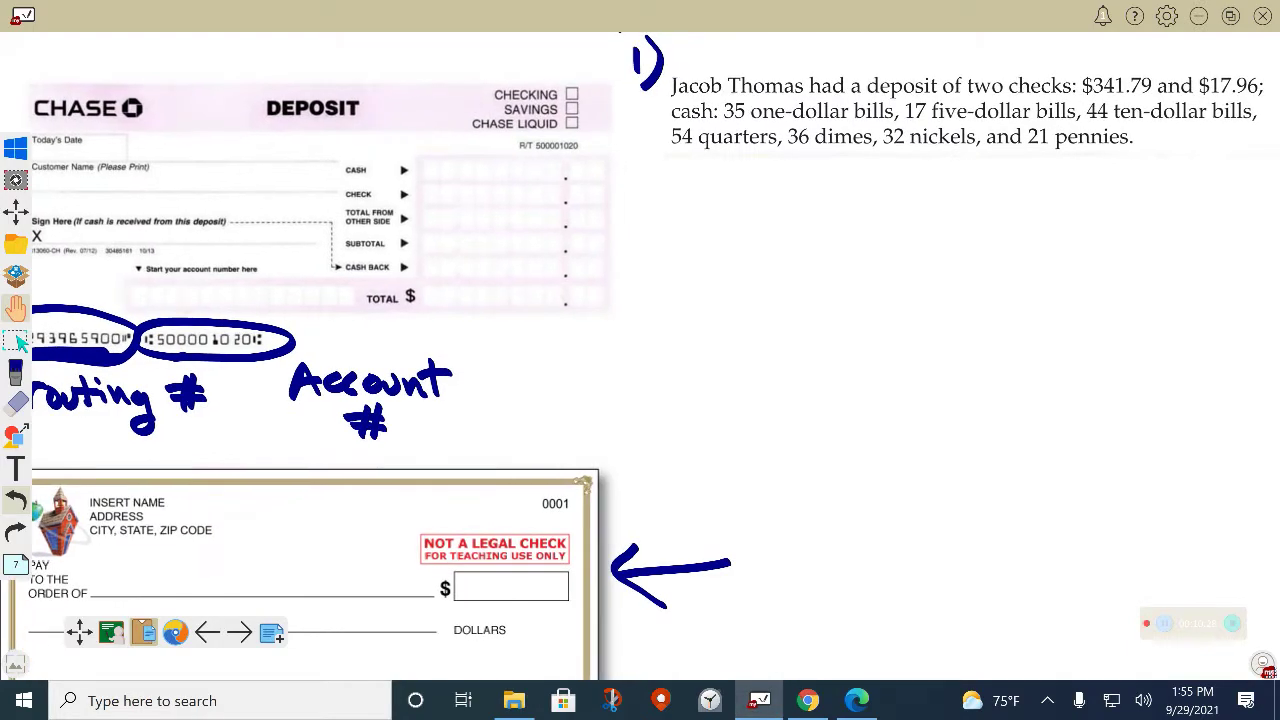
pyautogui.click(15, 371)
pyautogui.moveTo(624, 88)
pyautogui.mouseDown()
pyautogui.moveTo(584, 91)
pyautogui.moveTo(600, 100)
pyautogui.mouseUp()
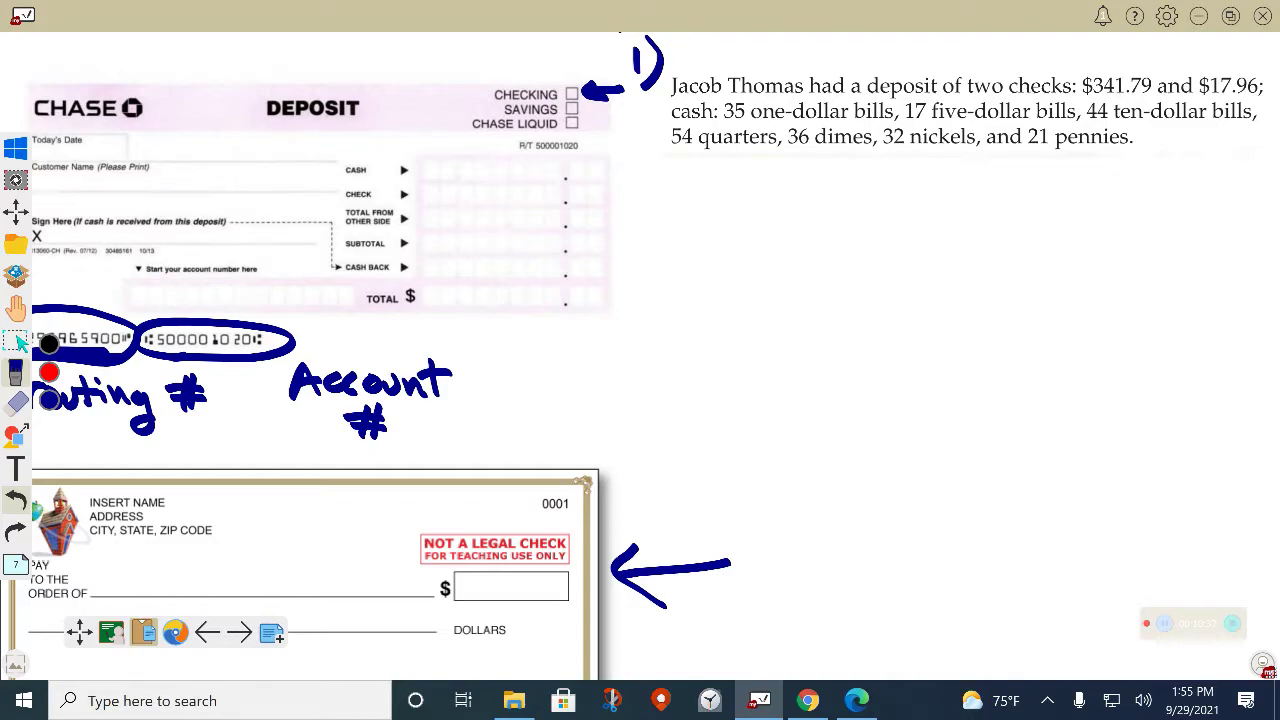
# Erase the CHECKING arrow and mark the SAVINGS checkbox in blue ink
pyautogui.click(18, 401)
pyautogui.click(591, 96)
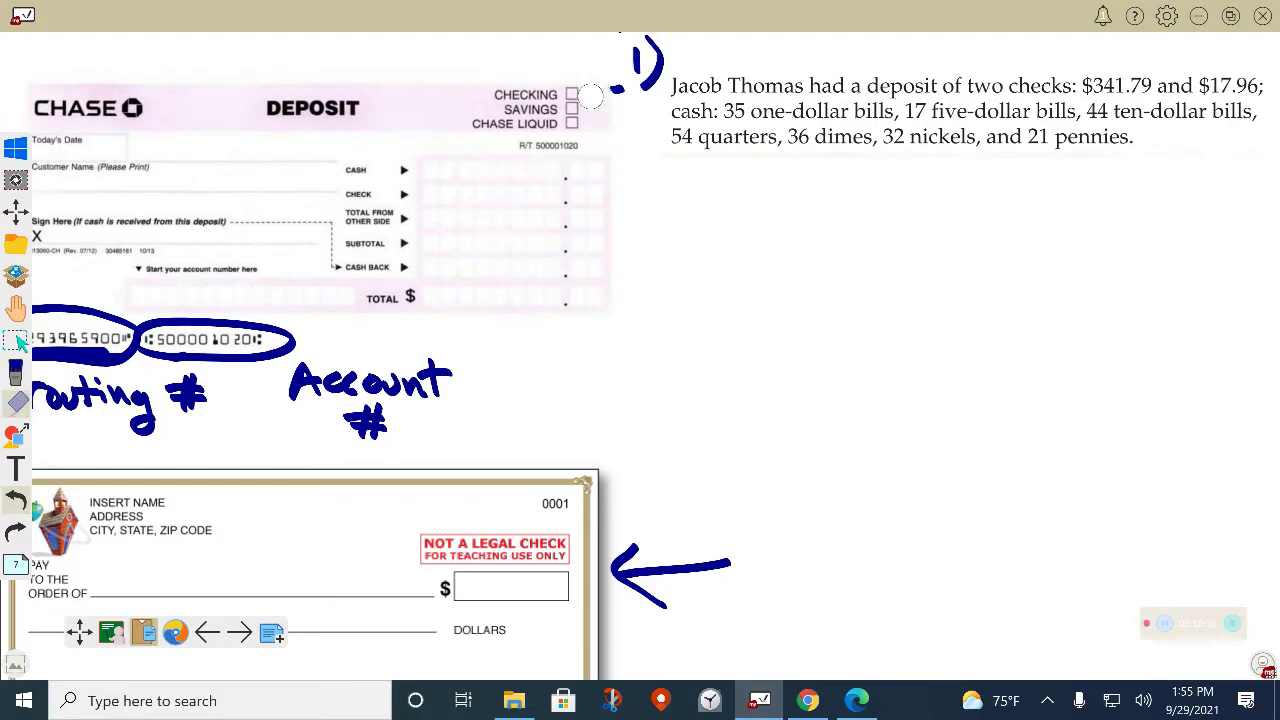
pyautogui.moveTo(591, 96); pyautogui.dragTo(616, 88)
pyautogui.click(15, 371)
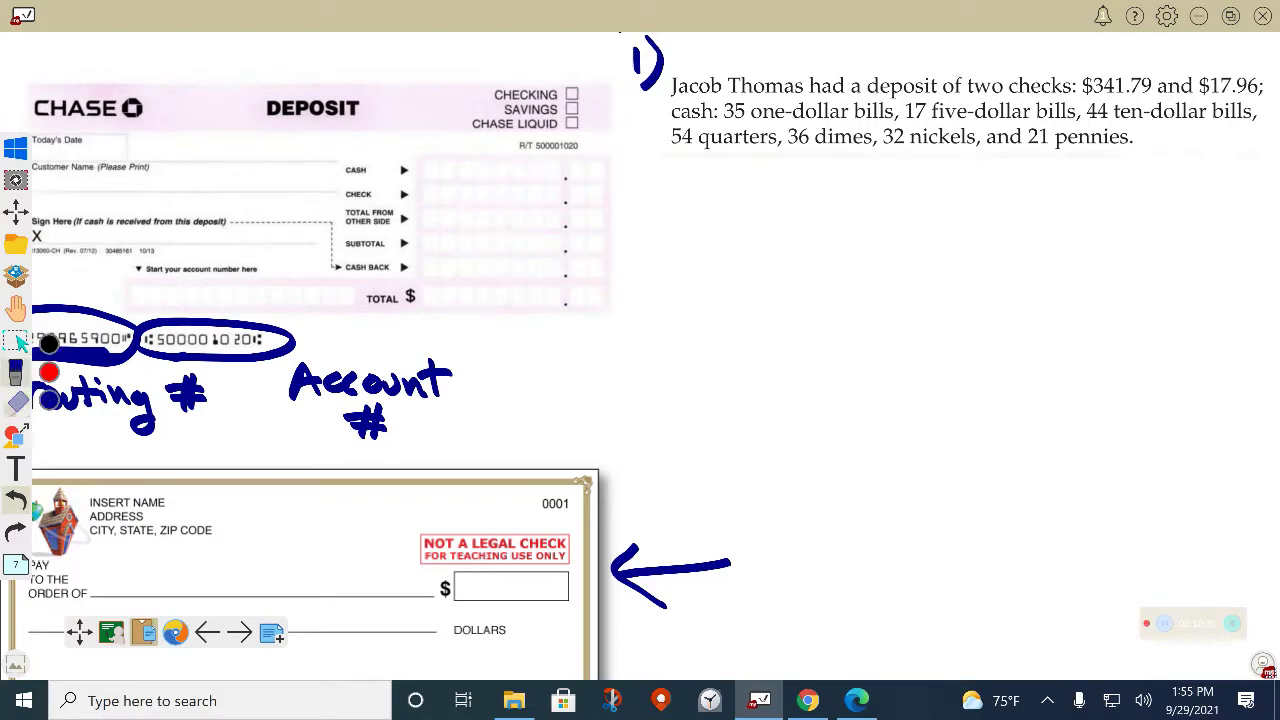
pyautogui.moveTo(557, 117); pyautogui.dragTo(593, 101)
pyautogui.hscroll(3, 175, 408)
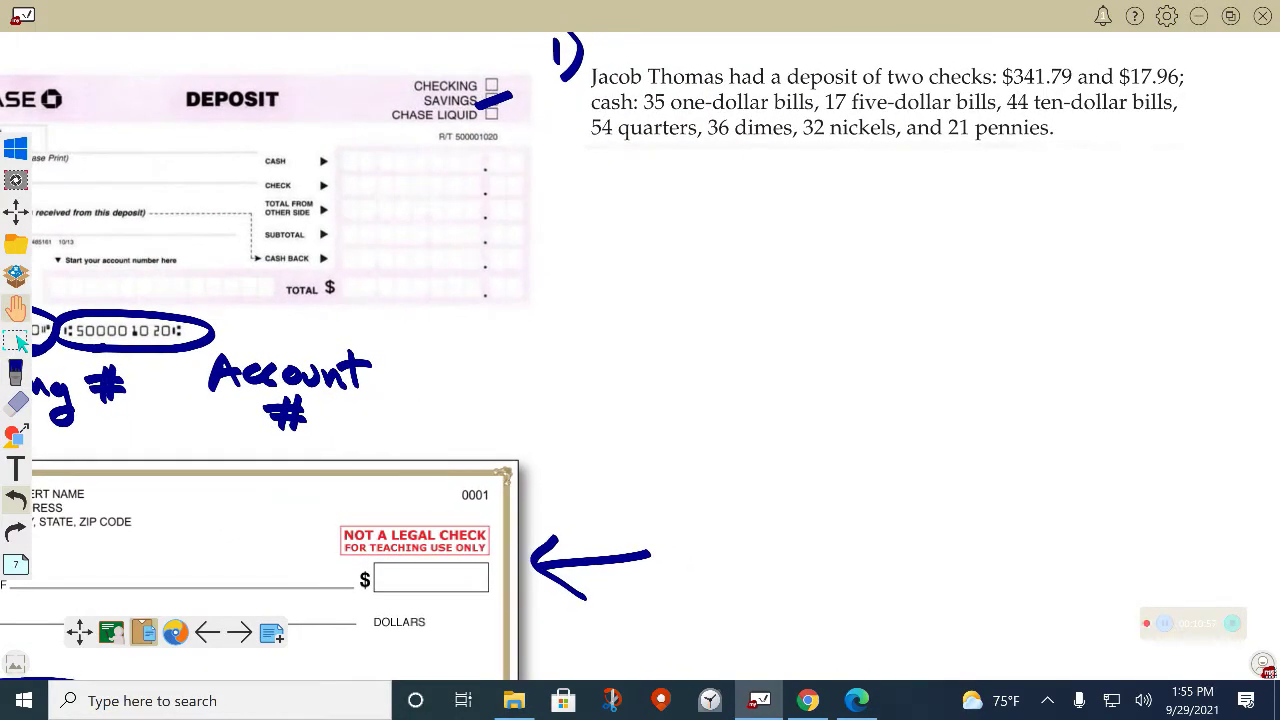
pyautogui.click(15, 372)
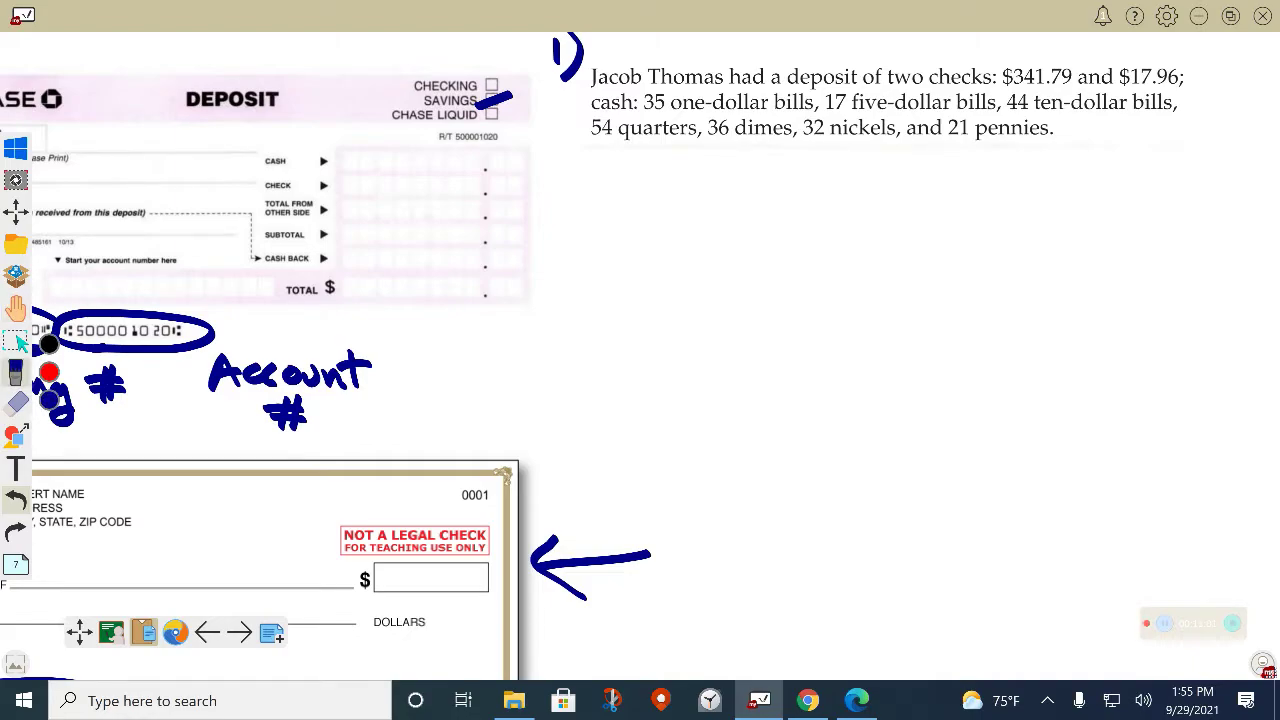
# Underline the two check amounts and point arrows at the slip's two check lines
pyautogui.moveTo(1003, 95); pyautogui.dragTo(1190, 93)
pyautogui.click(15, 308)
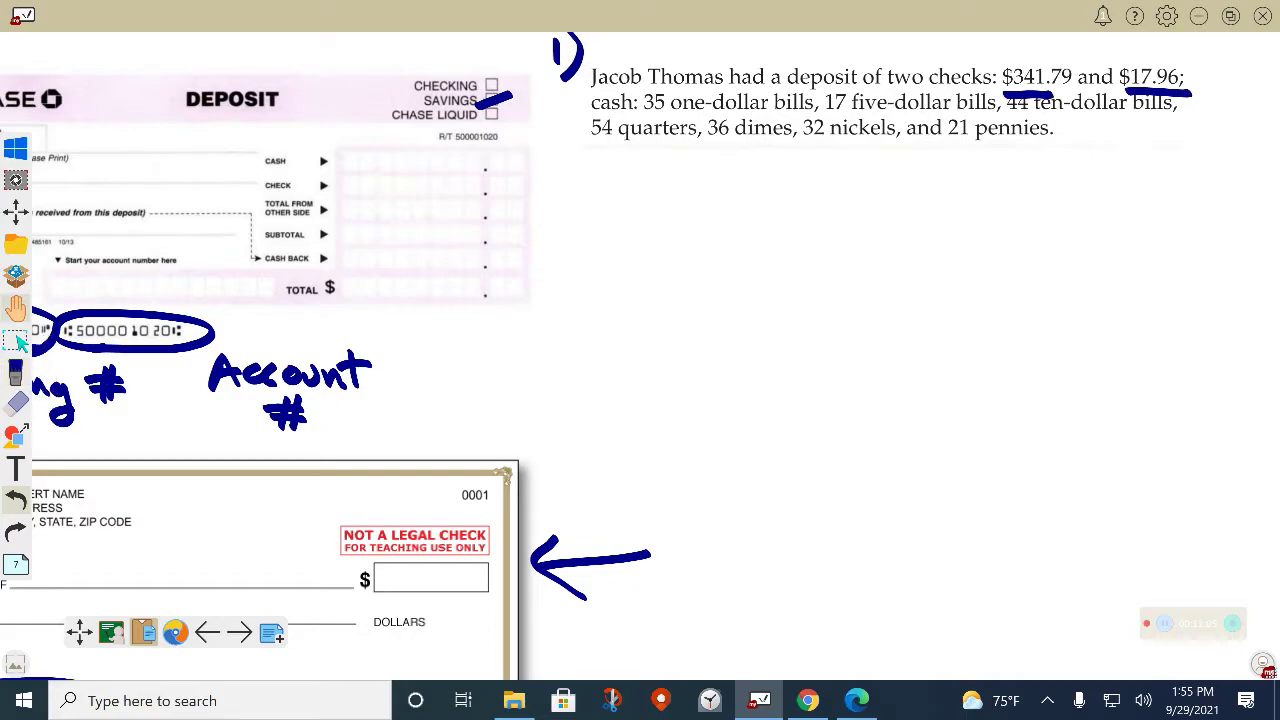
pyautogui.moveTo(800, 350); pyautogui.dragTo(926, 345)
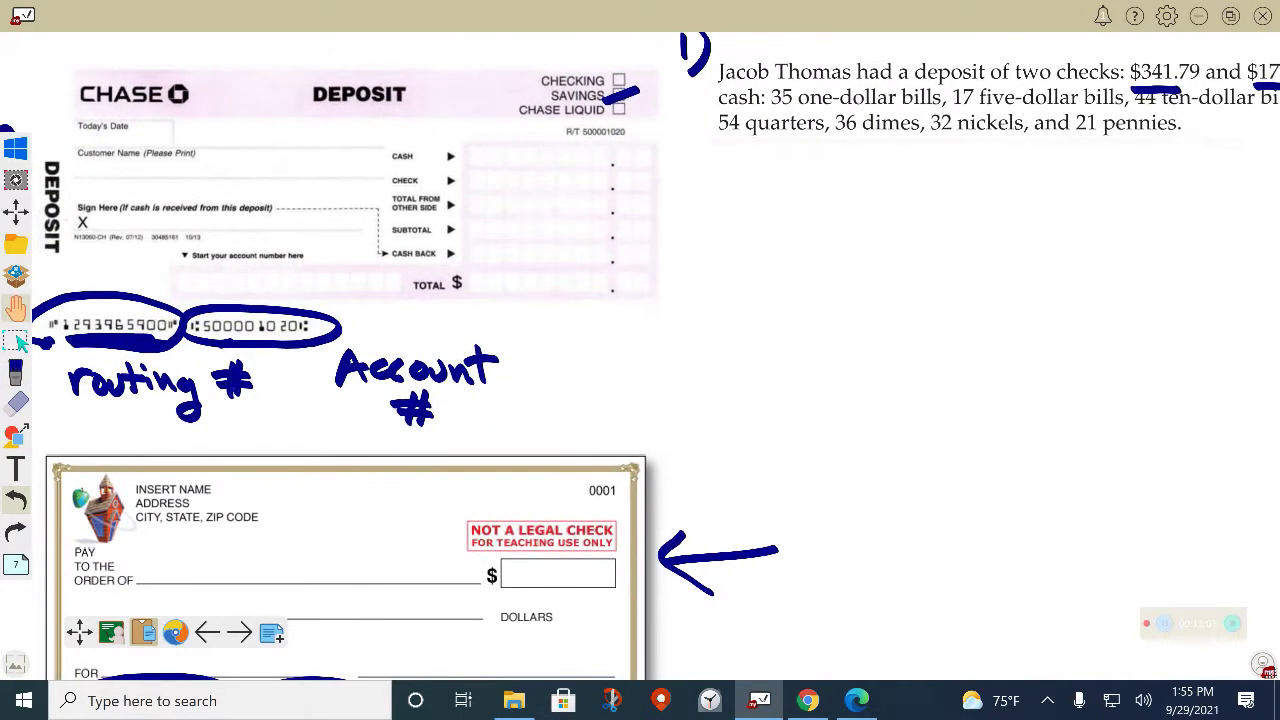
pyautogui.click(15, 371)
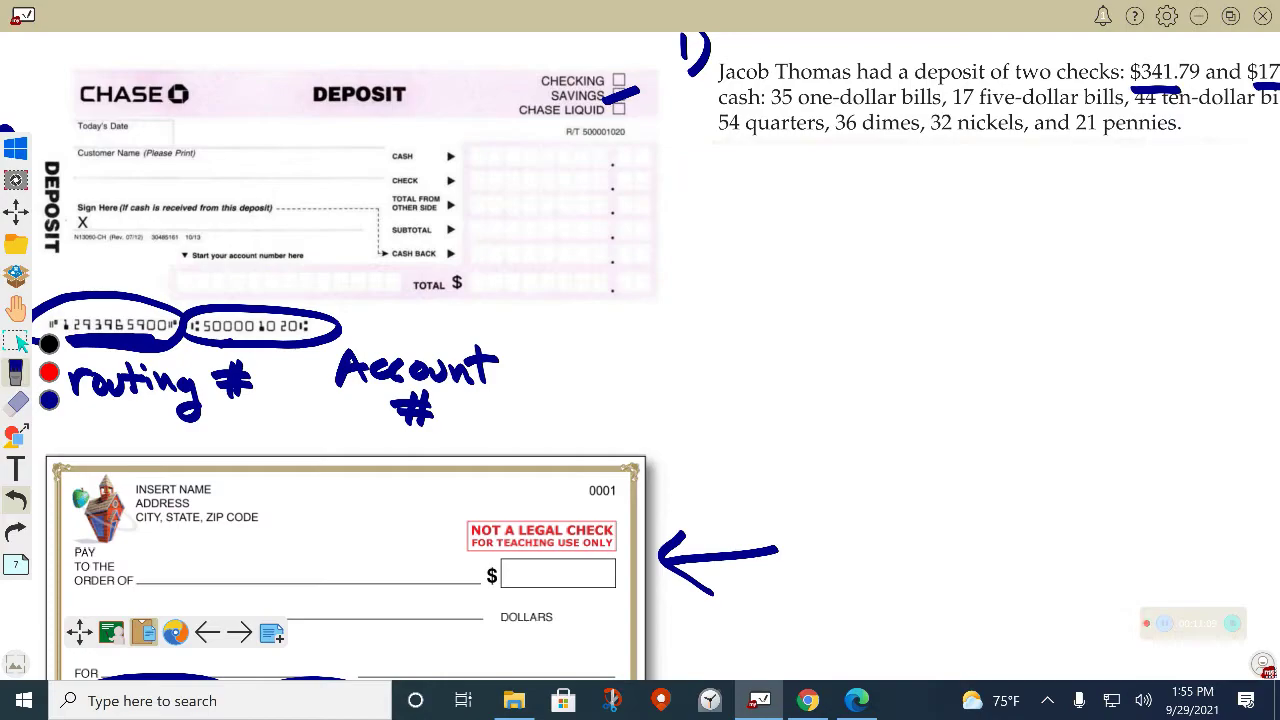
pyautogui.moveTo(708, 179)
pyautogui.mouseDown()
pyautogui.moveTo(661, 180)
pyautogui.moveTo(687, 191)
pyautogui.moveTo(658, 207)
pyautogui.mouseUp()
pyautogui.moveTo(658, 207); pyautogui.dragTo(682, 217)
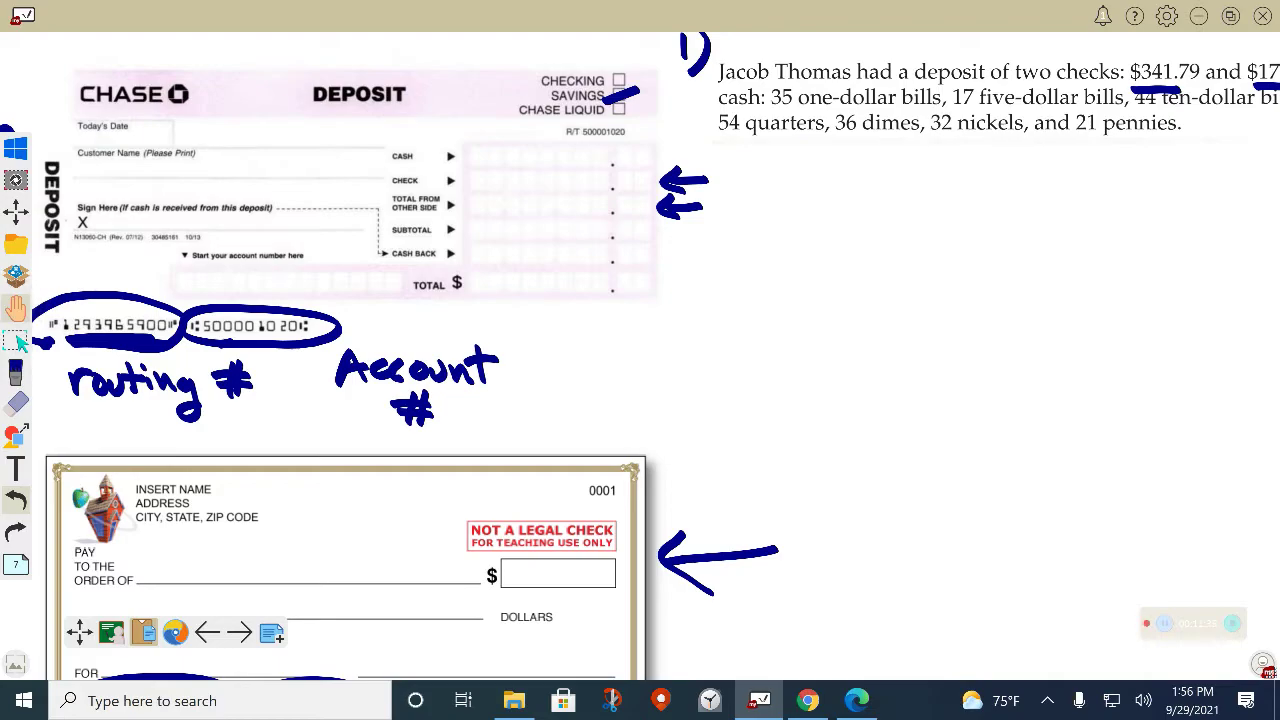
# Write 341.79 and 17.96 on the check lines and point an arrow at the cash row
pyautogui.hscroll(3, 594, 411)
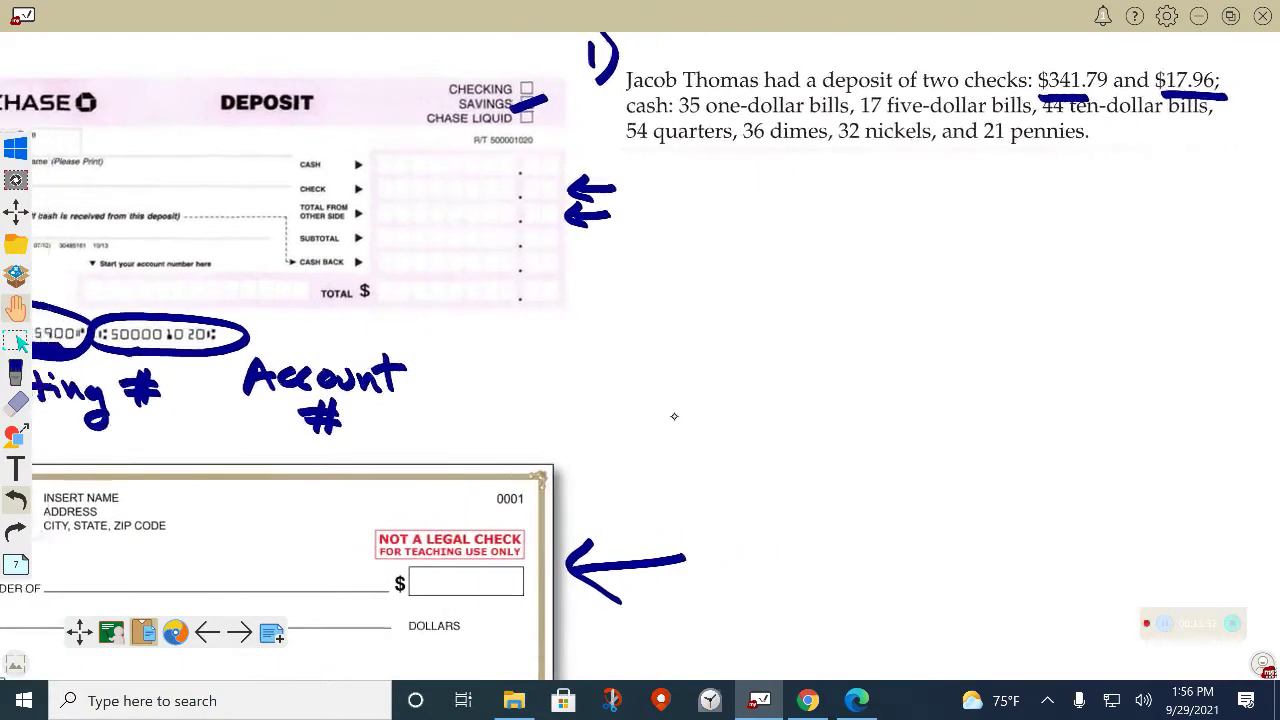
pyautogui.hscroll(-2, 674, 416)
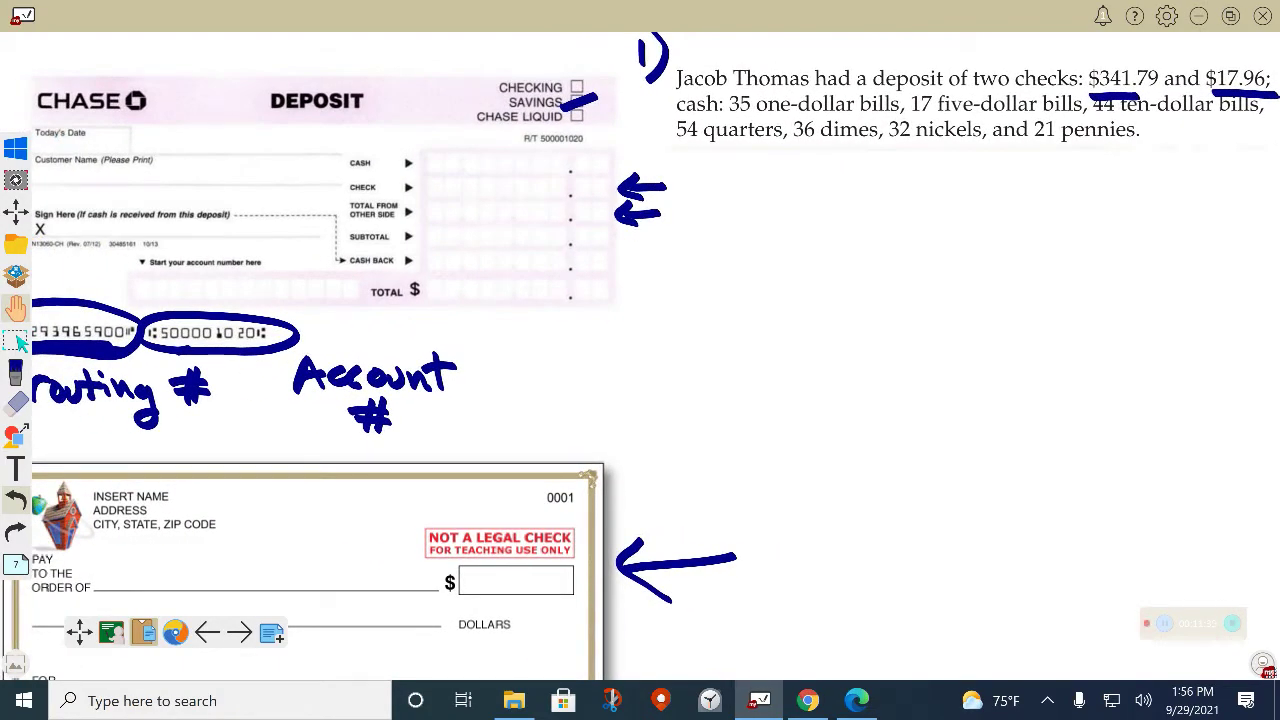
pyautogui.moveTo(21, 343)
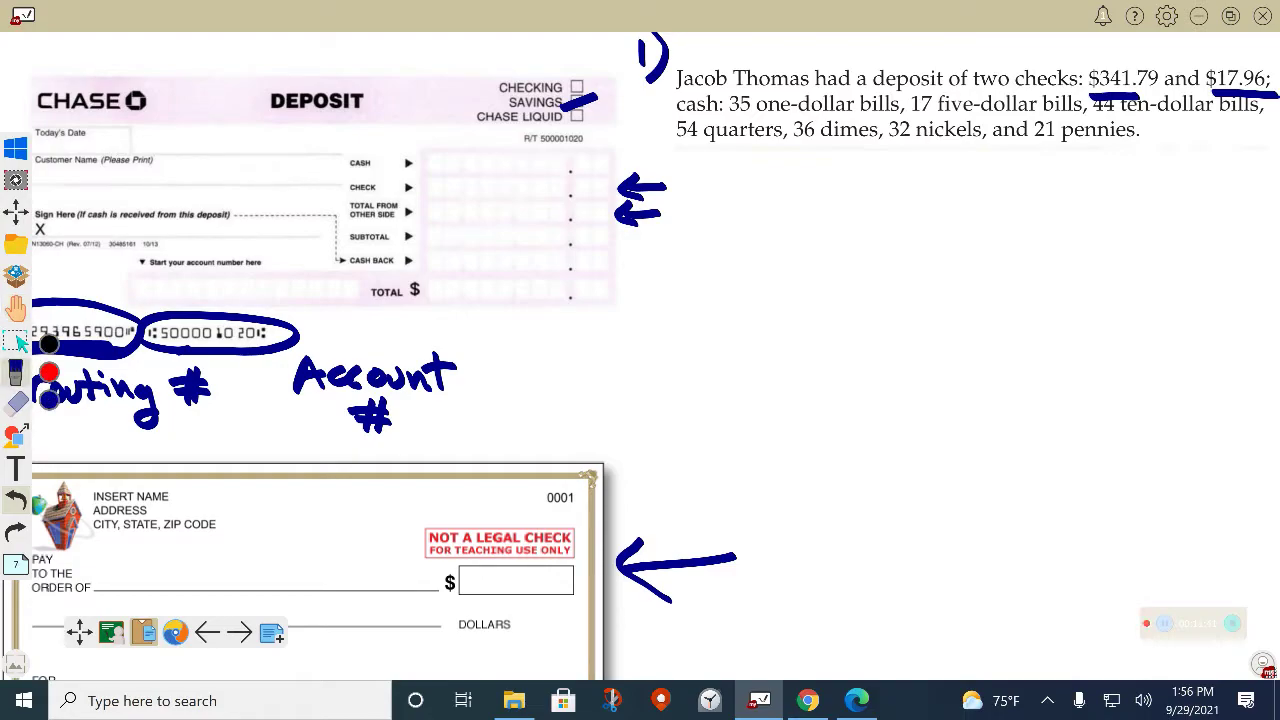
pyautogui.moveTo(516, 180)
pyautogui.mouseDown()
pyautogui.moveTo(527, 187)
pyautogui.moveTo(514, 201)
pyautogui.moveTo(584, 200)
pyautogui.moveTo(607, 185)
pyautogui.moveTo(604, 200)
pyautogui.mouseUp()
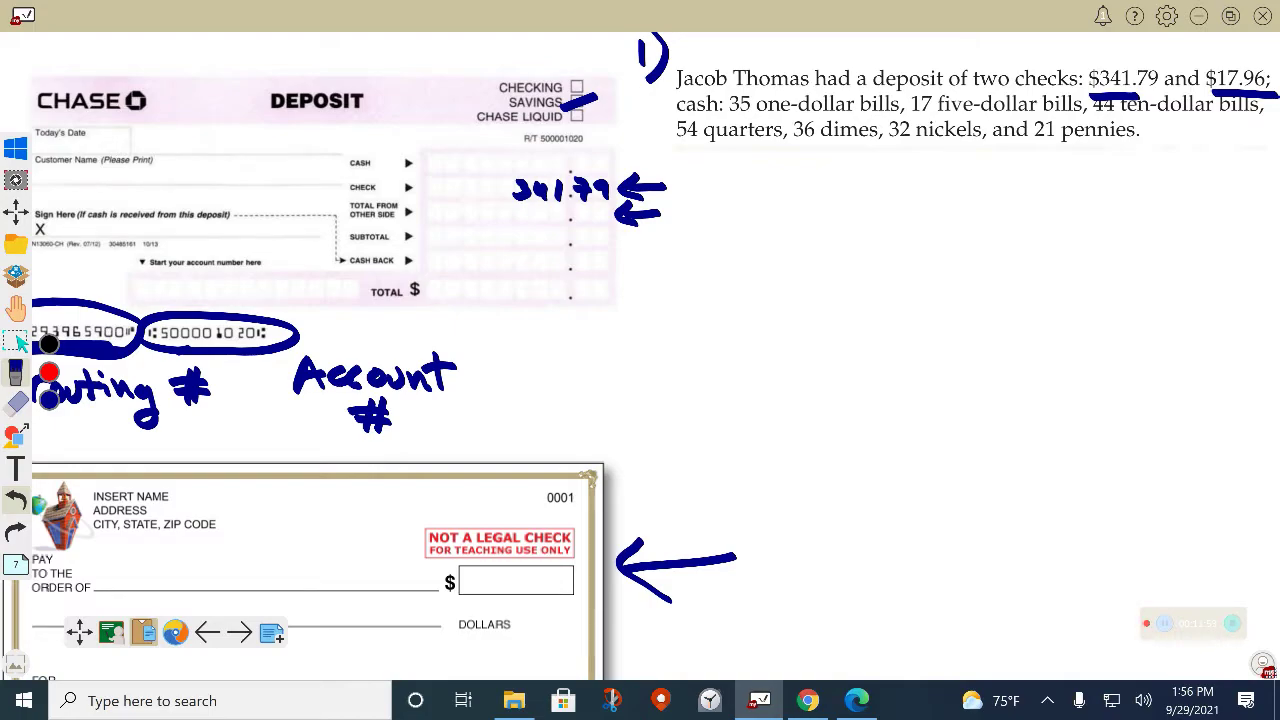
pyautogui.moveTo(540, 203)
pyautogui.mouseDown()
pyautogui.moveTo(533, 222)
pyautogui.moveTo(568, 218)
pyautogui.mouseUp()
pyautogui.moveTo(586, 206)
pyautogui.mouseDown()
pyautogui.moveTo(578, 213)
pyautogui.moveTo(600, 217)
pyautogui.mouseUp()
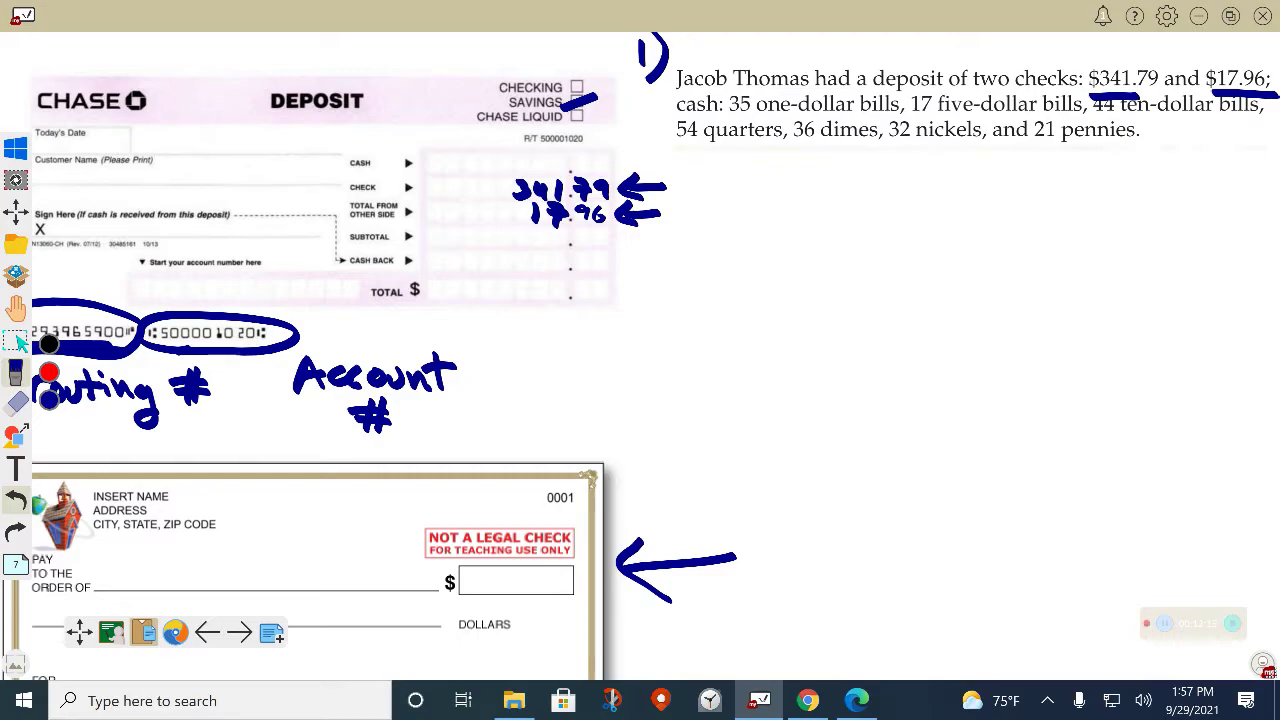
pyautogui.moveTo(678, 159)
pyautogui.mouseDown()
pyautogui.moveTo(630, 156)
pyautogui.moveTo(640, 168)
pyautogui.mouseUp()
# Underline and tick the 35 one-dollar bills, write 35.00, then write 17×5 beneath it
pyautogui.moveTo(730, 117); pyautogui.dragTo(903, 118)
pyautogui.moveTo(822, 180)
pyautogui.mouseDown()
pyautogui.moveTo(824, 212)
pyautogui.moveTo(880, 177)
pyautogui.mouseUp()
pyautogui.moveTo(898, 173); pyautogui.dragTo(945, 194)
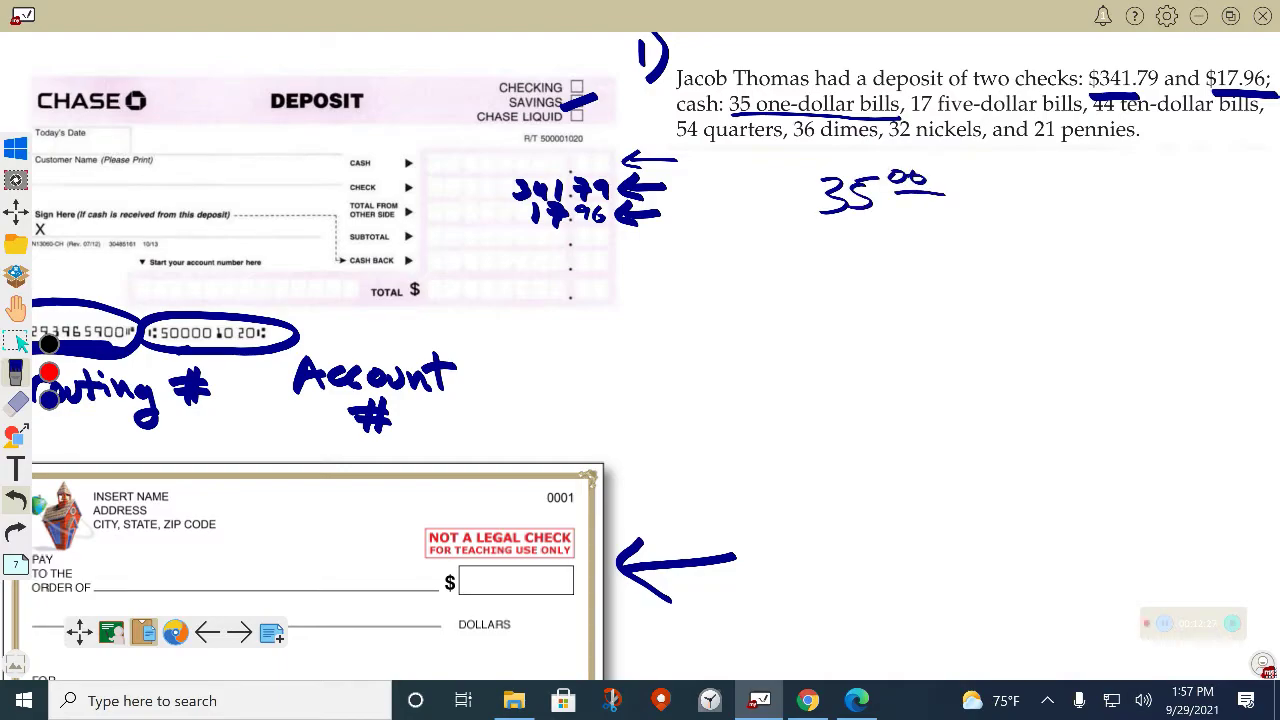
pyautogui.moveTo(720, 103)
pyautogui.mouseDown()
pyautogui.moveTo(730, 112)
pyautogui.moveTo(752, 82)
pyautogui.mouseUp()
pyautogui.moveTo(684, 250)
pyautogui.mouseDown()
pyautogui.moveTo(686, 278)
pyautogui.moveTo(704, 278)
pyautogui.moveTo(706, 262)
pyautogui.mouseUp()
pyautogui.moveTo(718, 260)
pyautogui.mouseDown()
pyautogui.moveTo(731, 274)
pyautogui.moveTo(716, 276)
pyautogui.moveTo(739, 277)
pyautogui.mouseUp()
pyautogui.moveTo(744, 252); pyautogui.dragTo(766, 250)
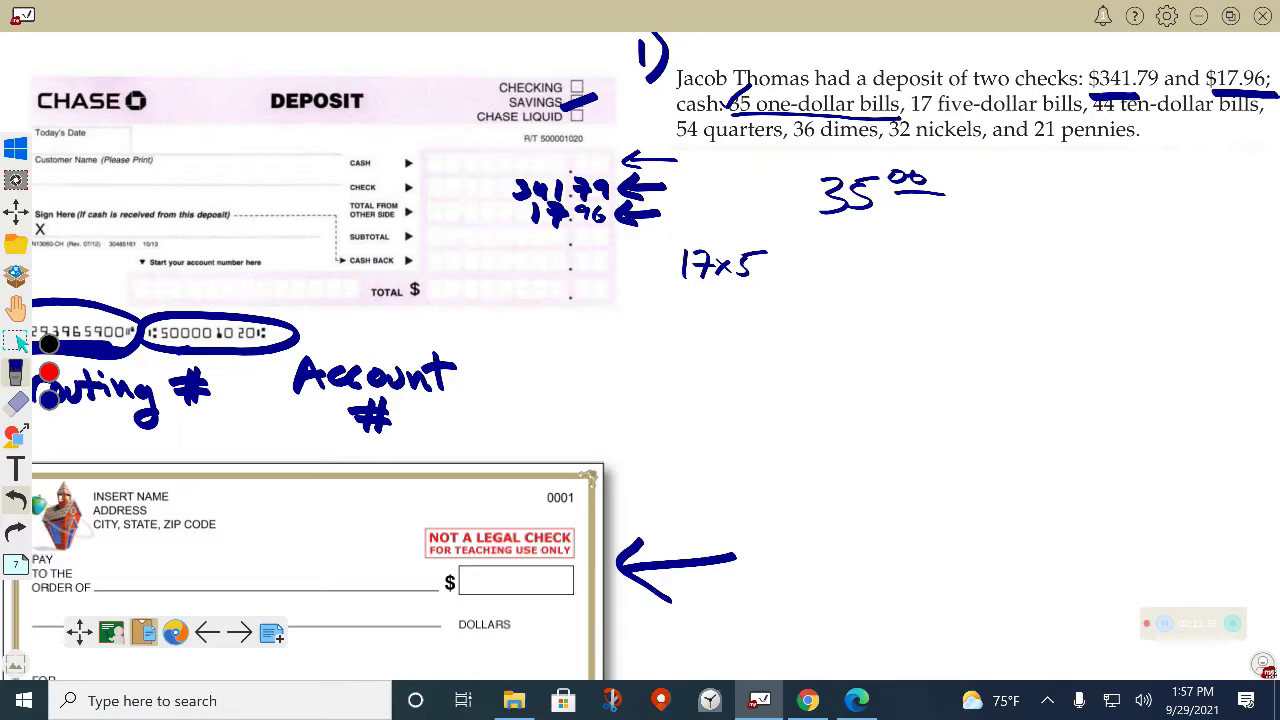
# Open the calculator from the classroom tools and compute 17×5 = 85
pyautogui.click(15, 243)
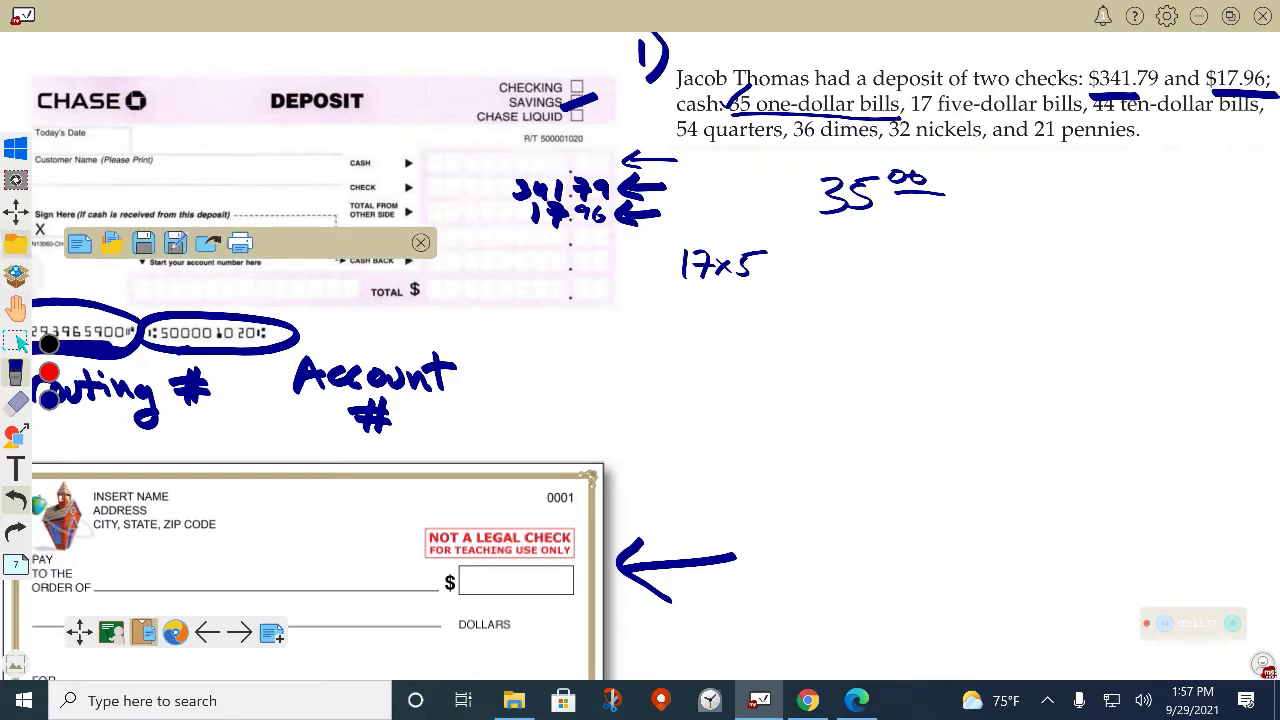
pyautogui.click(111, 243)
pyautogui.click(143, 243)
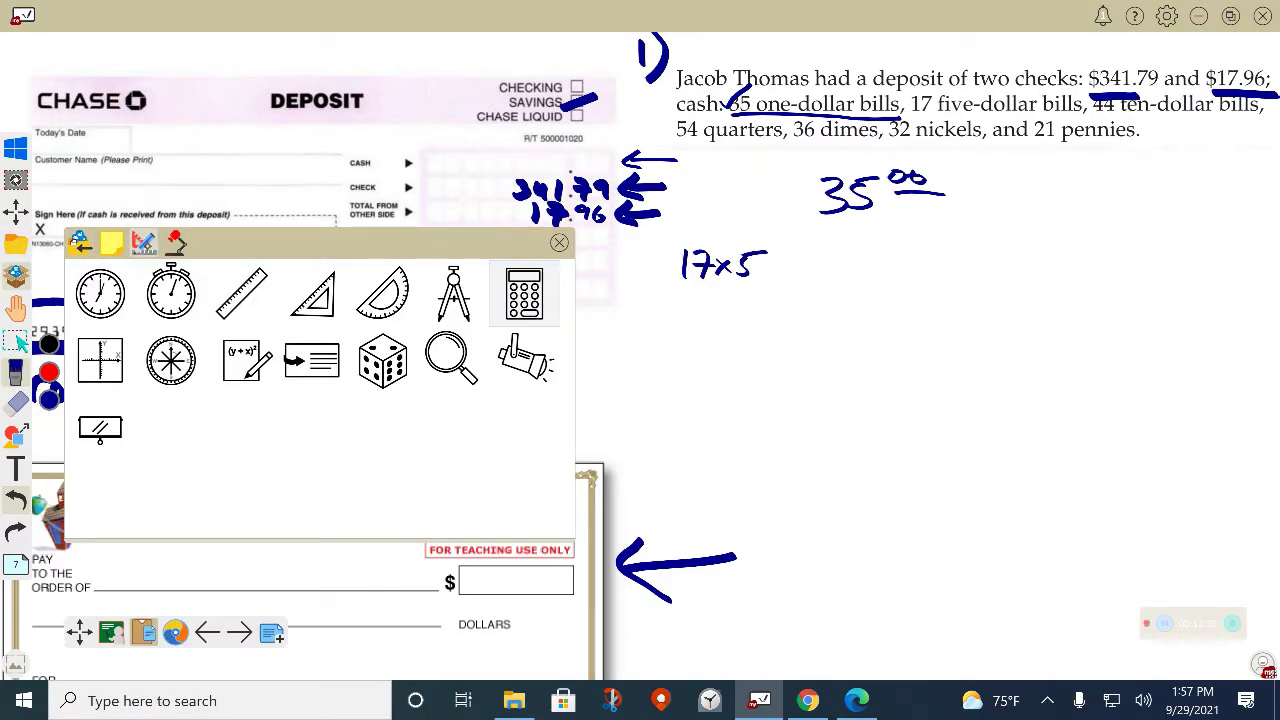
pyautogui.click(524, 295)
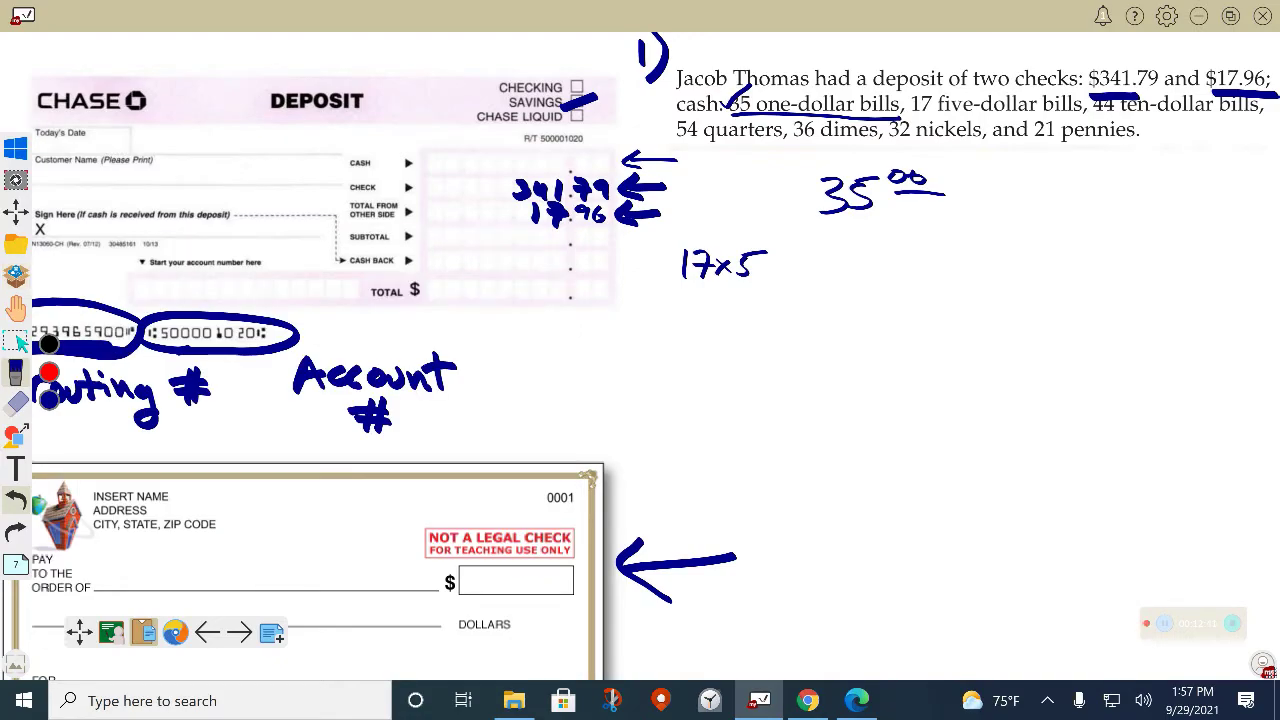
pyautogui.click(15, 243)
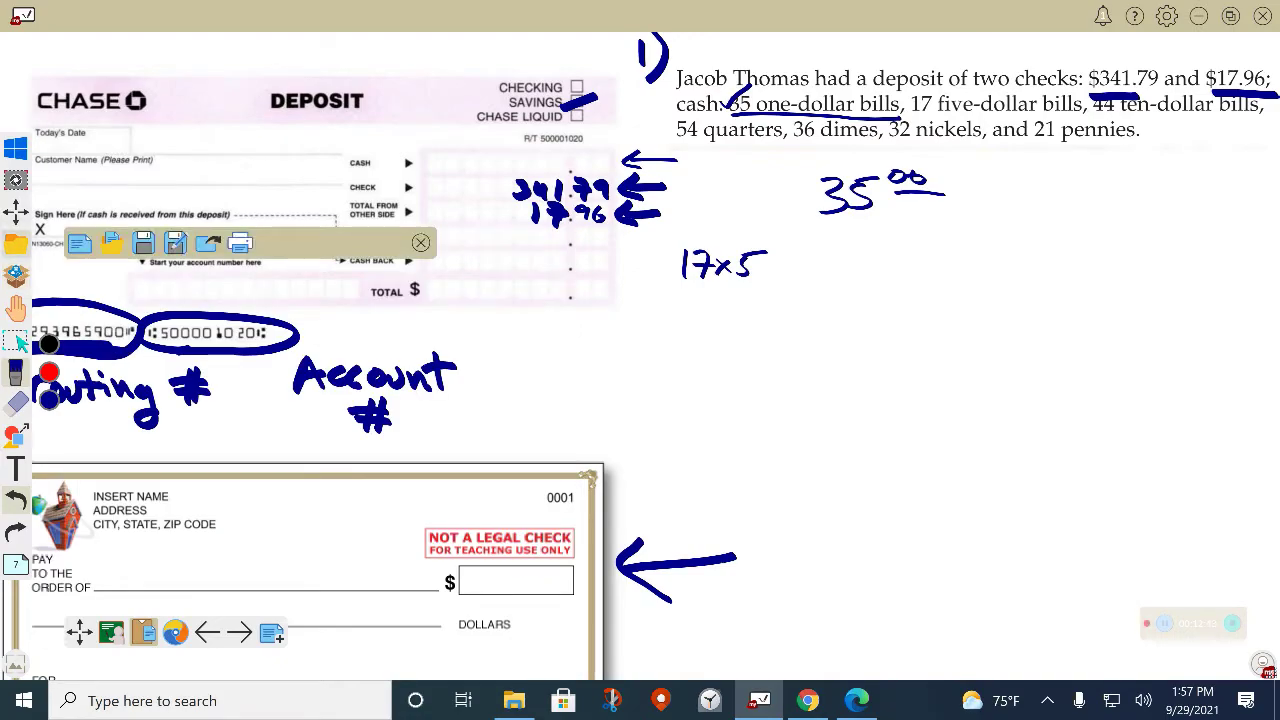
pyautogui.click(111, 243)
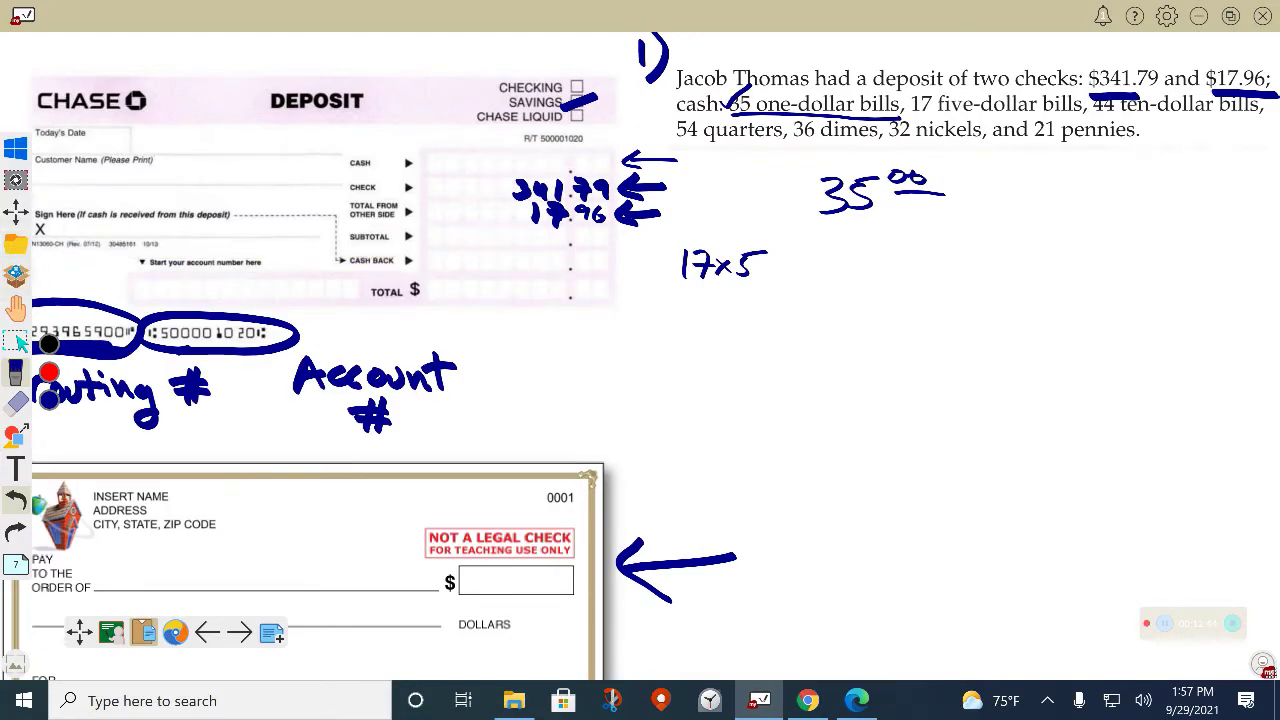
pyautogui.click(143, 243)
pyautogui.click(524, 293)
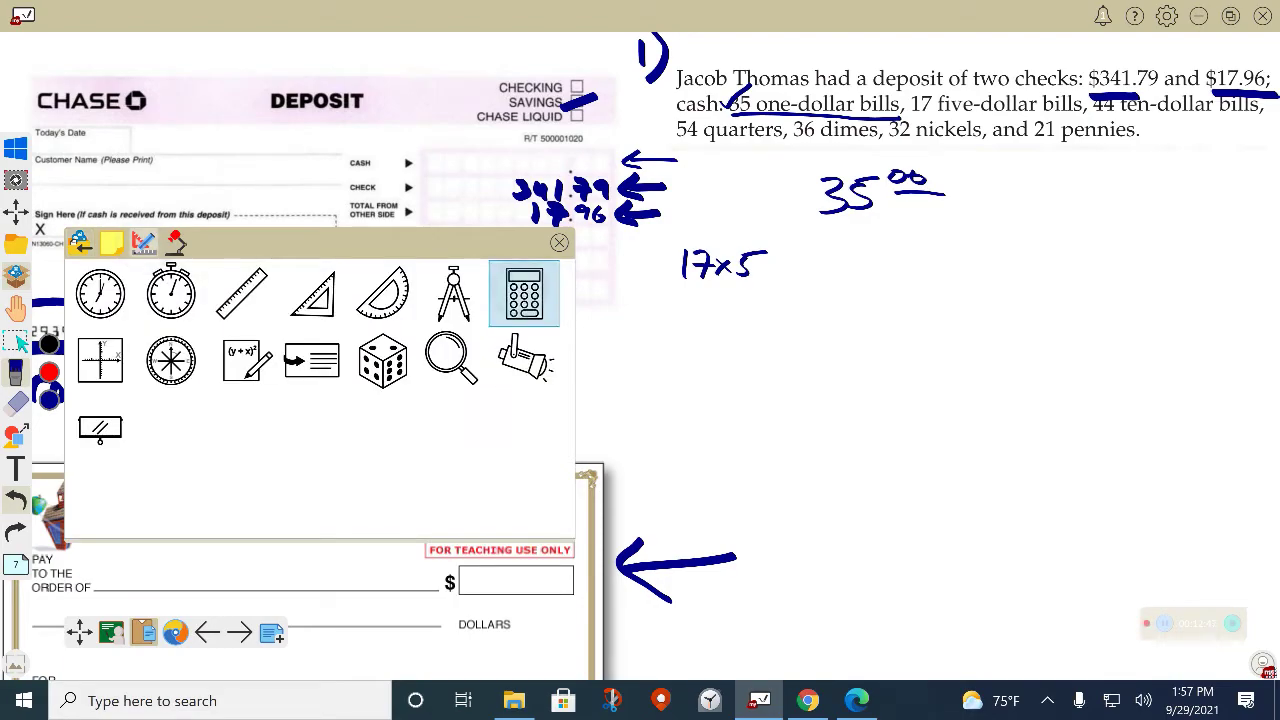
pyautogui.write('17')
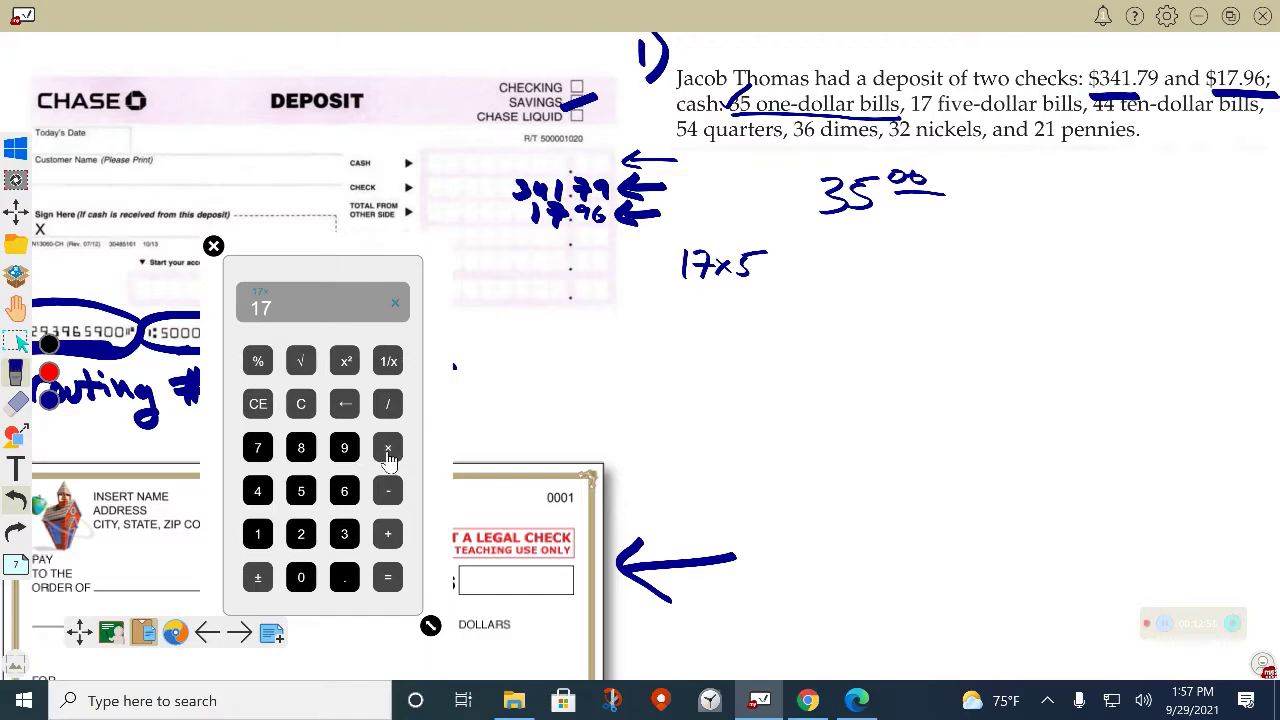
pyautogui.write('5')
pyautogui.press('Return')
# Write 85.00 below 35.00 and tick off the five-dollar bills in the problem
pyautogui.moveTo(850, 240)
pyautogui.mouseDown()
pyautogui.moveTo(832, 278)
pyautogui.moveTo(862, 248)
pyautogui.moveTo(928, 236)
pyautogui.mouseUp()
pyautogui.moveTo(900, 244); pyautogui.dragTo(932, 242)
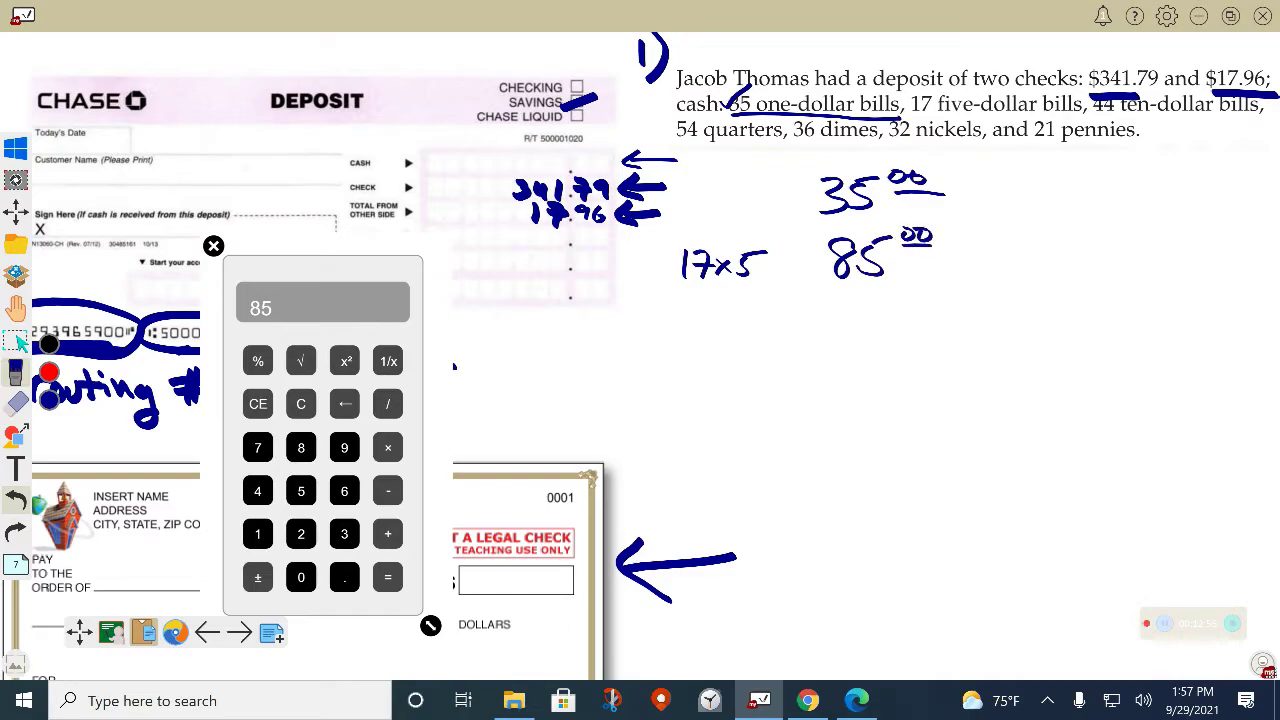
pyautogui.moveTo(937, 106)
pyautogui.mouseDown()
pyautogui.moveTo(946, 115)
pyautogui.moveTo(983, 88)
pyautogui.mouseUp()
# Write 440.00 below 85.00 and tick off the ten-dollar bills
pyautogui.moveTo(810, 285)
pyautogui.mouseDown()
pyautogui.moveTo(799, 300)
pyautogui.moveTo(826, 300)
pyautogui.mouseUp()
pyautogui.moveTo(821, 286)
pyautogui.mouseDown()
pyautogui.moveTo(818, 320)
pyautogui.moveTo(860, 305)
pyautogui.mouseUp()
pyautogui.click(870, 313)
pyautogui.moveTo(857, 288)
pyautogui.mouseDown()
pyautogui.moveTo(853, 320)
pyautogui.moveTo(874, 298)
pyautogui.mouseUp()
pyautogui.moveTo(905, 282)
pyautogui.mouseDown()
pyautogui.moveTo(900, 294)
pyautogui.moveTo(916, 287)
pyautogui.mouseUp()
pyautogui.moveTo(906, 295); pyautogui.dragTo(948, 295)
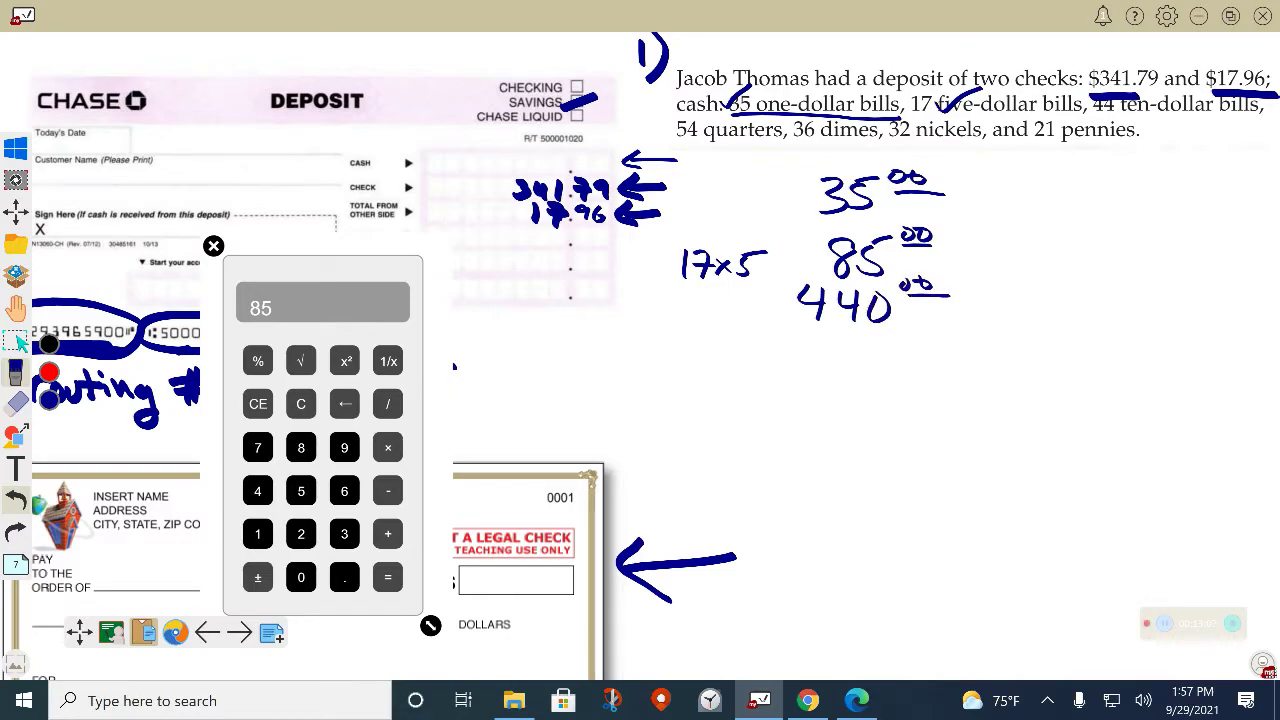
pyautogui.moveTo(1150, 100); pyautogui.dragTo(1206, 91)
# Erase the 17×5 working and write 54x(.25) for the quarters
pyautogui.moveTo(690, 262)
pyautogui.mouseDown()
pyautogui.moveTo(686, 286)
pyautogui.moveTo(749, 264)
pyautogui.mouseUp()
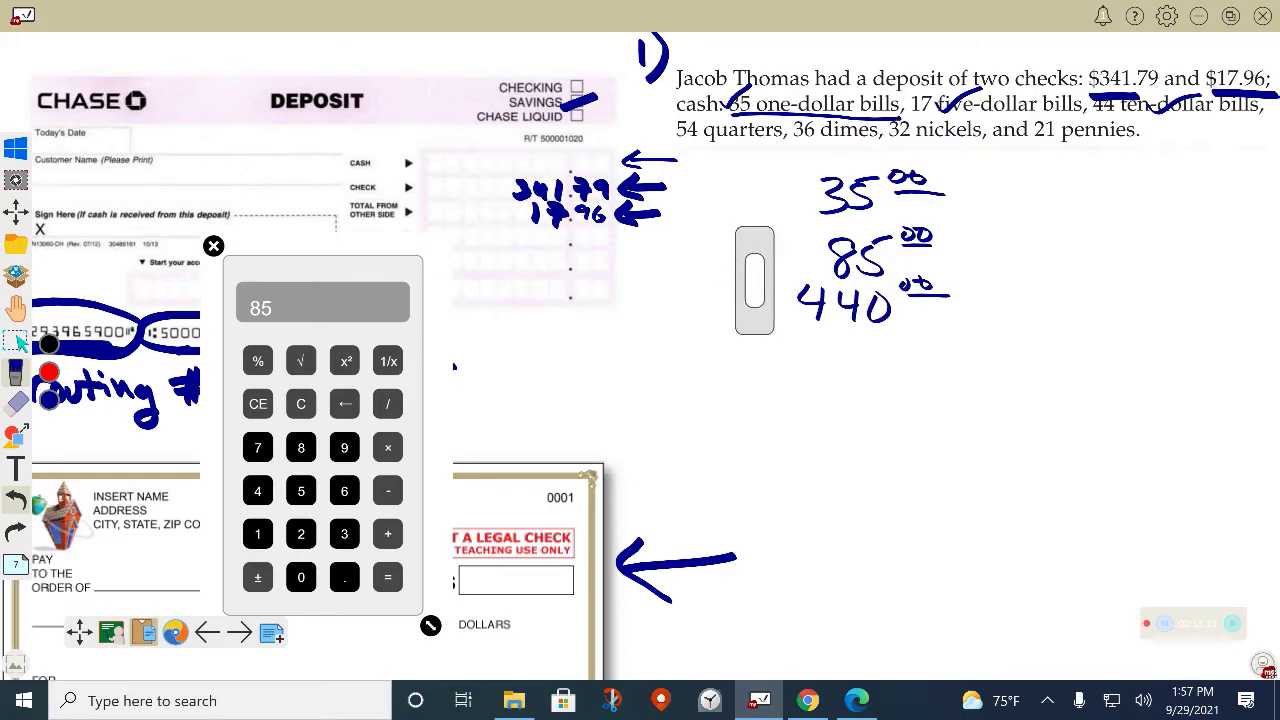
pyautogui.moveTo(664, 333); pyautogui.dragTo(653, 357)
pyautogui.moveTo(664, 333)
pyautogui.mouseDown()
pyautogui.moveTo(680, 332)
pyautogui.moveTo(696, 362)
pyautogui.moveTo(741, 367)
pyautogui.mouseUp()
pyautogui.click(710, 358)
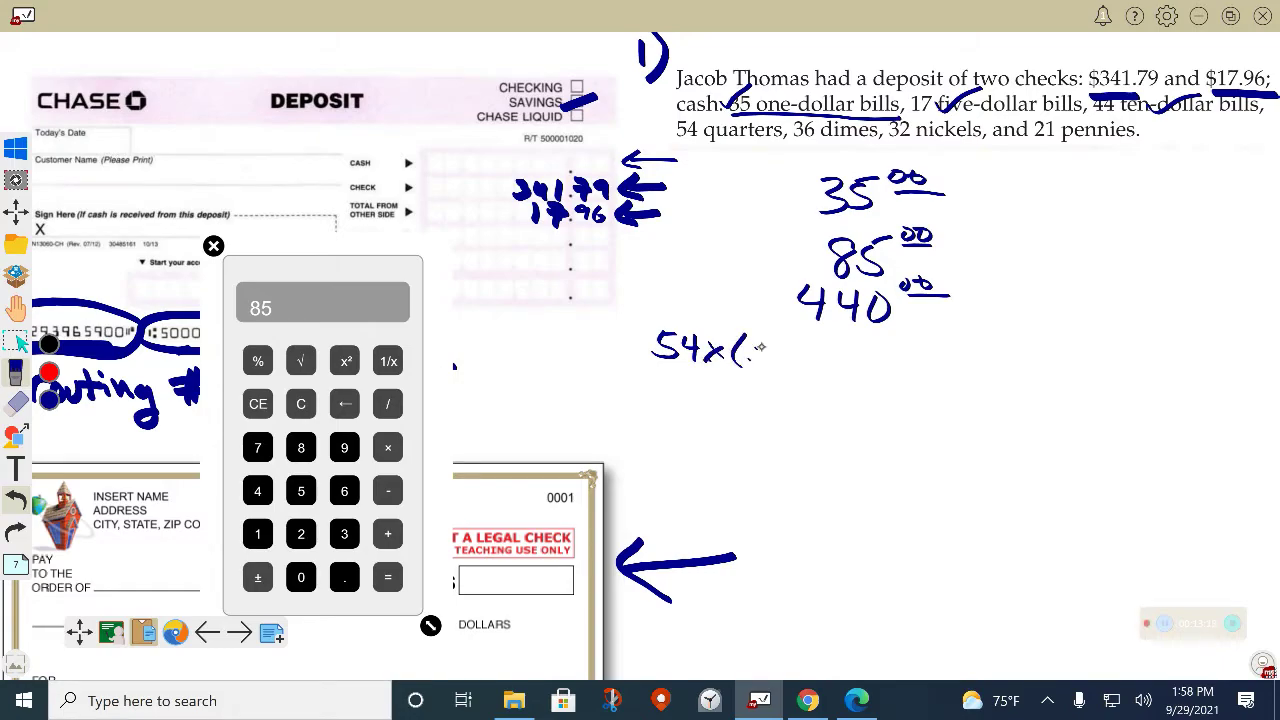
pyautogui.click(745, 360)
pyautogui.moveTo(752, 346); pyautogui.dragTo(792, 372)
# Compute 25 × .25 = 6.25 on the calculator and jot 6 as the quarters amount
pyautogui.press('Escape')
pyautogui.write('25')
pyautogui.press('*')
pyautogui.write('25')
pyautogui.press('Escape')
pyautogui.write('25')
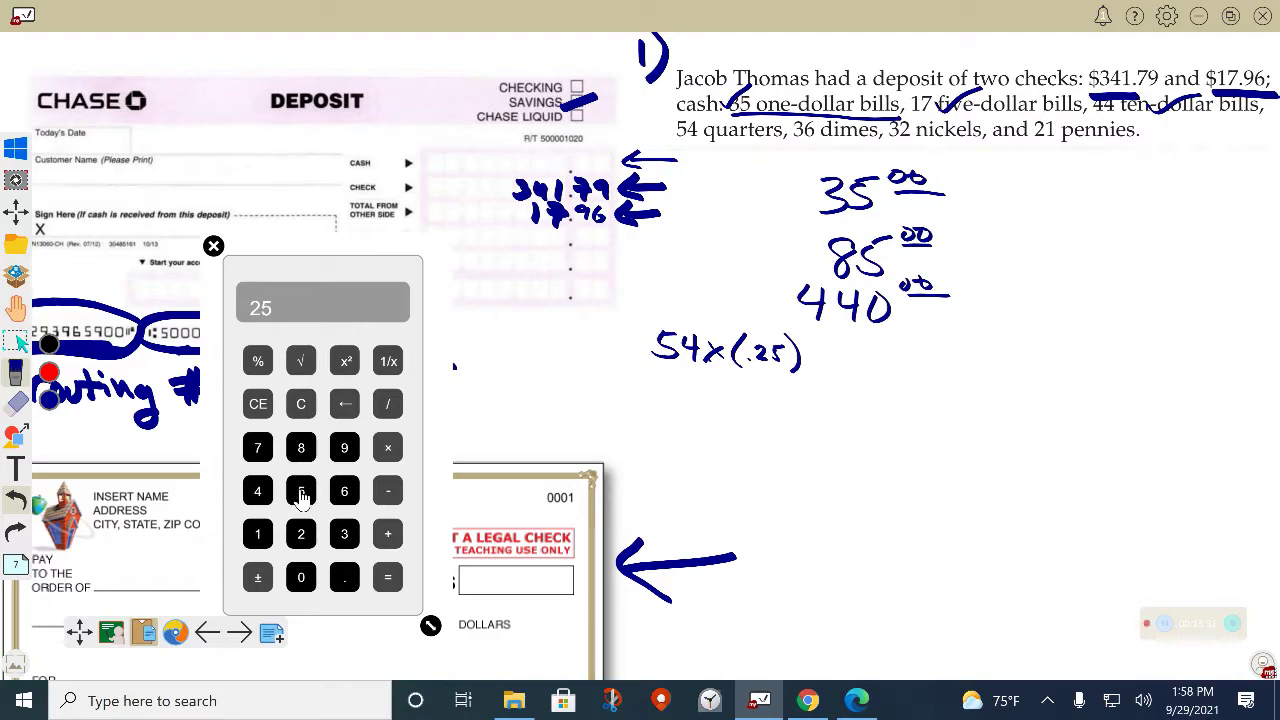
pyautogui.press('*')
pyautogui.write('.25')
pyautogui.press('Return')
pyautogui.moveTo(876, 336); pyautogui.dragTo(863, 360)
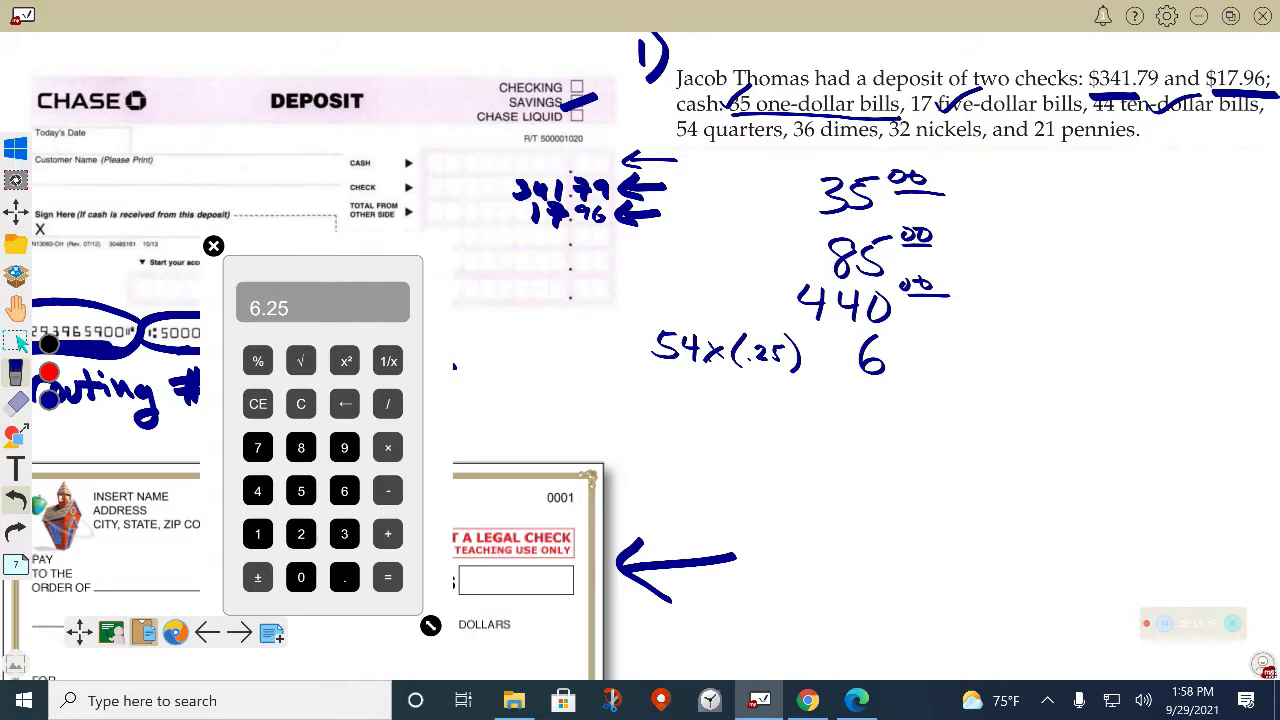
# Recompute .25 × 54 = 13.5, correct the amount to 13.50, and tick off the quarters
pyautogui.press('Escape')
pyautogui.write('.25')
pyautogui.press('*')
pyautogui.write('54')
pyautogui.press('Return')
pyautogui.moveTo(872, 355); pyautogui.dragTo(851, 386)
pyautogui.moveTo(858, 338); pyautogui.dragTo(851, 366)
pyautogui.moveTo(863, 346)
pyautogui.mouseDown()
pyautogui.moveTo(881, 341)
pyautogui.moveTo(869, 366)
pyautogui.moveTo(907, 361)
pyautogui.moveTo(933, 337)
pyautogui.mouseUp()
pyautogui.moveTo(949, 338); pyautogui.dragTo(947, 341)
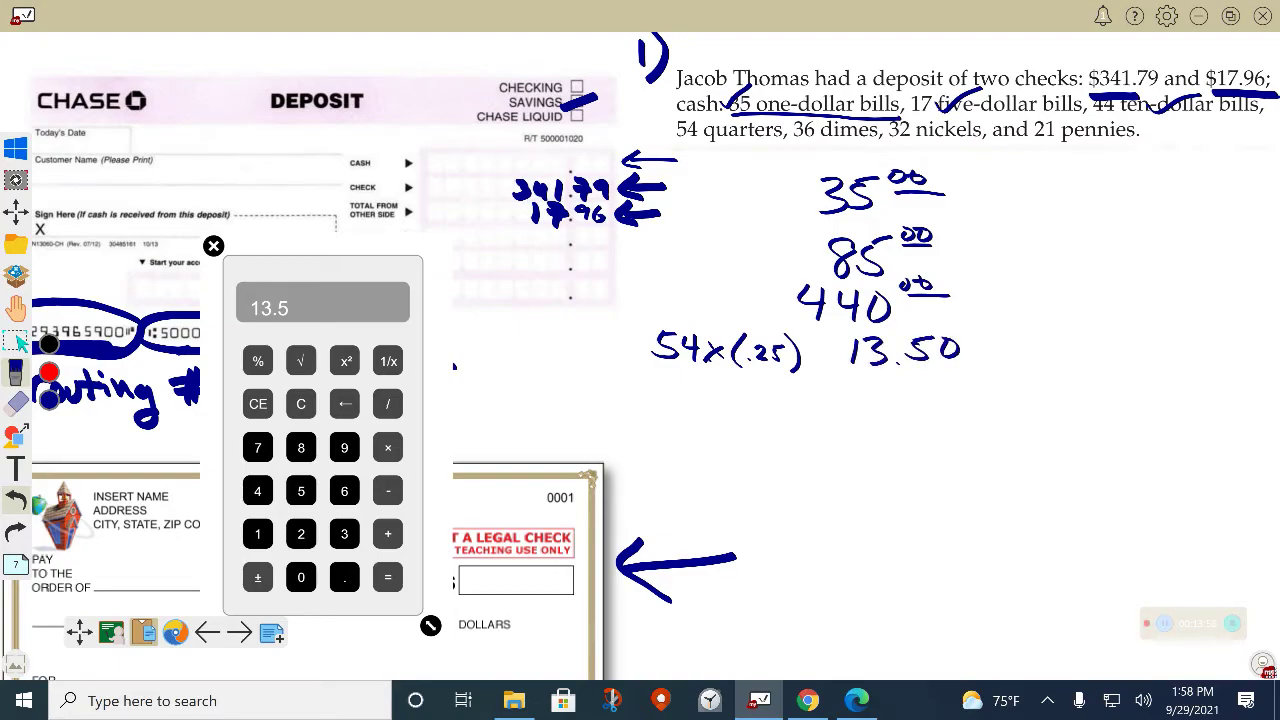
pyautogui.moveTo(720, 128); pyautogui.dragTo(760, 116)
# Write 36x(.10) and 3.60 for the dimes, then erase the multiplication working
pyautogui.moveTo(660, 382)
pyautogui.mouseDown()
pyautogui.moveTo(658, 408)
pyautogui.moveTo(728, 414)
pyautogui.mouseUp()
pyautogui.moveTo(726, 398)
pyautogui.mouseDown()
pyautogui.moveTo(712, 416)
pyautogui.moveTo(748, 430)
pyautogui.moveTo(777, 404)
pyautogui.mouseUp()
pyautogui.moveTo(786, 383); pyautogui.dragTo(788, 442)
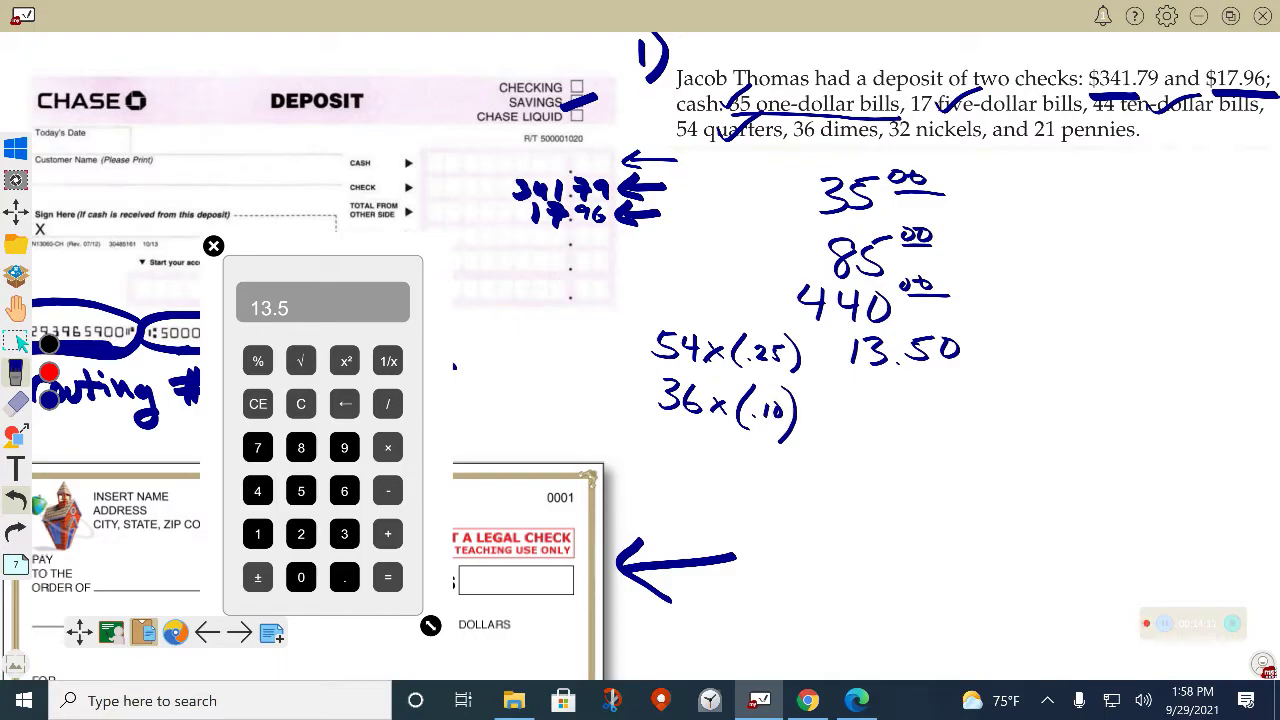
pyautogui.moveTo(872, 384)
pyautogui.mouseDown()
pyautogui.moveTo(874, 406)
pyautogui.moveTo(950, 386)
pyautogui.mouseUp()
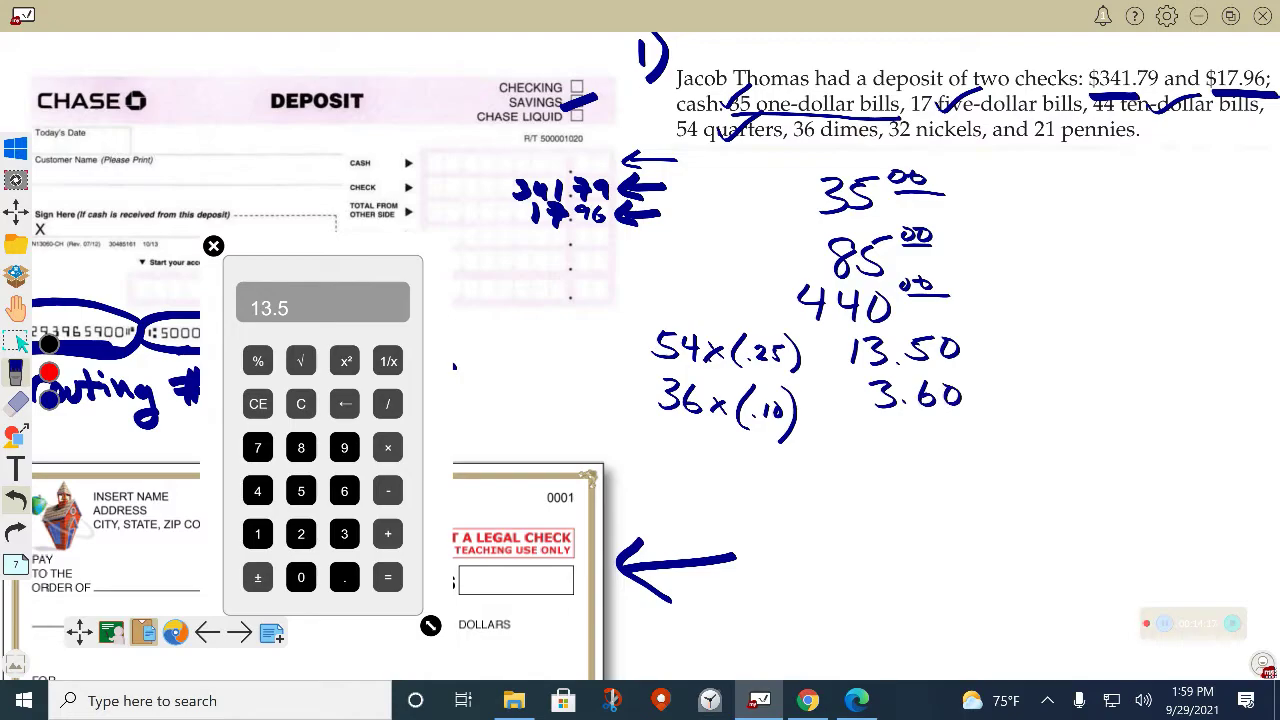
pyautogui.moveTo(668, 385)
pyautogui.mouseDown()
pyautogui.moveTo(674, 400)
pyautogui.moveTo(749, 371)
pyautogui.moveTo(696, 359)
pyautogui.mouseUp()
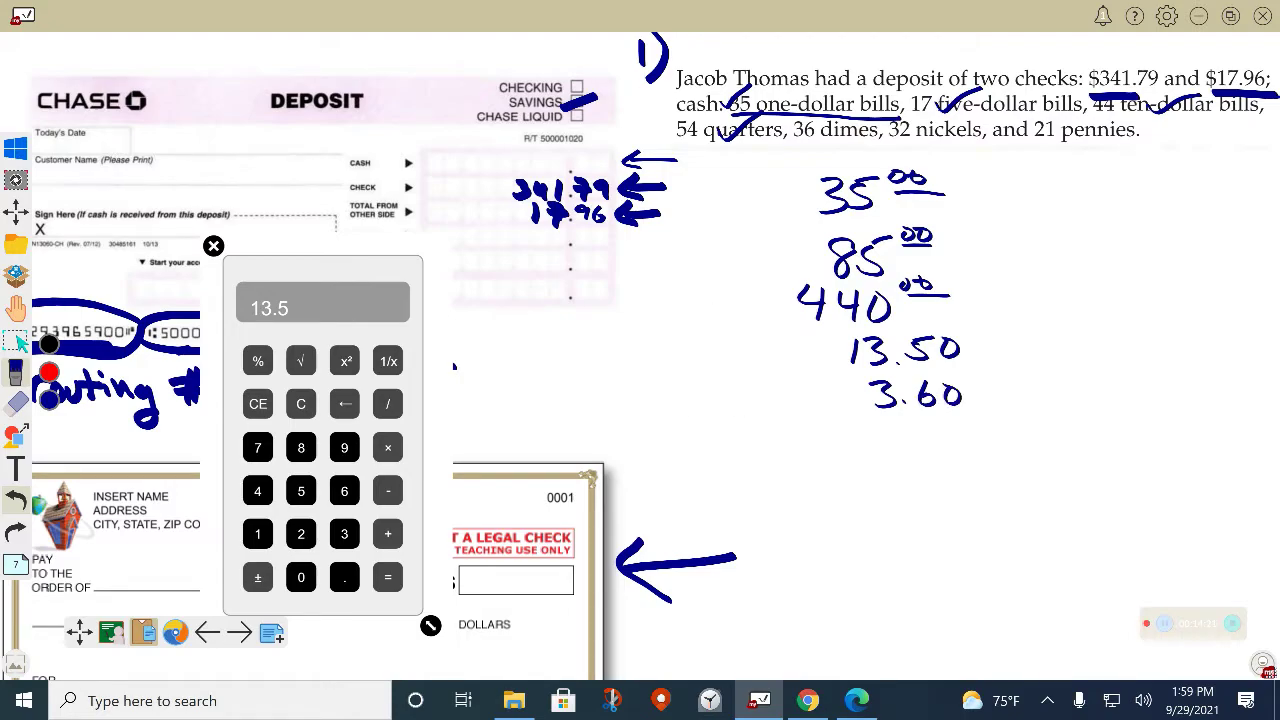
# Tick off the 36 dimes and write 32x(.05) for the nickels
pyautogui.moveTo(806, 138); pyautogui.dragTo(831, 118)
pyautogui.moveTo(641, 381)
pyautogui.mouseDown()
pyautogui.moveTo(642, 406)
pyautogui.moveTo(712, 406)
pyautogui.mouseUp()
pyautogui.moveTo(712, 388)
pyautogui.mouseDown()
pyautogui.moveTo(693, 408)
pyautogui.moveTo(747, 405)
pyautogui.mouseUp()
pyautogui.moveTo(756, 398); pyautogui.dragTo(762, 420)
pyautogui.moveTo(762, 399)
pyautogui.mouseDown()
pyautogui.moveTo(780, 400)
pyautogui.moveTo(784, 436)
pyautogui.mouseUp()
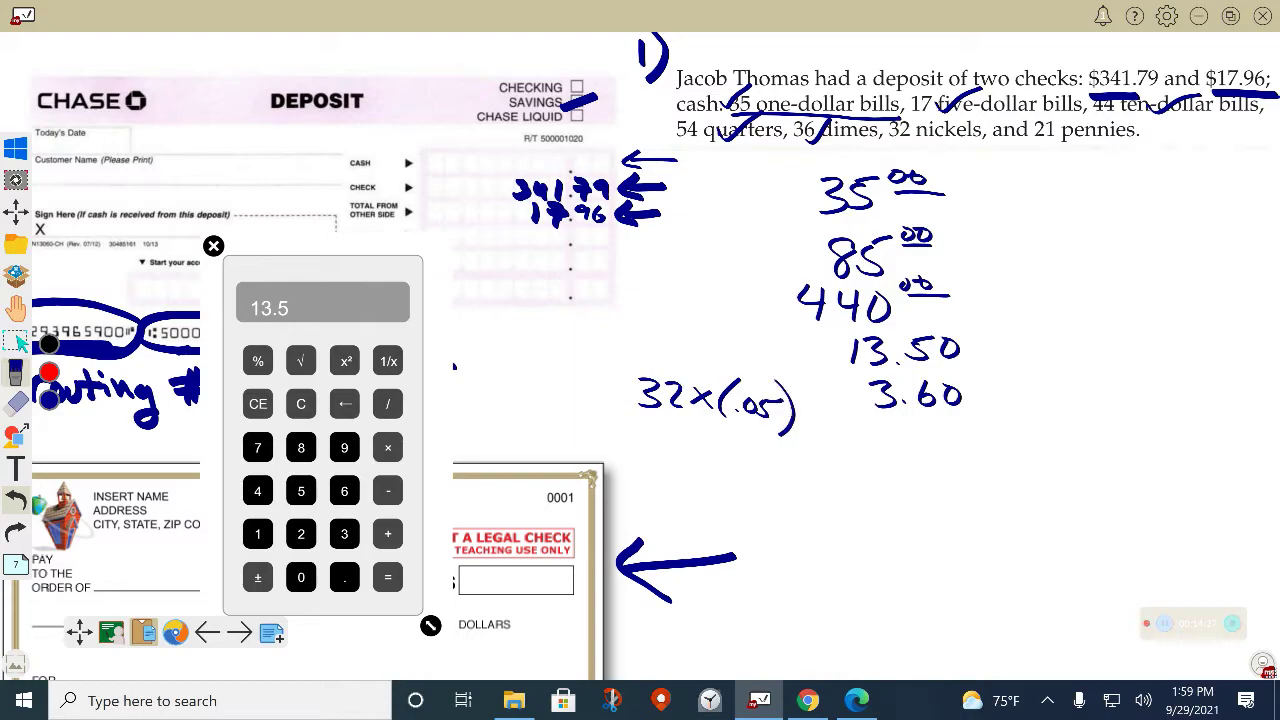
# Compute 32 × .05 on the calculator, fixing a mistaken .5 entry
pyautogui.press('Escape')
pyautogui.write('32*')
pyautogui.click(300, 577)
pyautogui.write('.5')
pyautogui.press('BackSpace')
pyautogui.press('BackSpace')
pyautogui.write('.05')
pyautogui.press('Return')
# Write 1.60 and .21 under 3.60, tick off nickels and pennies, and underline the column
pyautogui.moveTo(899, 418)
pyautogui.mouseDown()
pyautogui.moveTo(898, 452)
pyautogui.moveTo(956, 426)
pyautogui.mouseUp()
pyautogui.click(905, 448)
pyautogui.moveTo(940, 134); pyautogui.dragTo(979, 115)
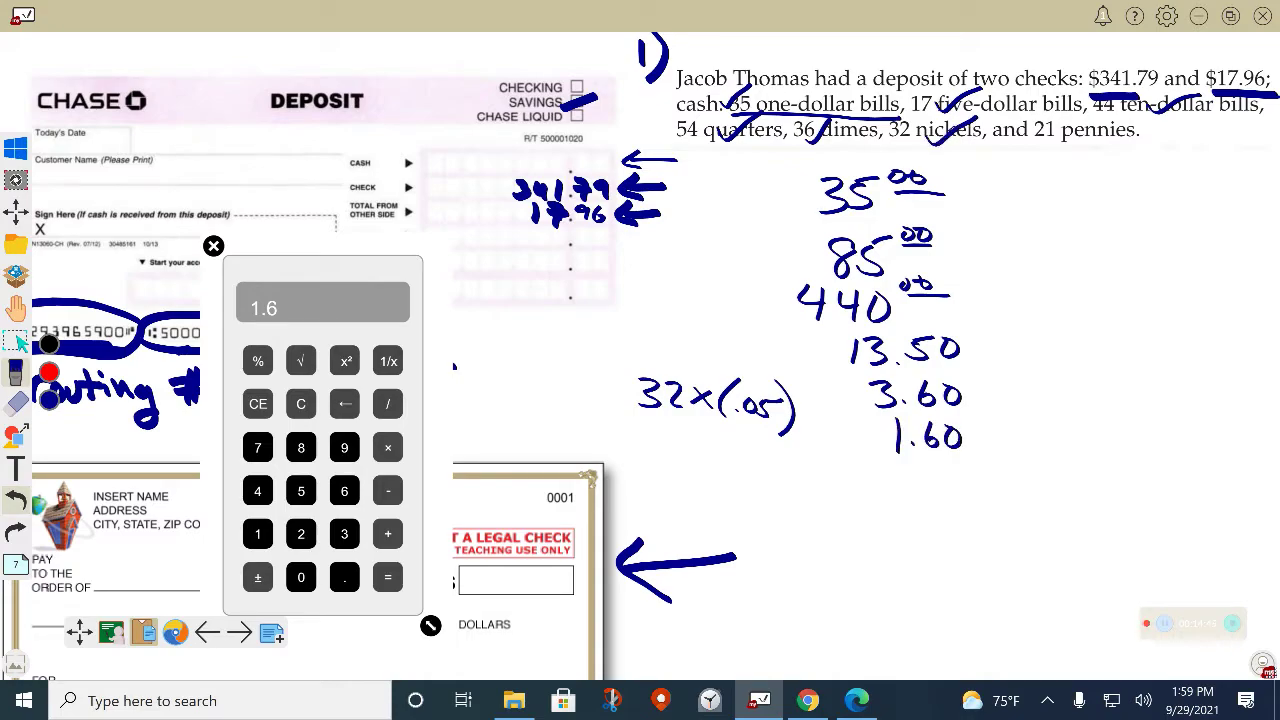
pyautogui.click(922, 485)
pyautogui.moveTo(939, 476); pyautogui.dragTo(972, 492)
pyautogui.moveTo(830, 494); pyautogui.dragTo(1070, 500)
pyautogui.moveTo(650, 395)
pyautogui.mouseDown()
pyautogui.moveTo(700, 377)
pyautogui.moveTo(700, 414)
pyautogui.mouseUp()
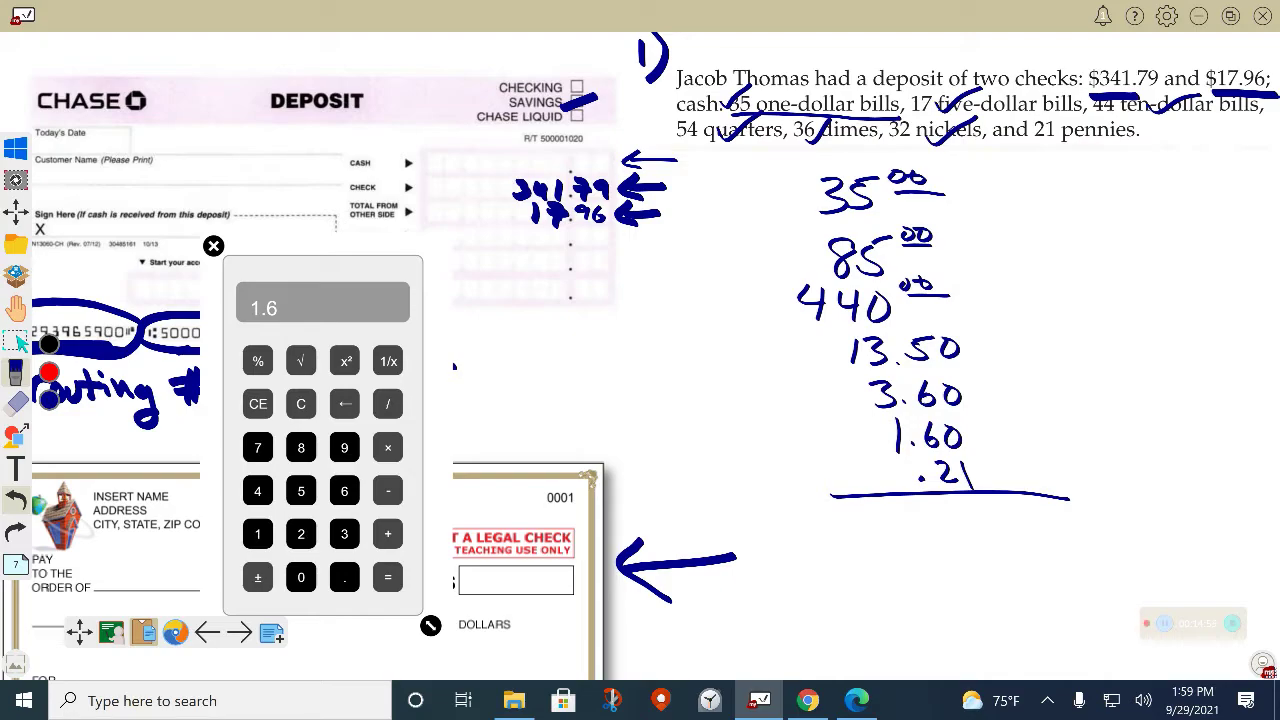
pyautogui.moveTo(1062, 140)
pyautogui.mouseDown()
pyautogui.moveTo(1074, 147)
pyautogui.moveTo(1114, 118)
pyautogui.mouseUp()
# Clear the calculator and add 35 + 85 + 440 to get 560
pyautogui.press('Escape')
pyautogui.write('35')
pyautogui.press('+')
pyautogui.write('85')
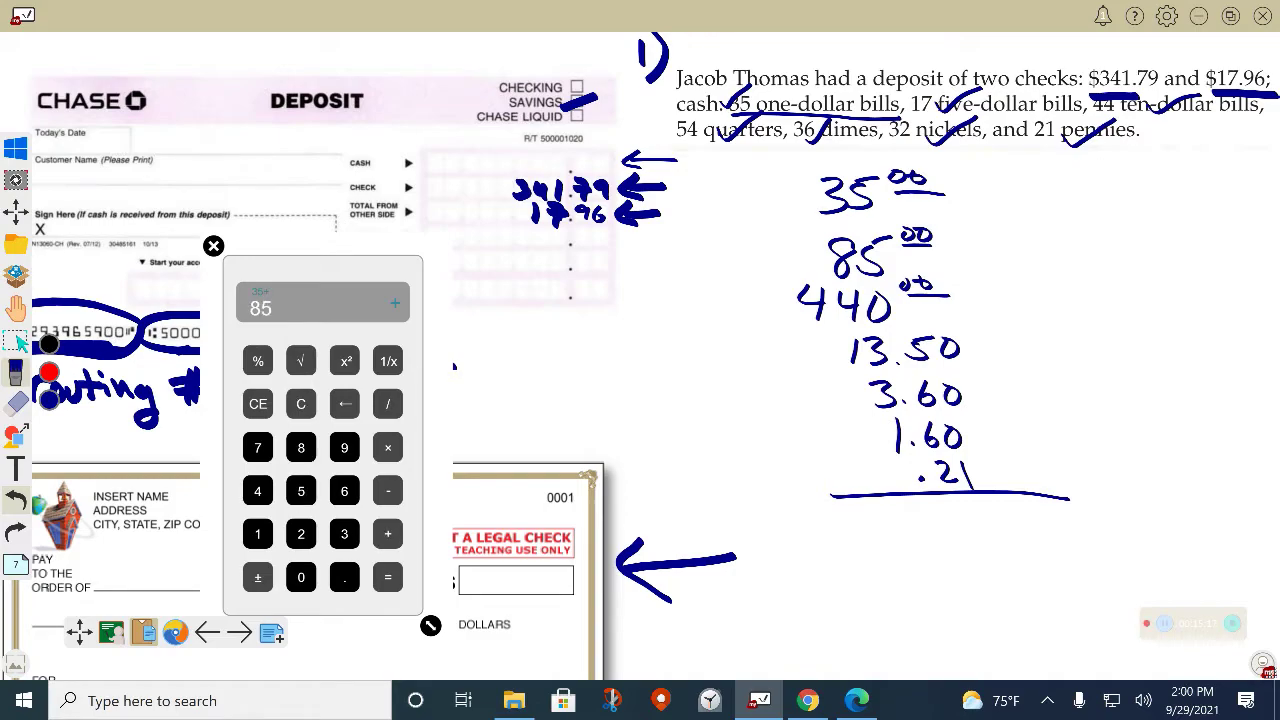
pyautogui.press('Return')
pyautogui.press('+')
pyautogui.write('440')
pyautogui.press('Return')
# Add 13.5, 3.6, 1.6 and 21 to reach 599.7 and start writing it beside Cash
pyautogui.write('13.5')
pyautogui.press('Return')
pyautogui.press('+')
pyautogui.write('3.6')
pyautogui.press('Return')
pyautogui.write('1.6')
pyautogui.press('Return')
pyautogui.press('+')
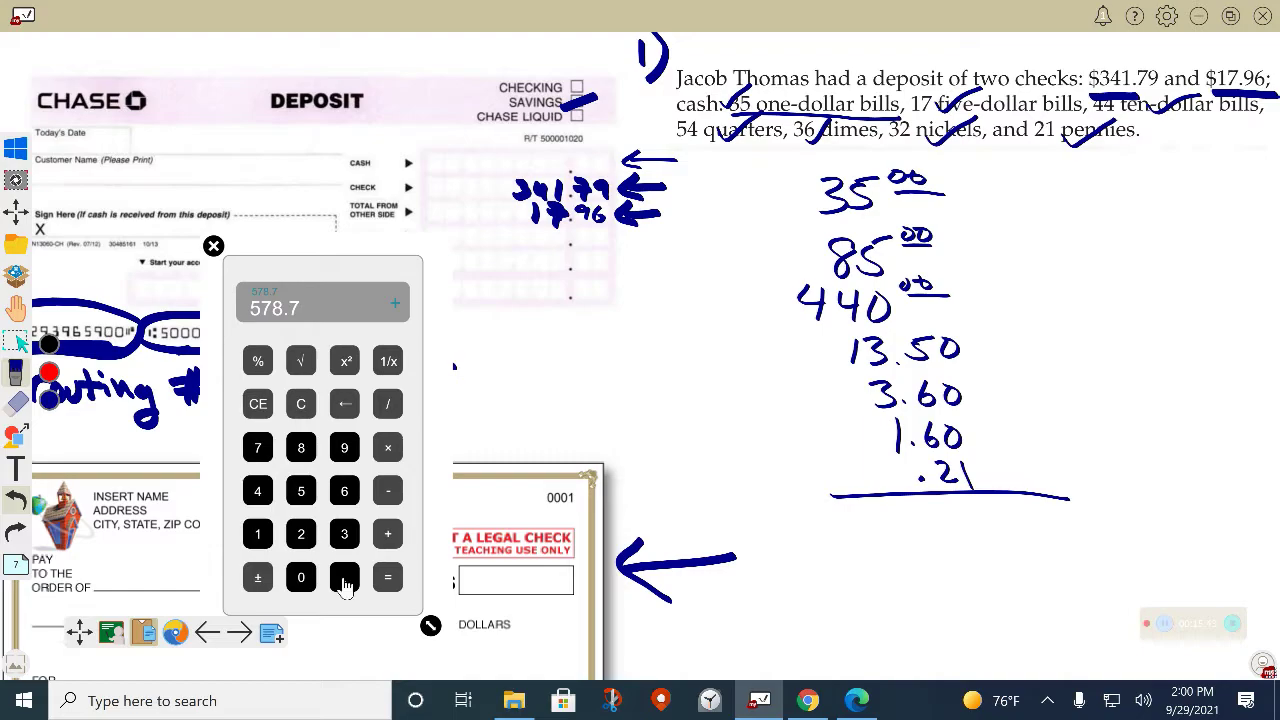
pyautogui.write('21')
pyautogui.press('Return')
pyautogui.moveTo(522, 156)
pyautogui.mouseDown()
pyautogui.moveTo(512, 170)
pyautogui.moveTo(592, 157)
pyautogui.moveTo(585, 174)
pyautogui.moveTo(603, 160)
pyautogui.mouseUp()
# Finish writing 599.70 on the Cash line and draw arrows toward the Subtotal and Cash Back rows
pyautogui.click(566, 172)
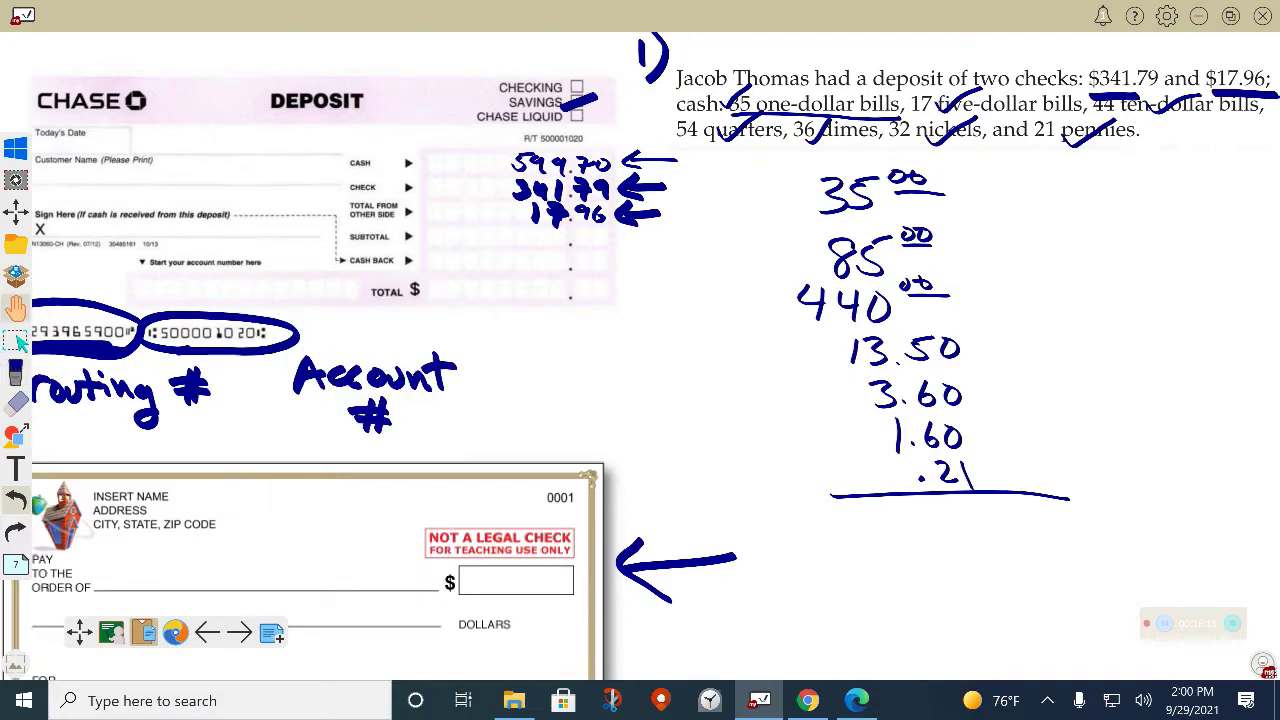
pyautogui.hscroll(-3, 640, 356)
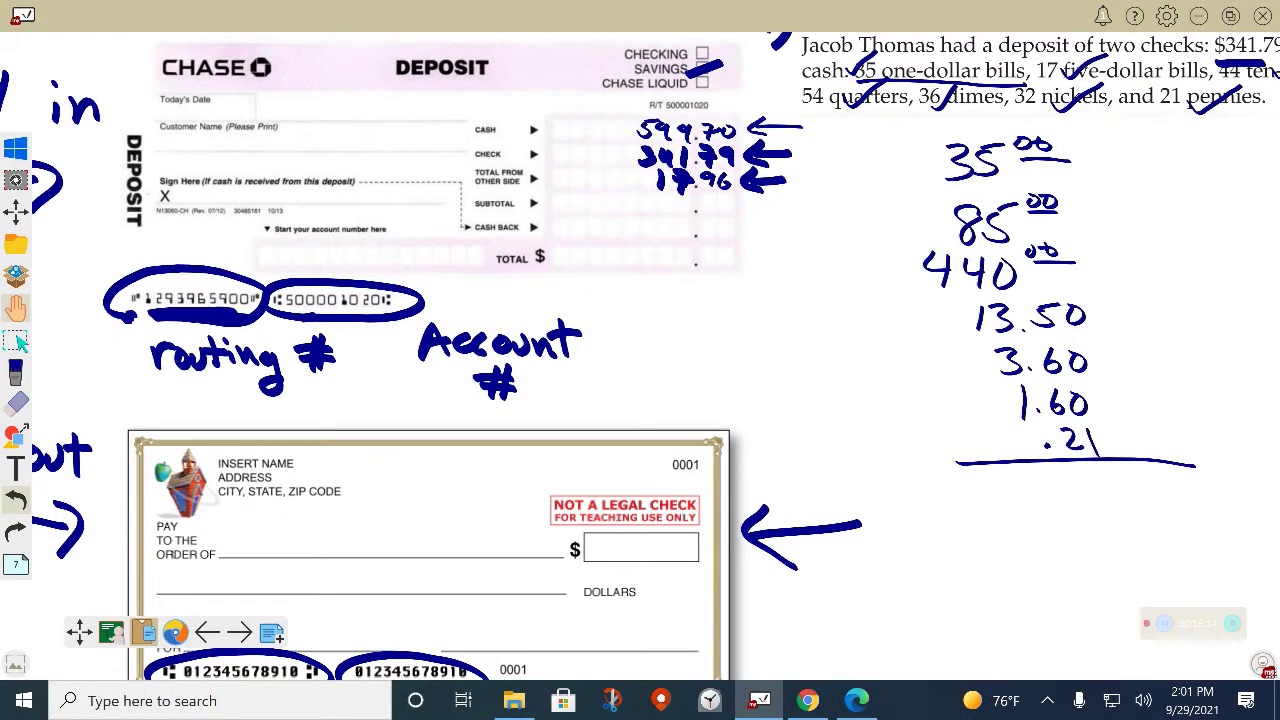
pyautogui.moveTo(15, 372)
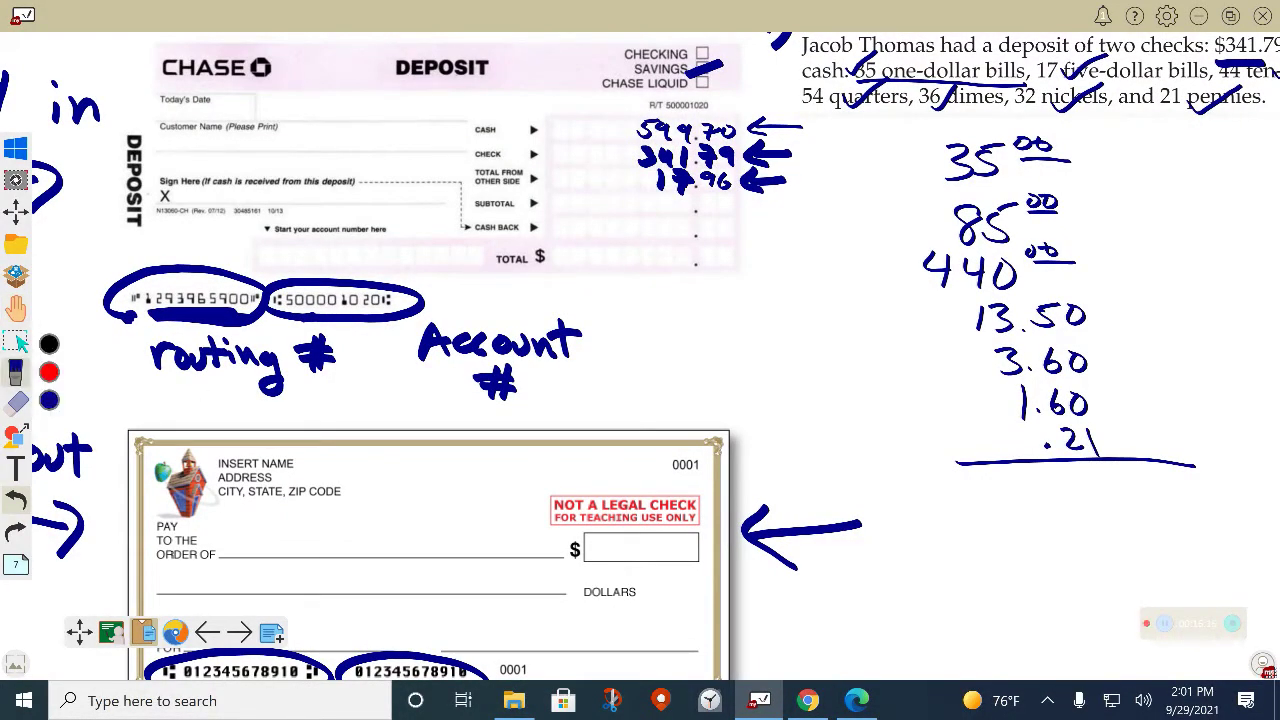
pyautogui.moveTo(818, 200)
pyautogui.mouseDown()
pyautogui.moveTo(754, 202)
pyautogui.moveTo(776, 212)
pyautogui.mouseUp()
pyautogui.moveTo(820, 228)
pyautogui.mouseDown()
pyautogui.moveTo(752, 230)
pyautogui.moveTo(768, 239)
pyautogui.mouseUp()
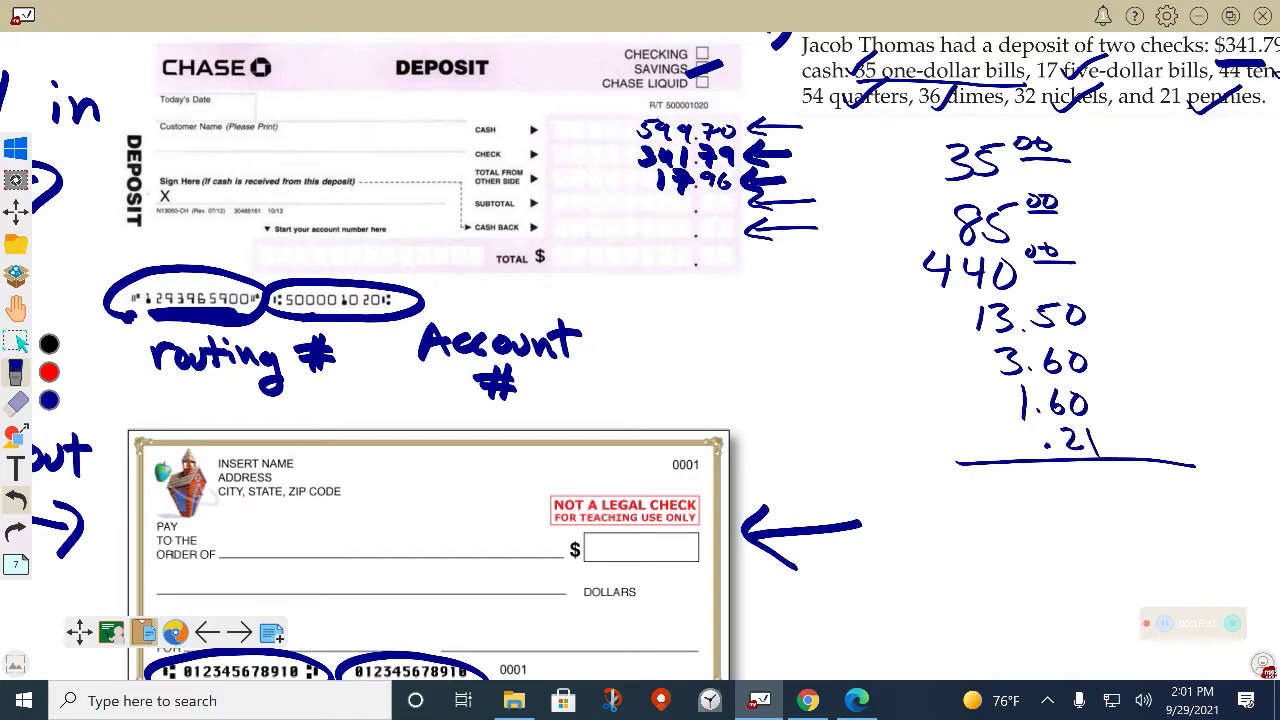
pyautogui.moveTo(846, 196)
pyautogui.mouseDown()
pyautogui.moveTo(746, 202)
pyautogui.moveTo(766, 212)
pyautogui.mouseUp()
# Mark the SUBTOTAL and CASH BACK lines, erase the Cash Back marks, and add a sum sign
pyautogui.moveTo(512, 204)
pyautogui.mouseDown()
pyautogui.moveTo(542, 204)
pyautogui.moveTo(530, 215)
pyautogui.moveTo(540, 229)
pyautogui.mouseUp()
pyautogui.moveTo(528, 221)
pyautogui.mouseDown()
pyautogui.moveTo(544, 230)
pyautogui.moveTo(530, 242)
pyautogui.mouseUp()
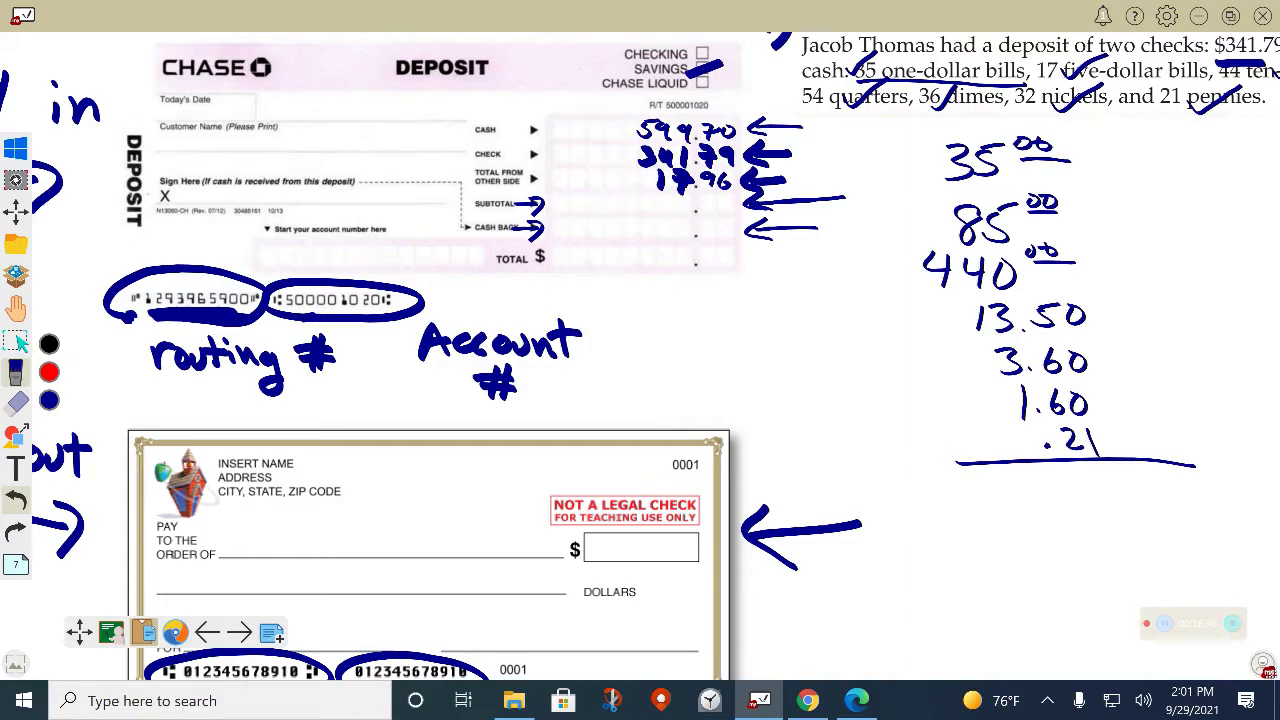
pyautogui.moveTo(644, 244)
pyautogui.mouseDown()
pyautogui.moveTo(716, 214)
pyautogui.moveTo(654, 238)
pyautogui.mouseUp()
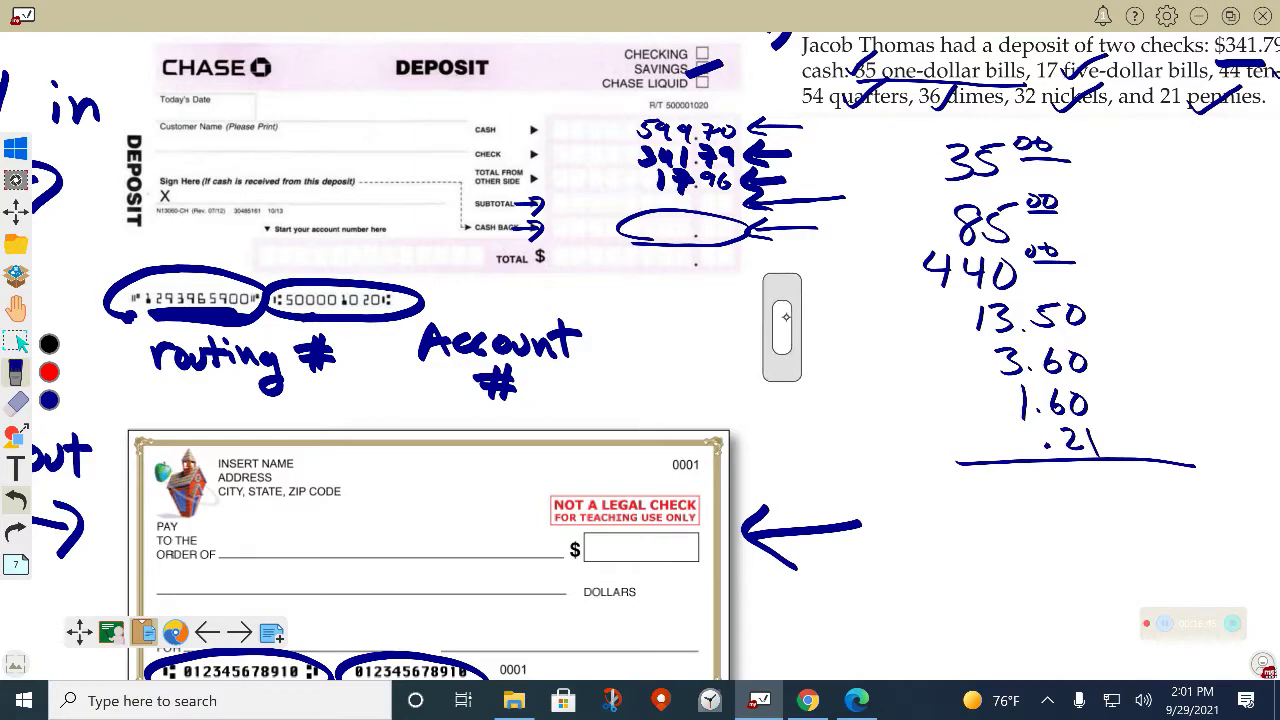
pyautogui.moveTo(815, 252)
pyautogui.mouseDown()
pyautogui.moveTo(558, 245)
pyautogui.moveTo(502, 228)
pyautogui.mouseUp()
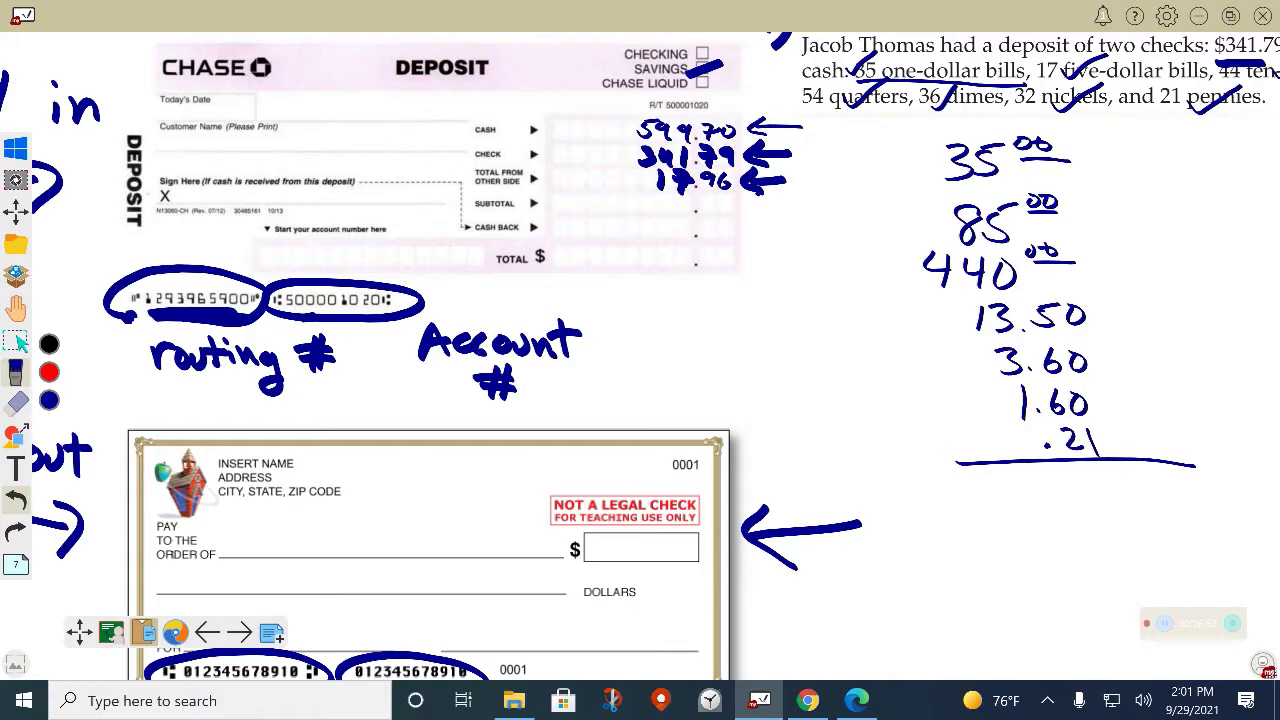
pyautogui.moveTo(796, 207)
pyautogui.mouseDown()
pyautogui.moveTo(744, 206)
pyautogui.moveTo(750, 229)
pyautogui.moveTo(792, 227)
pyautogui.moveTo(777, 251)
pyautogui.mouseUp()
# Open the calculator and compute 599.7 + 341.79 + 17.96 = 959.45
pyautogui.click(16, 244)
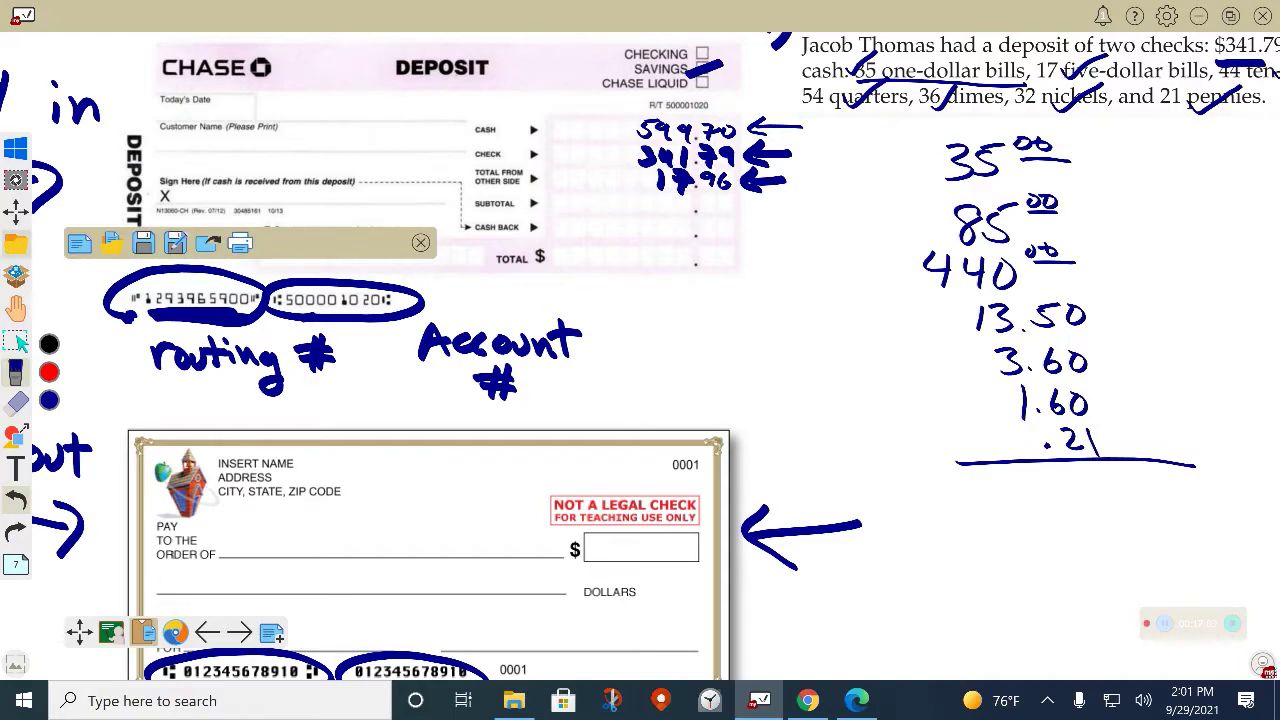
pyautogui.click(111, 243)
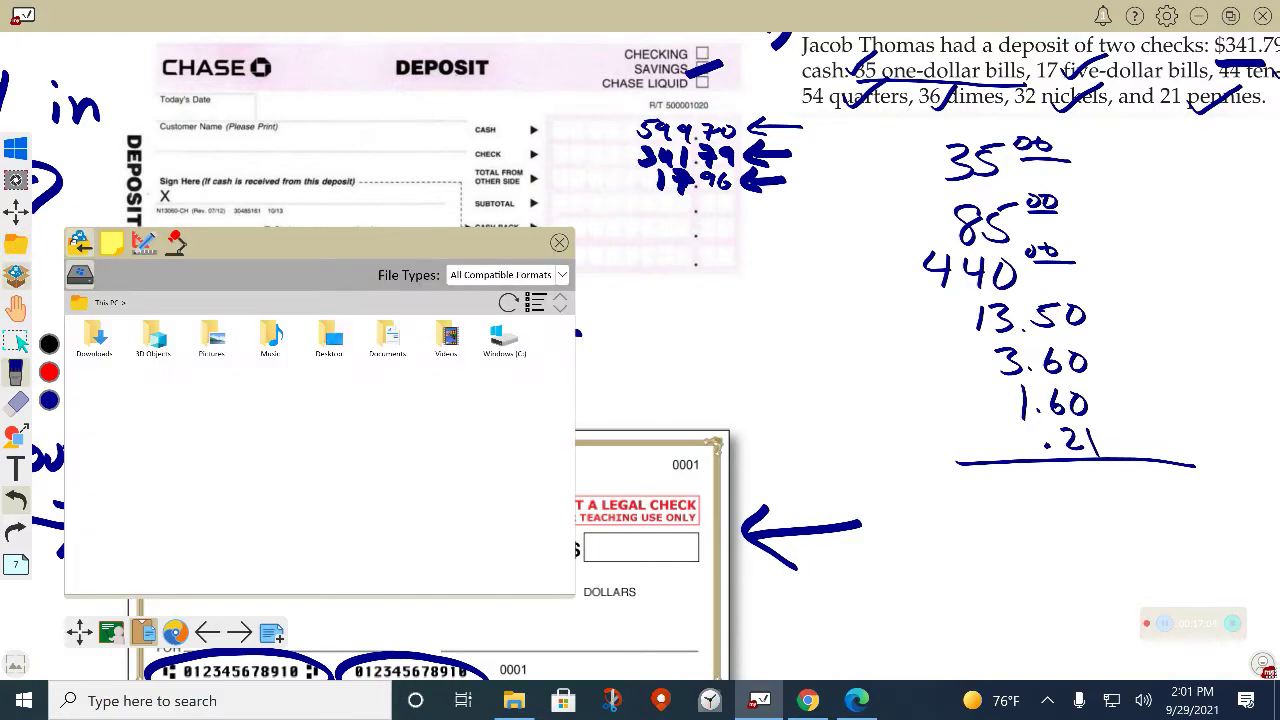
pyautogui.click(143, 243)
pyautogui.click(524, 292)
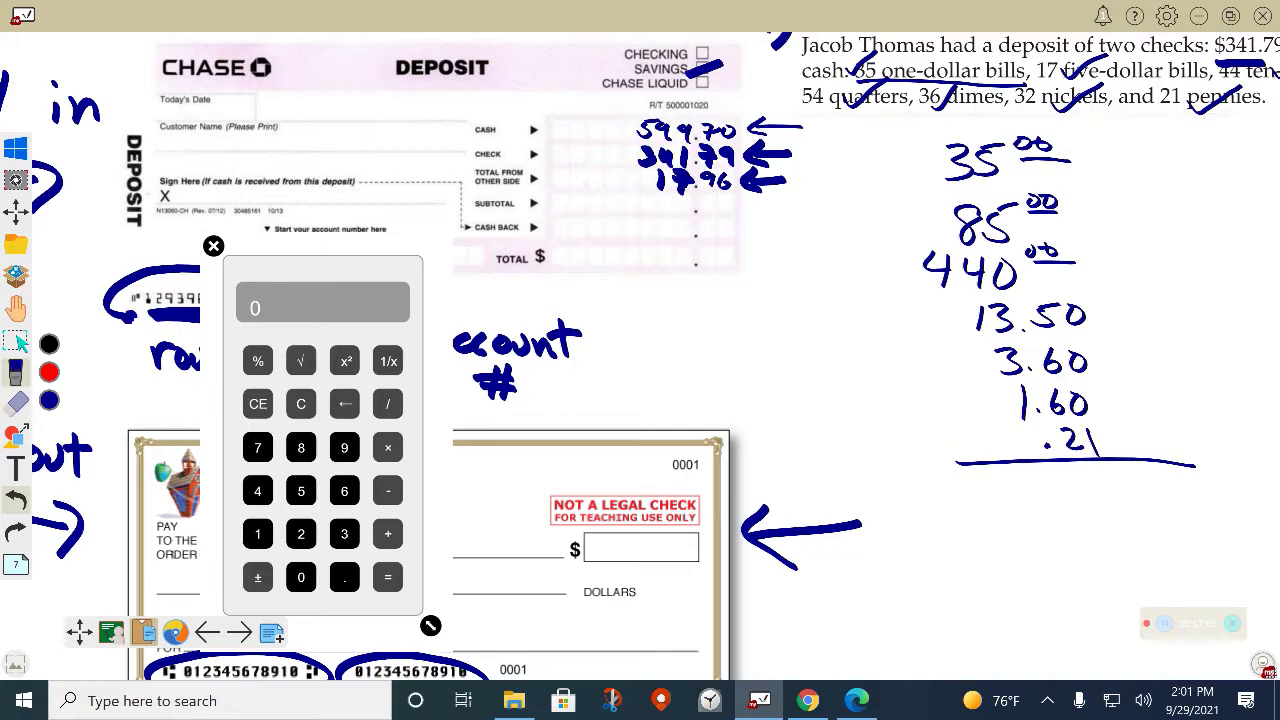
pyautogui.click(301, 490)
pyautogui.click(344, 447)
pyautogui.click(344, 447)
pyautogui.press('7')
pyautogui.press('+')
pyautogui.write('341.79')
pyautogui.press('Return')
pyautogui.write('17.96')
pyautogui.press('Return')
# Close the calculator, write 959.45 beside TOTAL $, and re-centre the deposit slip
pyautogui.click(213, 245)
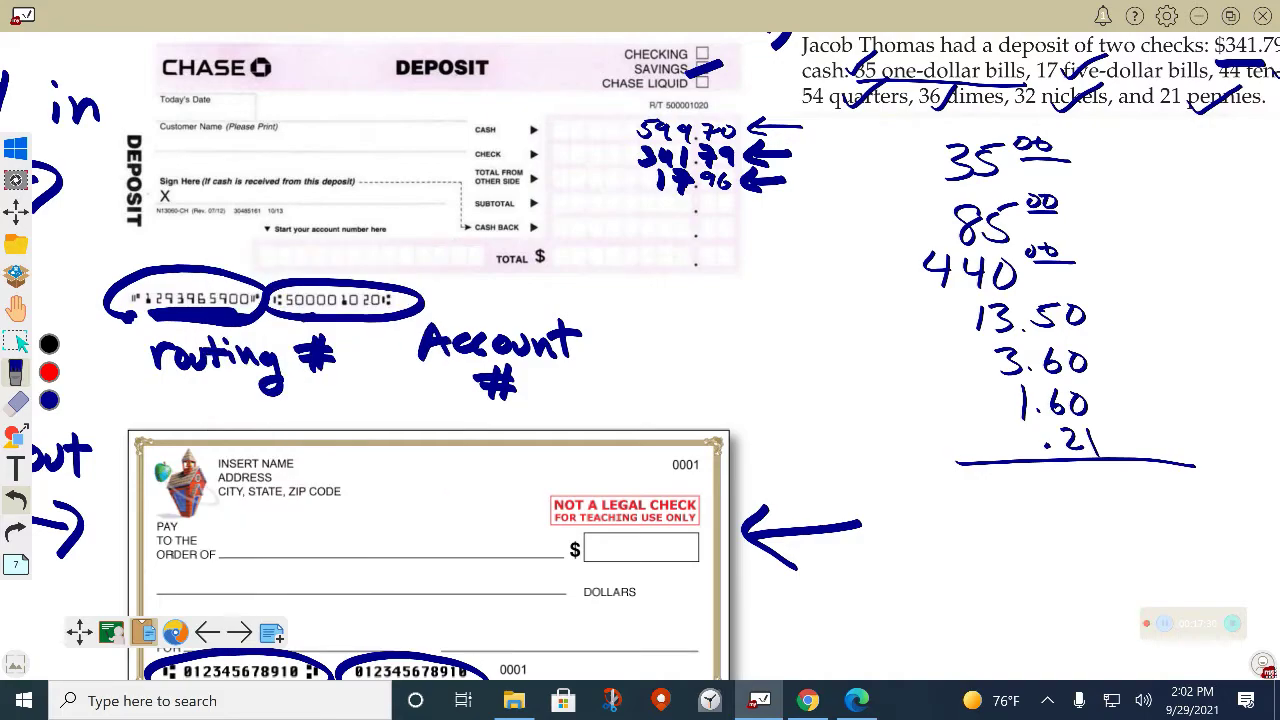
pyautogui.click(15, 372)
pyautogui.moveTo(656, 244)
pyautogui.mouseDown()
pyautogui.moveTo(648, 264)
pyautogui.moveTo(688, 258)
pyautogui.moveTo(684, 270)
pyautogui.moveTo(720, 268)
pyautogui.moveTo(742, 246)
pyautogui.mouseUp()
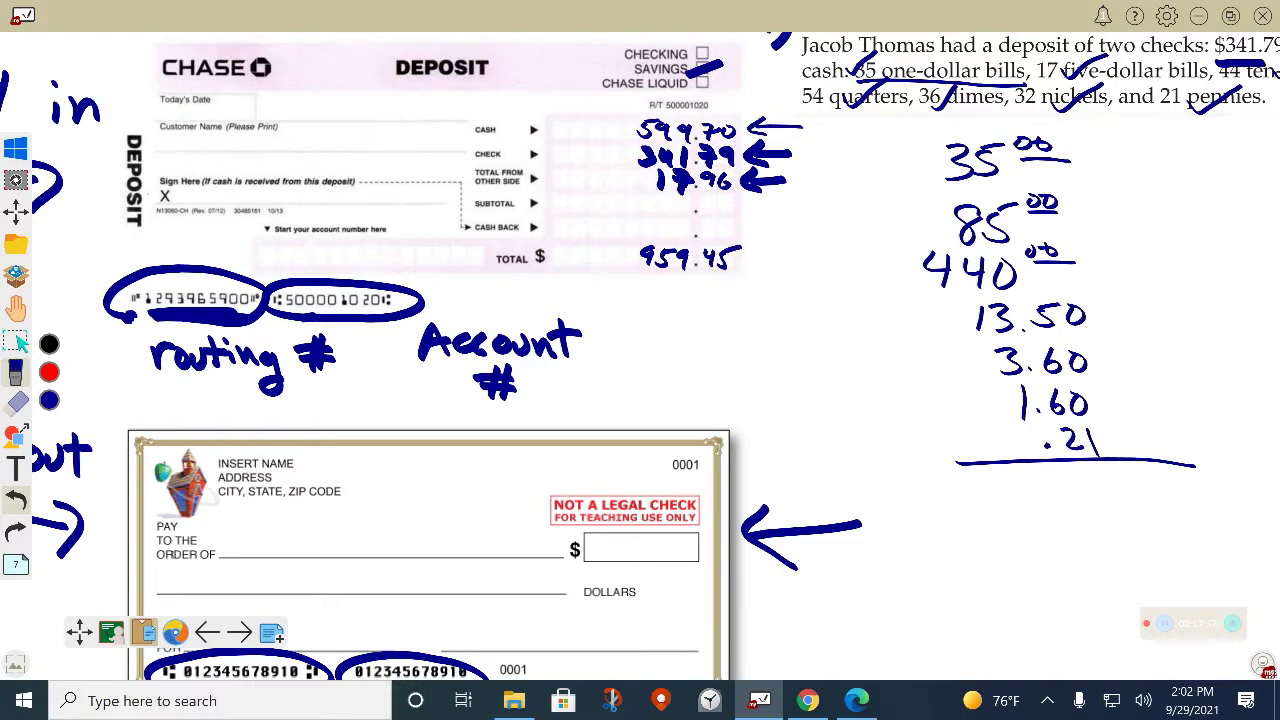
pyautogui.click(15, 310)
pyautogui.moveTo(95, 384); pyautogui.dragTo(233, 423)
pyautogui.click(15, 372)
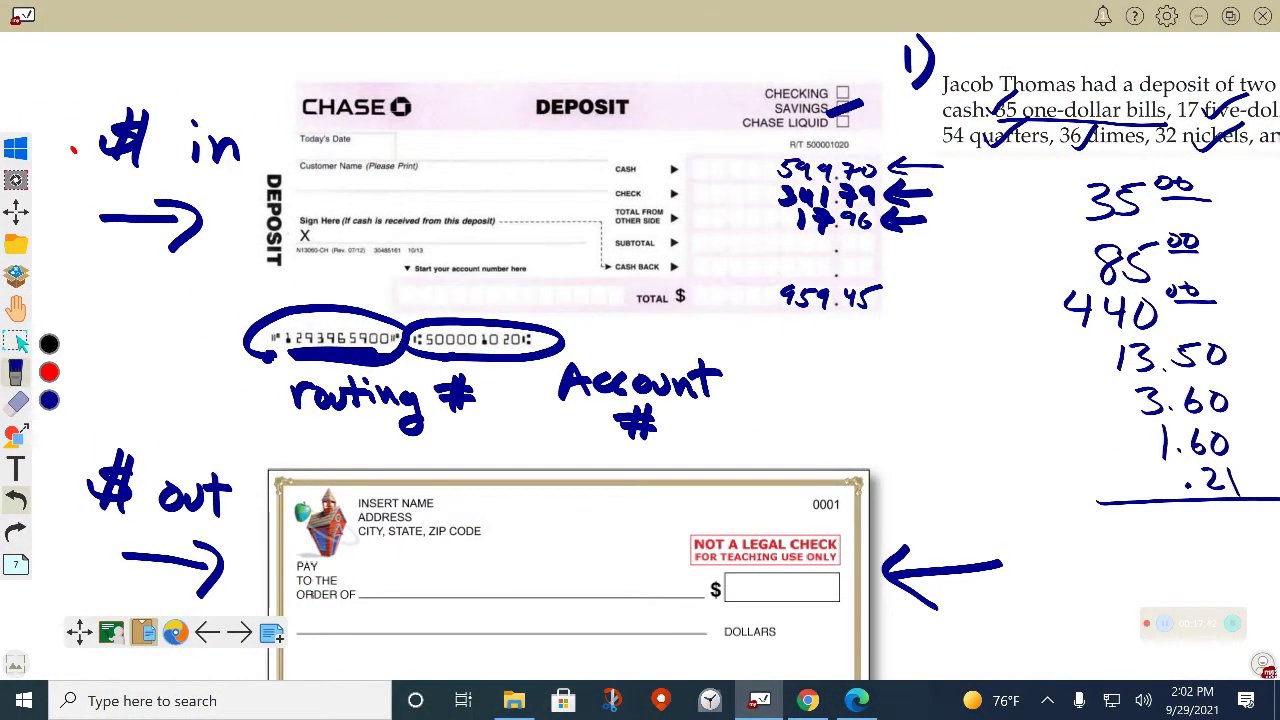
# Write 9/29/21 under Today's Date, print the customer's name, and sign the Sign Here line
pyautogui.moveTo(336, 147); pyautogui.dragTo(341, 167)
pyautogui.moveTo(349, 148)
pyautogui.mouseDown()
pyautogui.moveTo(378, 169)
pyautogui.moveTo(408, 166)
pyautogui.mouseUp()
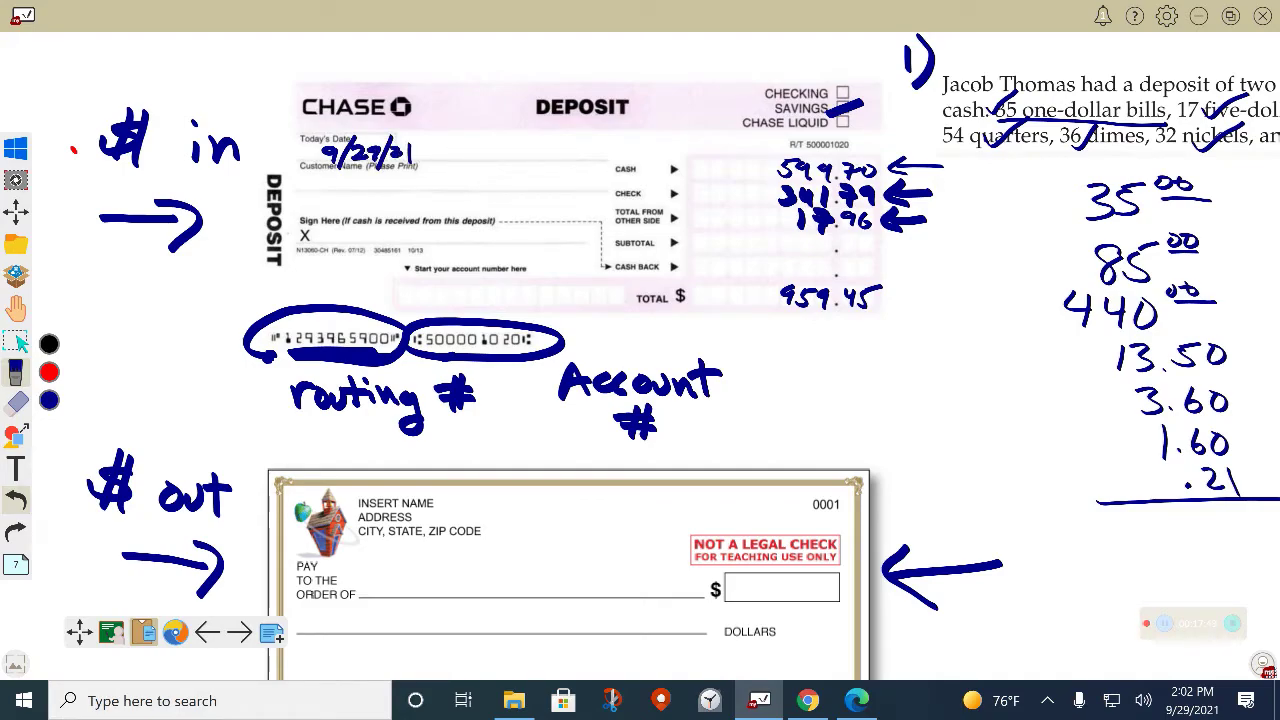
pyautogui.moveTo(326, 172)
pyautogui.mouseDown()
pyautogui.moveTo(318, 195)
pyautogui.moveTo(398, 190)
pyautogui.moveTo(440, 170)
pyautogui.mouseUp()
pyautogui.moveTo(426, 172); pyautogui.dragTo(424, 192)
pyautogui.moveTo(438, 167)
pyautogui.mouseDown()
pyautogui.moveTo(452, 191)
pyautogui.moveTo(535, 186)
pyautogui.mouseUp()
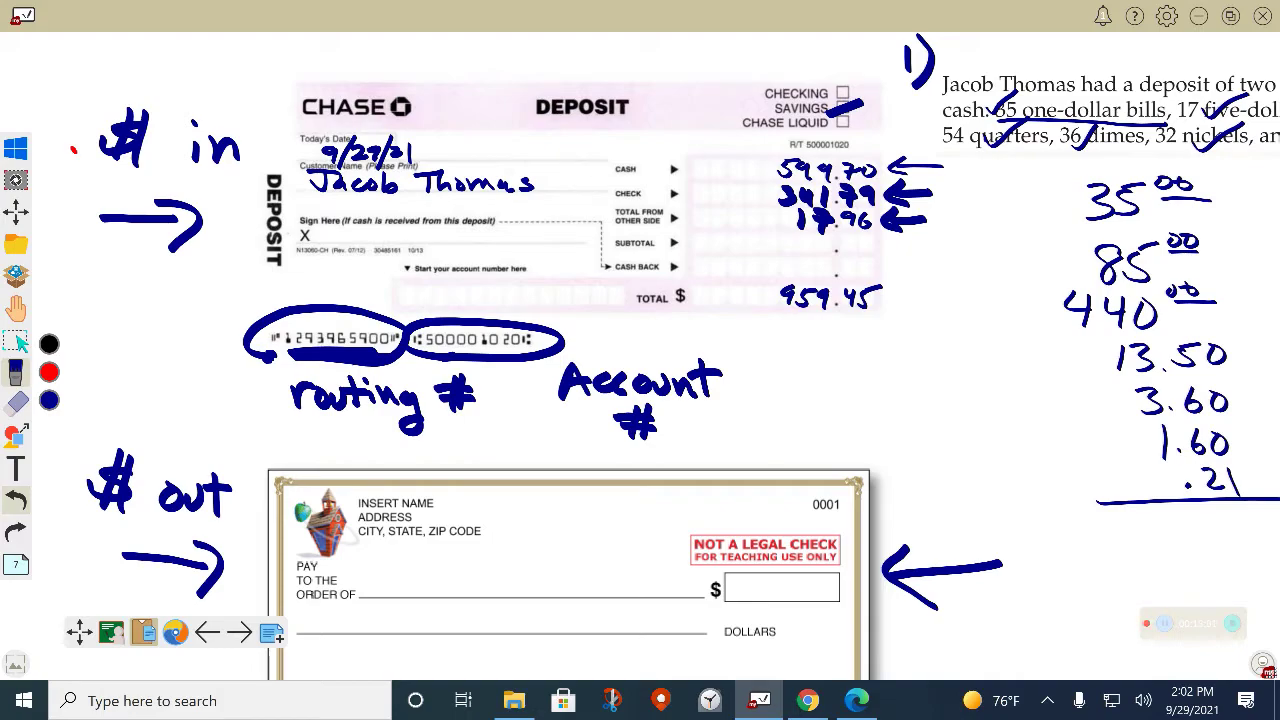
pyautogui.moveTo(336, 226)
pyautogui.mouseDown()
pyautogui.moveTo(346, 252)
pyautogui.moveTo(436, 230)
pyautogui.moveTo(576, 234)
pyautogui.mouseUp()
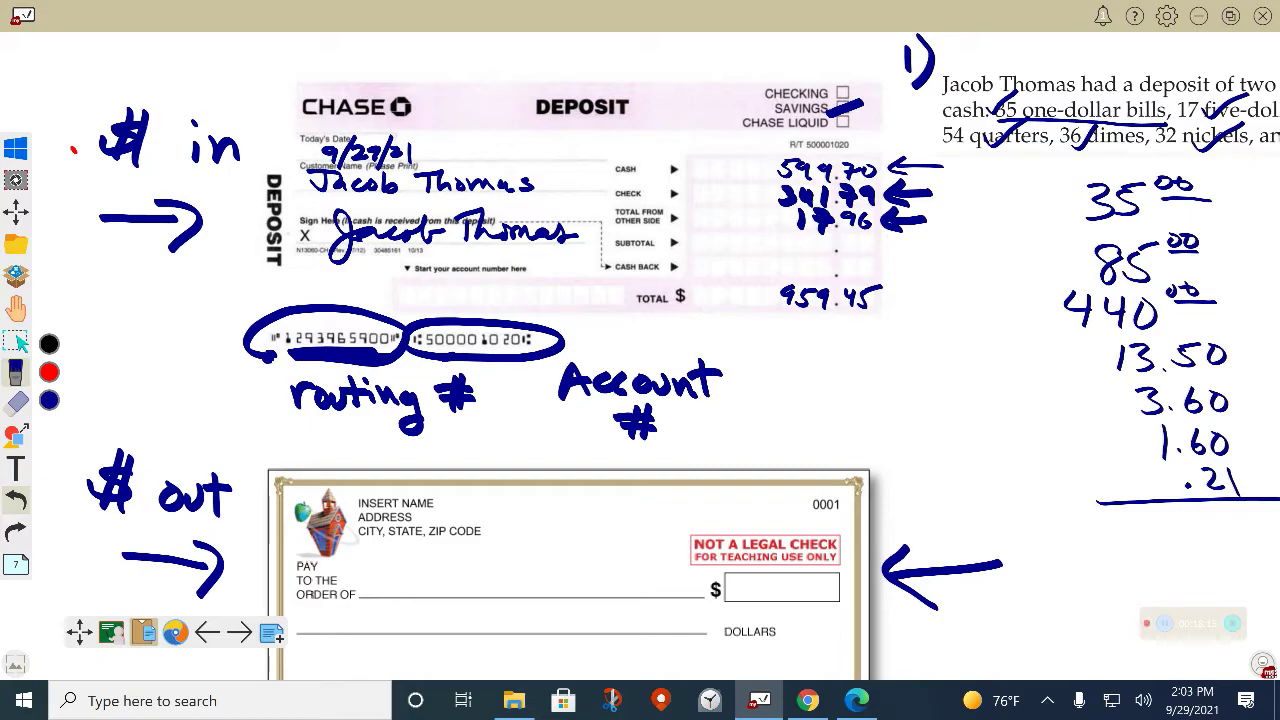
# Erase the old ovals and arrow around routing and account numbers, then circle just the account number
pyautogui.moveTo(392, 310)
pyautogui.mouseDown()
pyautogui.moveTo(632, 308)
pyautogui.moveTo(596, 271)
pyautogui.moveTo(468, 266)
pyautogui.moveTo(368, 280)
pyautogui.moveTo(398, 312)
pyautogui.mouseUp()
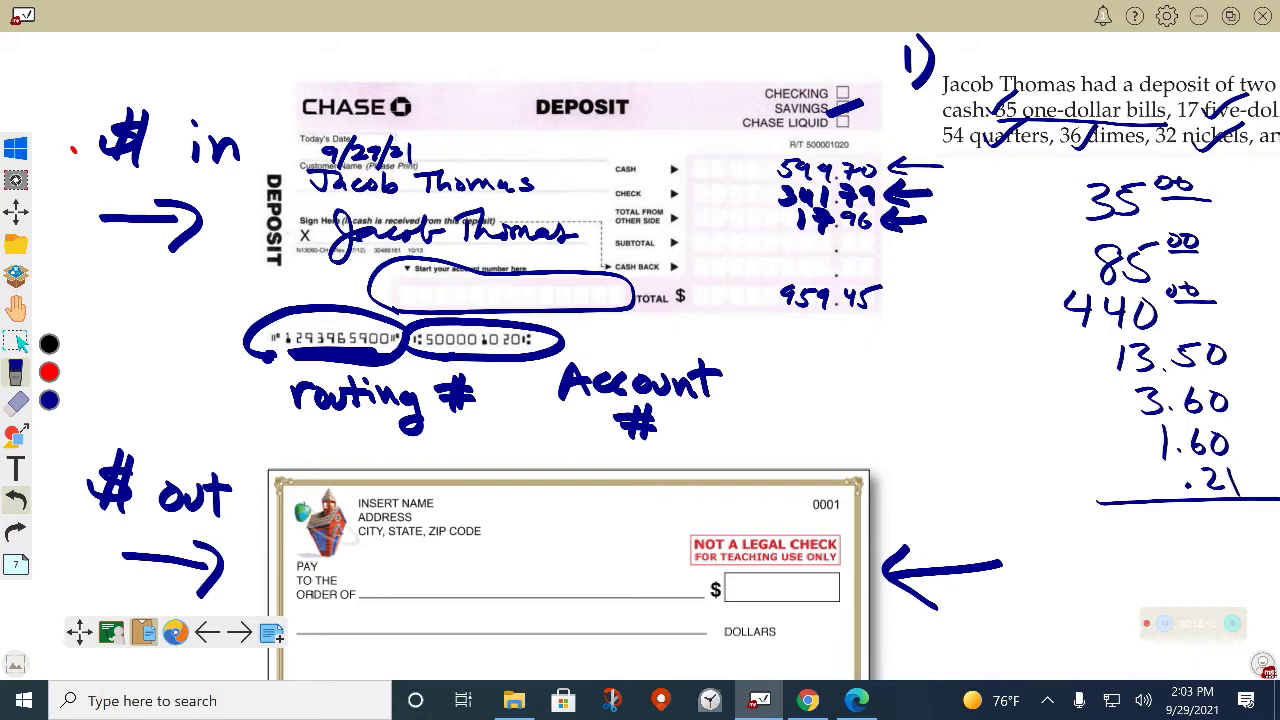
pyautogui.moveTo(218, 273)
pyautogui.mouseDown()
pyautogui.moveTo(360, 278)
pyautogui.moveTo(345, 292)
pyautogui.mouseUp()
pyautogui.moveTo(420, 310)
pyautogui.mouseDown()
pyautogui.moveTo(625, 292)
pyautogui.moveTo(415, 308)
pyautogui.mouseUp()
pyautogui.moveTo(200, 322)
pyautogui.mouseDown()
pyautogui.moveTo(622, 290)
pyautogui.moveTo(437, 328)
pyautogui.moveTo(306, 386)
pyautogui.mouseUp()
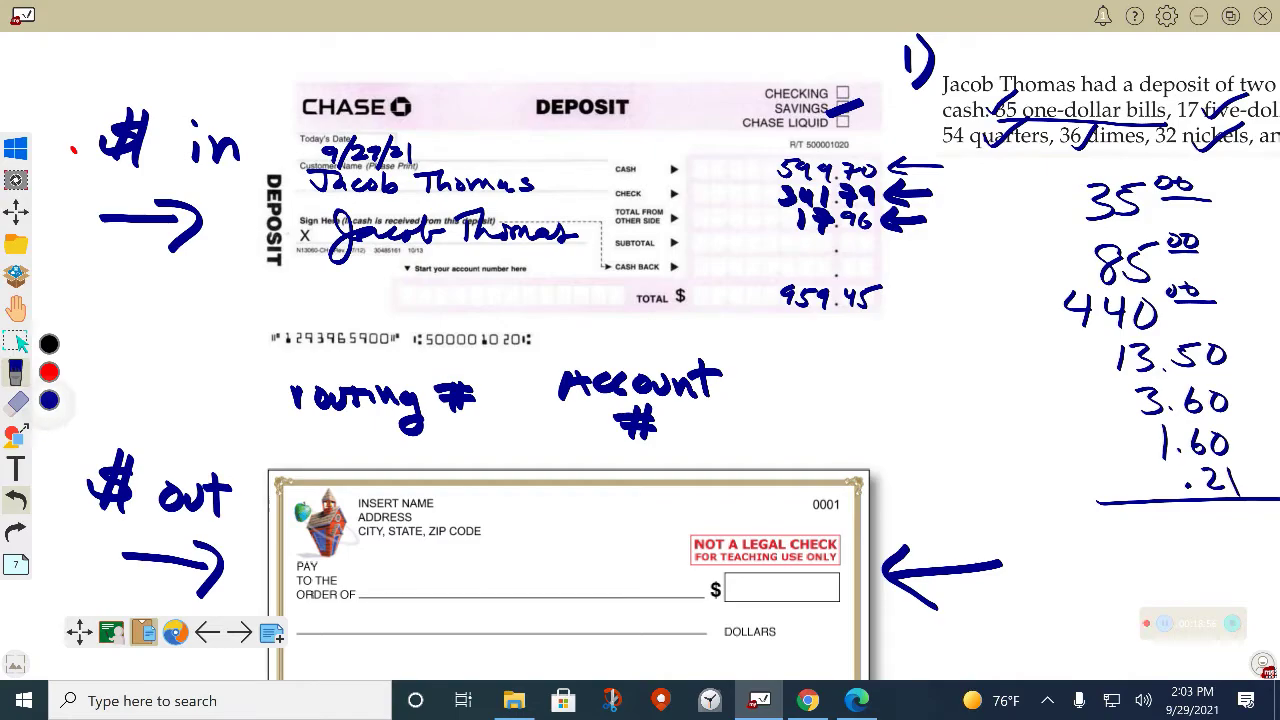
pyautogui.moveTo(412, 357)
pyautogui.mouseDown()
pyautogui.moveTo(466, 318)
pyautogui.moveTo(415, 360)
pyautogui.mouseUp()
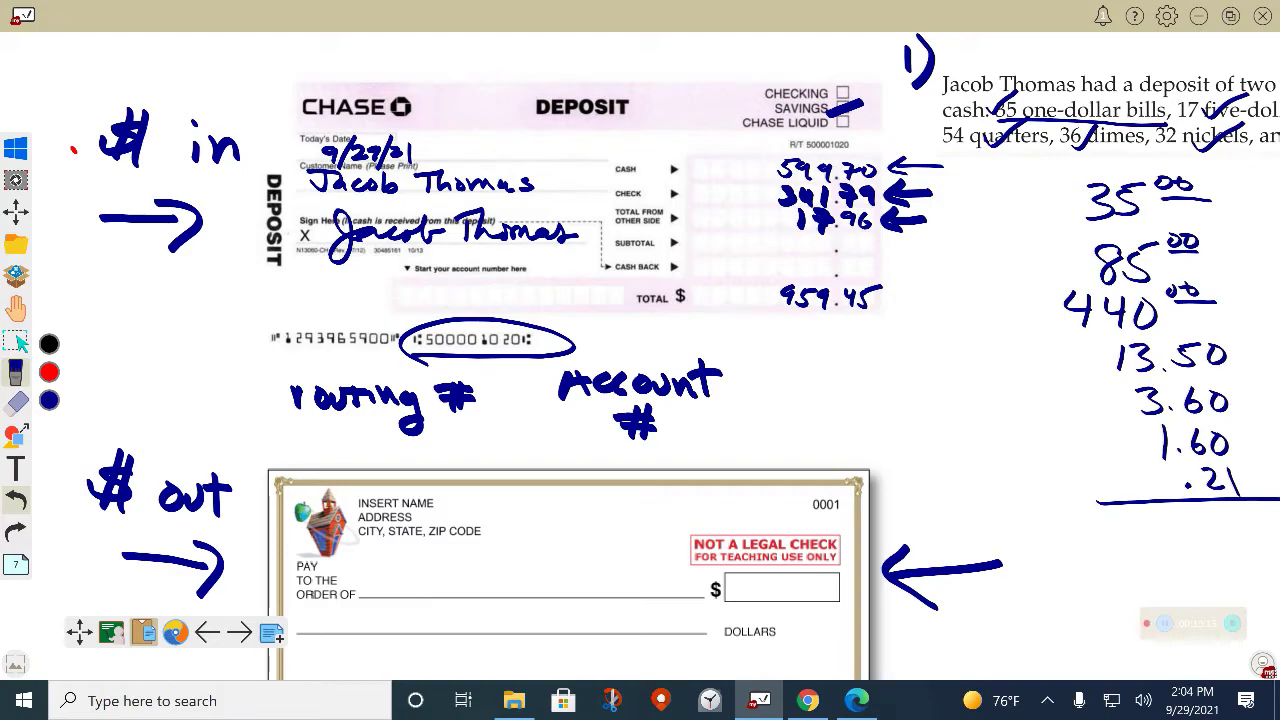
# Pan up to the blank practice check and erase the routing and account notes on it
pyautogui.click(16, 309)
pyautogui.moveTo(167, 381); pyautogui.dragTo(114, 194)
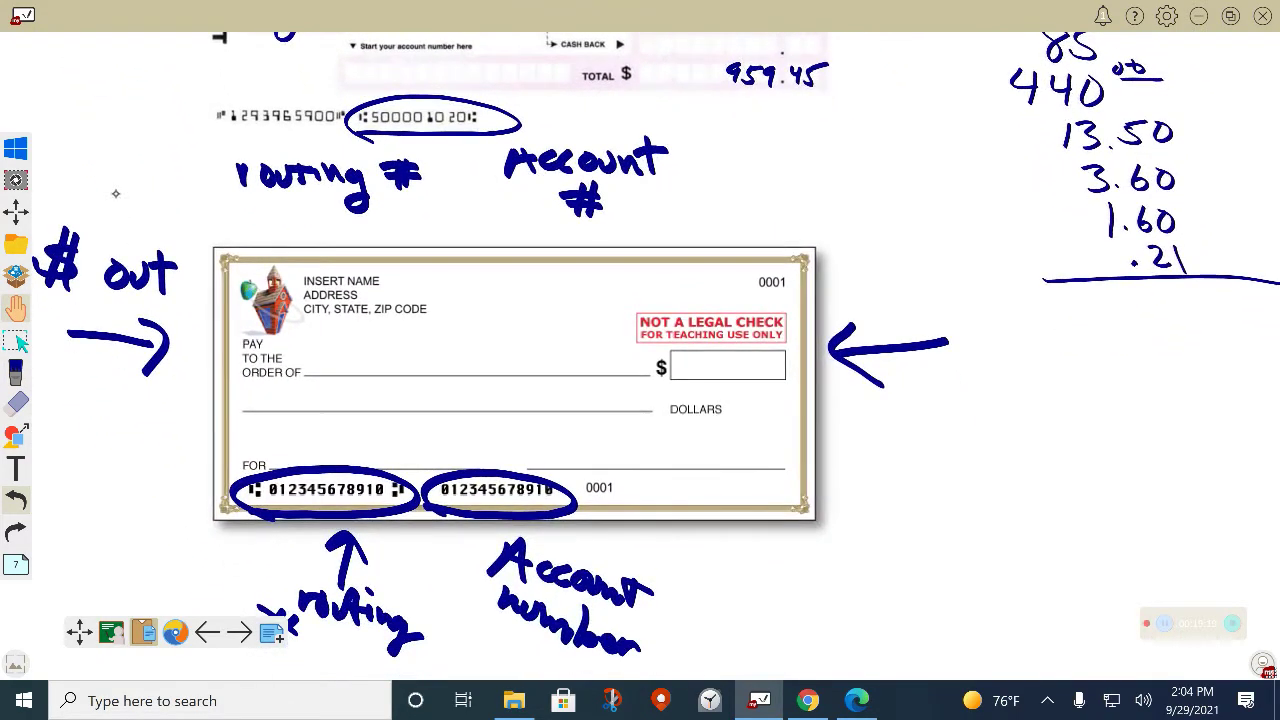
pyautogui.moveTo(117, 432); pyautogui.dragTo(57, 253)
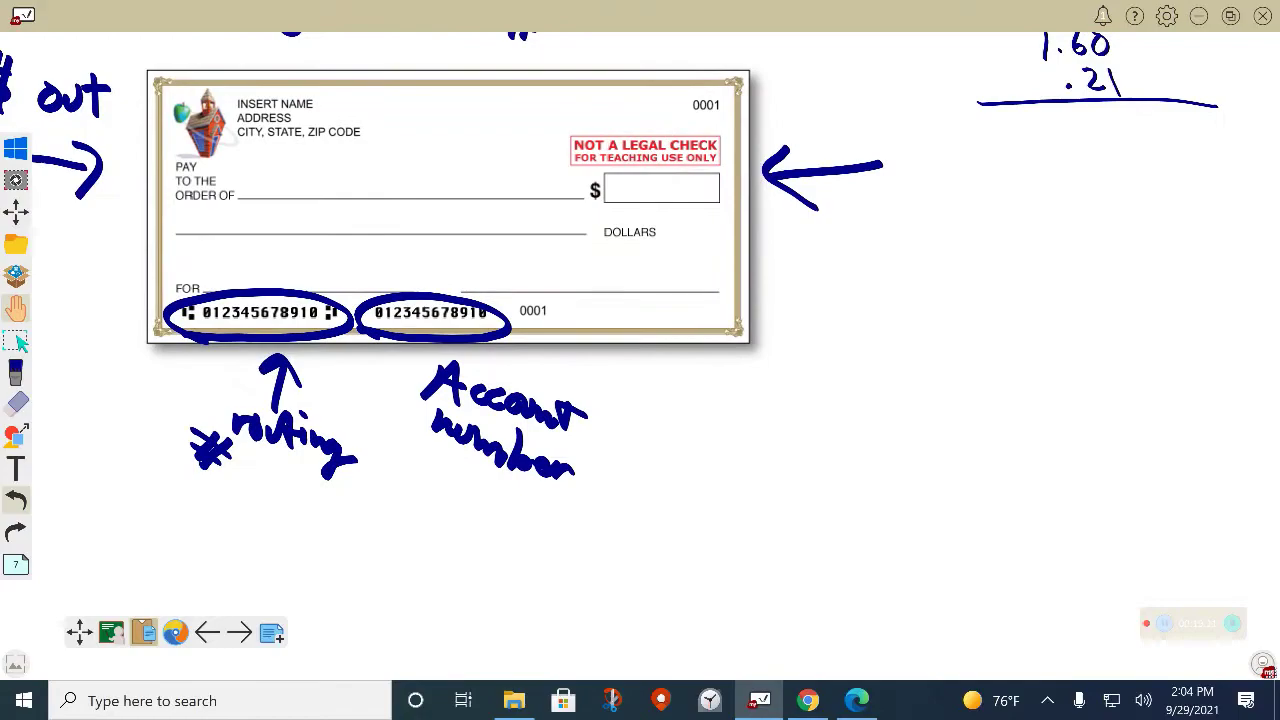
pyautogui.click(18, 402)
pyautogui.moveTo(195, 455)
pyautogui.mouseDown()
pyautogui.moveTo(249, 457)
pyautogui.moveTo(242, 398)
pyautogui.moveTo(263, 323)
pyautogui.moveTo(600, 386)
pyautogui.moveTo(429, 434)
pyautogui.moveTo(502, 387)
pyautogui.moveTo(200, 357)
pyautogui.moveTo(120, 177)
pyautogui.moveTo(206, 251)
pyautogui.moveTo(849, 187)
pyautogui.moveTo(800, 334)
pyautogui.moveTo(615, 356)
pyautogui.mouseUp()
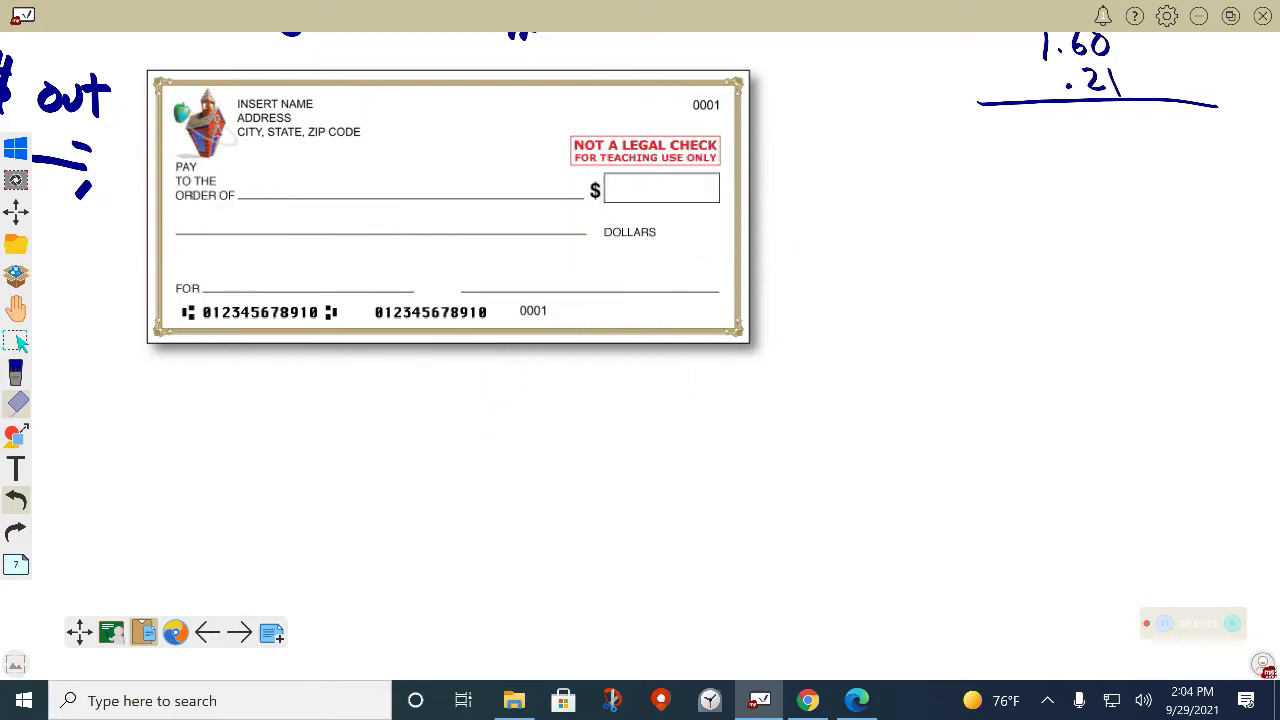
pyautogui.click(16, 309)
pyautogui.moveTo(124, 447); pyautogui.dragTo(64, 458)
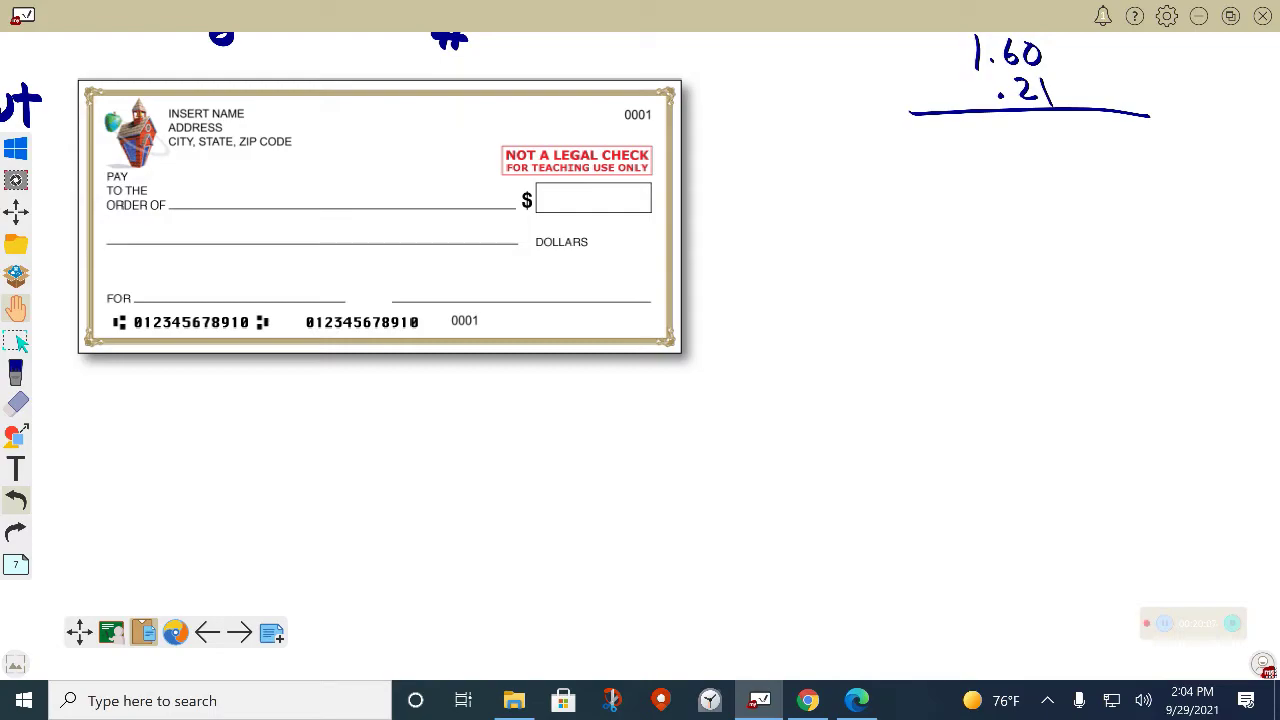
pyautogui.click(15, 372)
# Draw and erase a test arrow, then write $121.73 below the subtraction in blue
pyautogui.moveTo(64, 228)
pyautogui.mouseDown()
pyautogui.moveTo(122, 229)
pyautogui.moveTo(107, 240)
pyautogui.mouseUp()
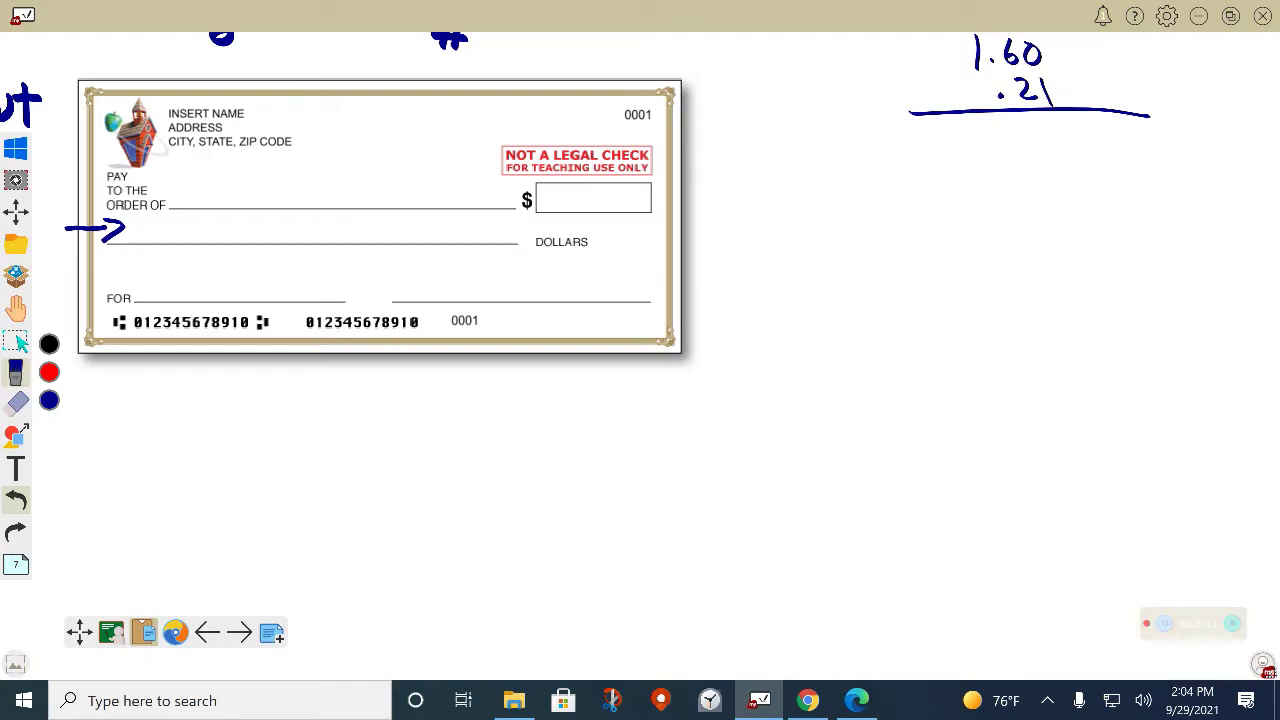
pyautogui.moveTo(117, 232); pyautogui.dragTo(120, 312)
pyautogui.moveTo(866, 212)
pyautogui.mouseDown()
pyautogui.moveTo(866, 268)
pyautogui.moveTo(934, 262)
pyautogui.mouseUp()
pyautogui.moveTo(953, 210); pyautogui.dragTo(955, 258)
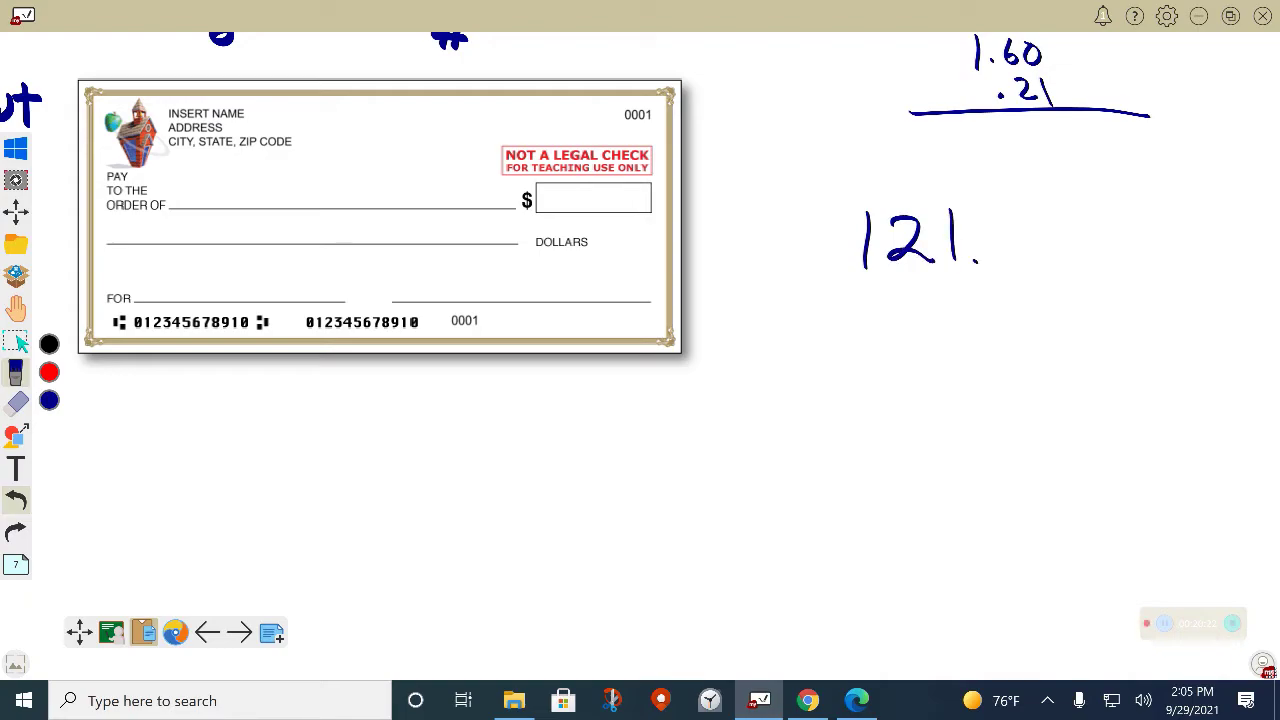
pyautogui.moveTo(1006, 218)
pyautogui.mouseDown()
pyautogui.moveTo(1016, 264)
pyautogui.moveTo(1058, 232)
pyautogui.mouseUp()
pyautogui.moveTo(1056, 220)
pyautogui.mouseDown()
pyautogui.moveTo(1100, 240)
pyautogui.moveTo(1054, 262)
pyautogui.mouseUp()
pyautogui.moveTo(846, 166)
pyautogui.mouseDown()
pyautogui.moveTo(797, 185)
pyautogui.moveTo(808, 192)
pyautogui.mouseUp()
pyautogui.moveTo(843, 169); pyautogui.dragTo(816, 206)
# Box the $121.73 amount and write Mr. on the check's pay-to line
pyautogui.moveTo(766, 150)
pyautogui.mouseDown()
pyautogui.moveTo(803, 302)
pyautogui.moveTo(1137, 171)
pyautogui.moveTo(760, 146)
pyautogui.mouseUp()
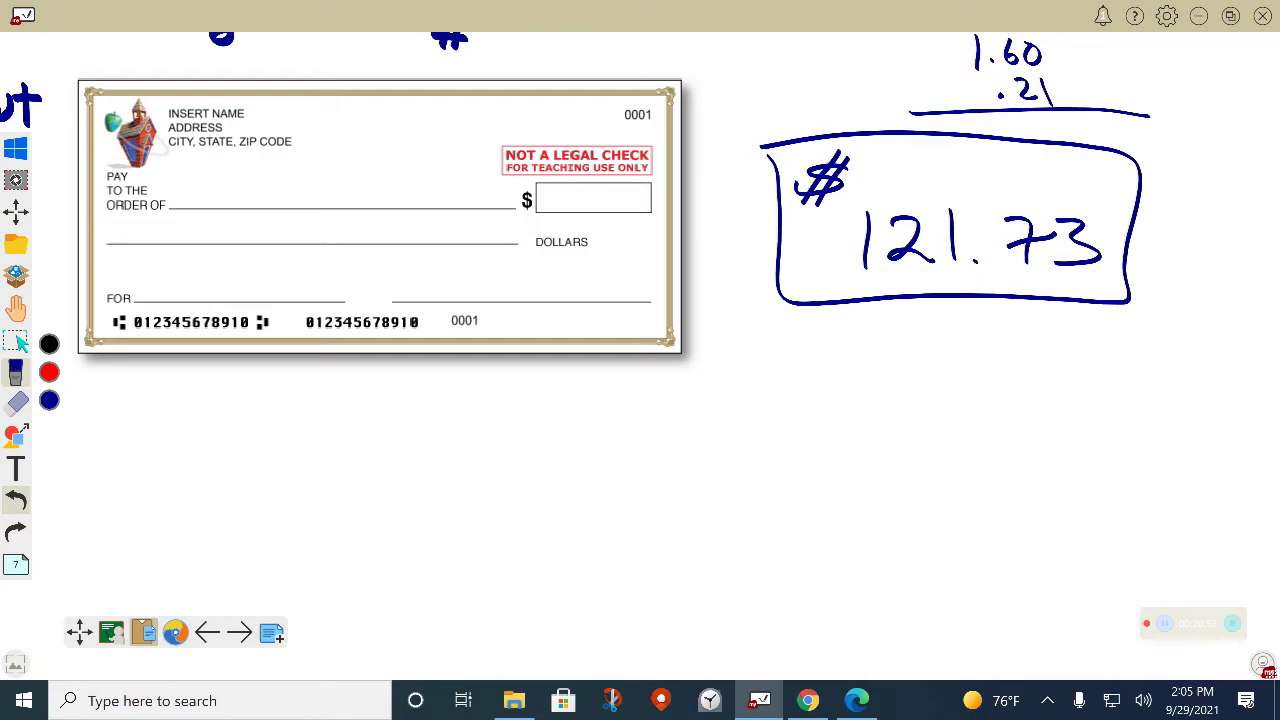
pyautogui.moveTo(180, 178)
pyautogui.mouseDown()
pyautogui.moveTo(212, 175)
pyautogui.moveTo(226, 198)
pyautogui.moveTo(284, 173)
pyautogui.moveTo(298, 198)
pyautogui.moveTo(340, 202)
pyautogui.moveTo(322, 208)
pyautogui.moveTo(397, 198)
pyautogui.mouseUp()
pyautogui.click(243, 199)
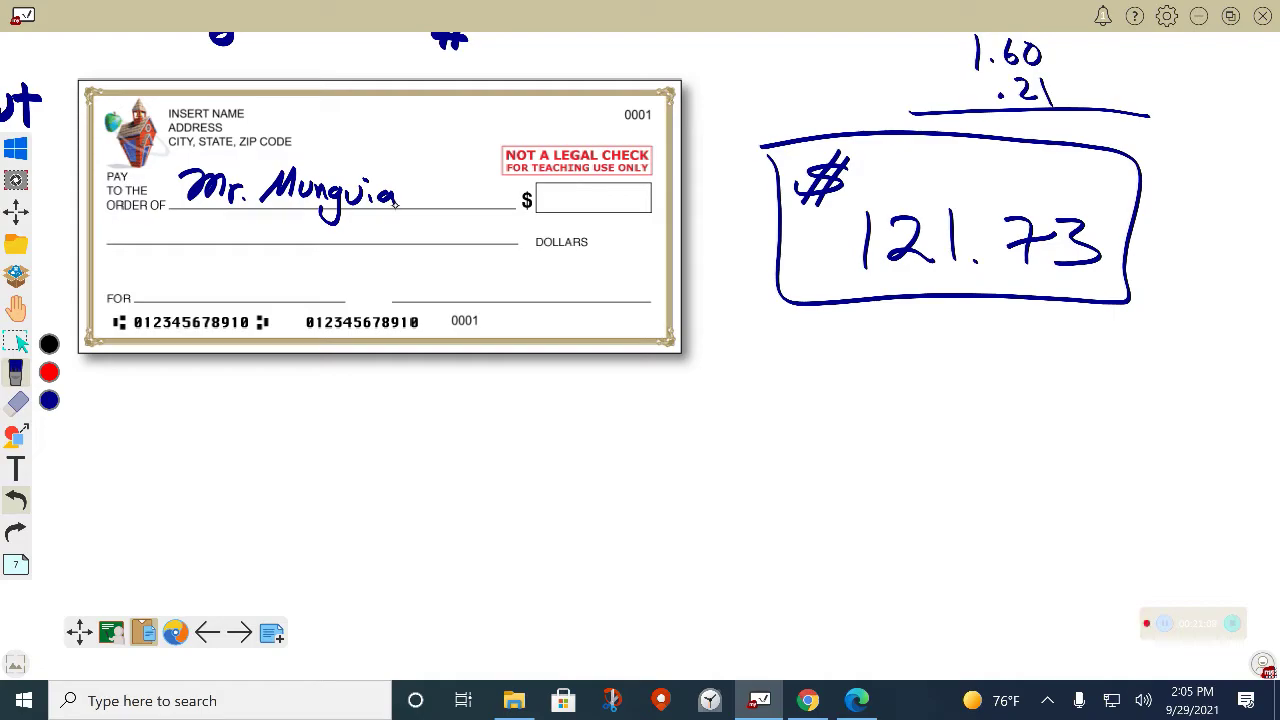
# Write 121.73 in the check's $ amount box and 'Good Grade' on the memo line
pyautogui.moveTo(551, 188)
pyautogui.mouseDown()
pyautogui.moveTo(547, 211)
pyautogui.moveTo(639, 199)
pyautogui.moveTo(629, 212)
pyautogui.mouseUp()
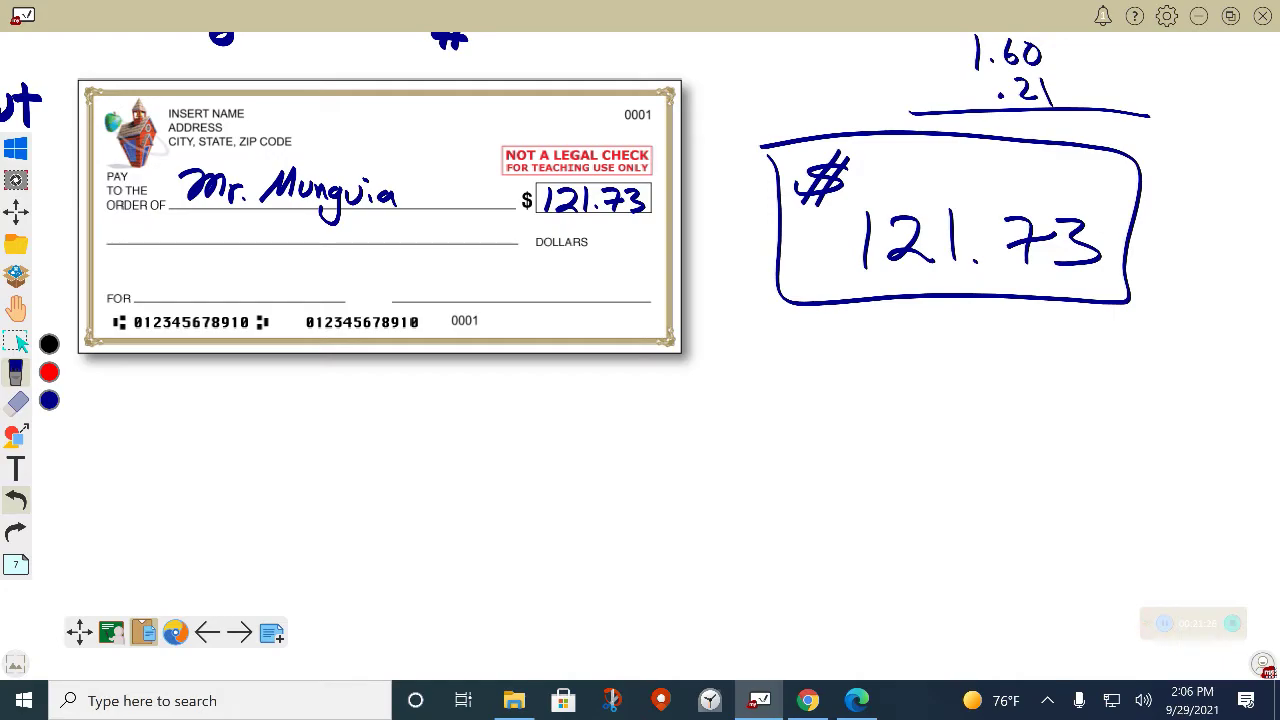
pyautogui.moveTo(186, 280)
pyautogui.mouseDown()
pyautogui.moveTo(190, 300)
pyautogui.moveTo(226, 296)
pyautogui.moveTo(232, 276)
pyautogui.moveTo(270, 292)
pyautogui.moveTo(290, 284)
pyautogui.moveTo(294, 300)
pyautogui.moveTo(308, 270)
pyautogui.moveTo(332, 300)
pyautogui.mouseUp()
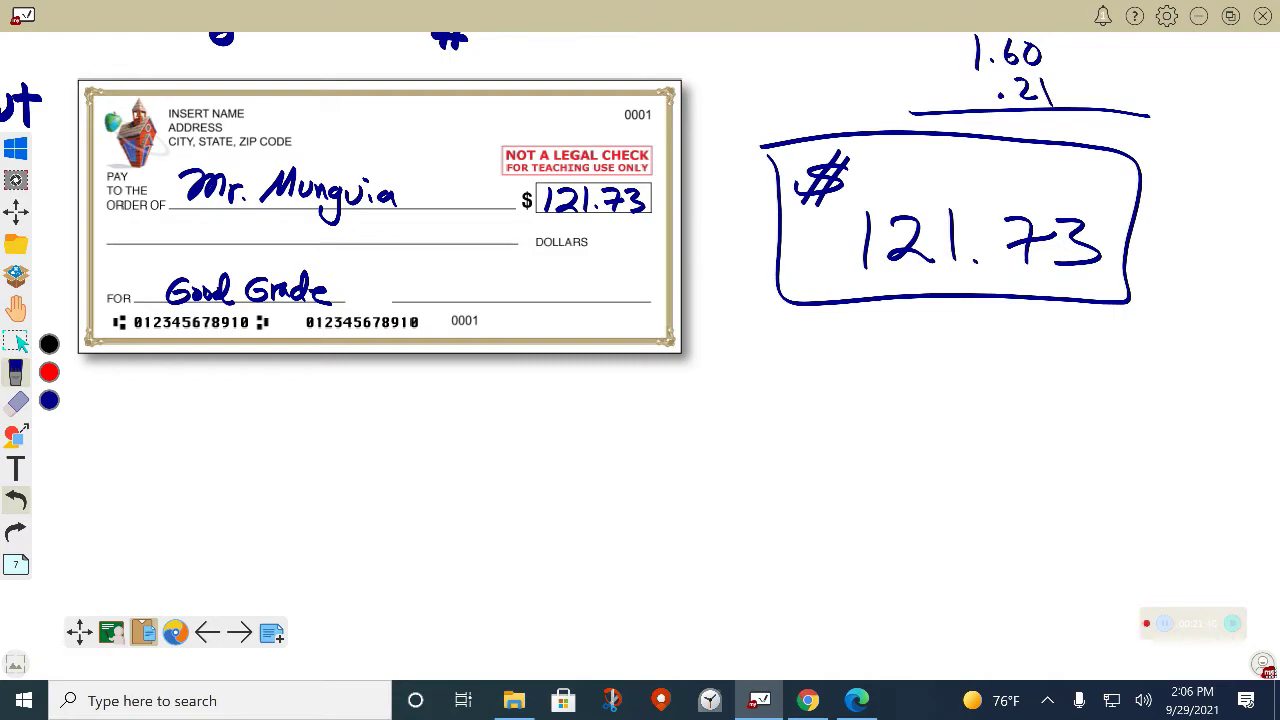
# Circle and erase the signature line, then draw arrows at the DOLLARS line and under the boxed $121.73
pyautogui.moveTo(512, 332)
pyautogui.mouseDown()
pyautogui.moveTo(535, 333)
pyautogui.moveTo(505, 243)
pyautogui.moveTo(505, 338)
pyautogui.mouseUp()
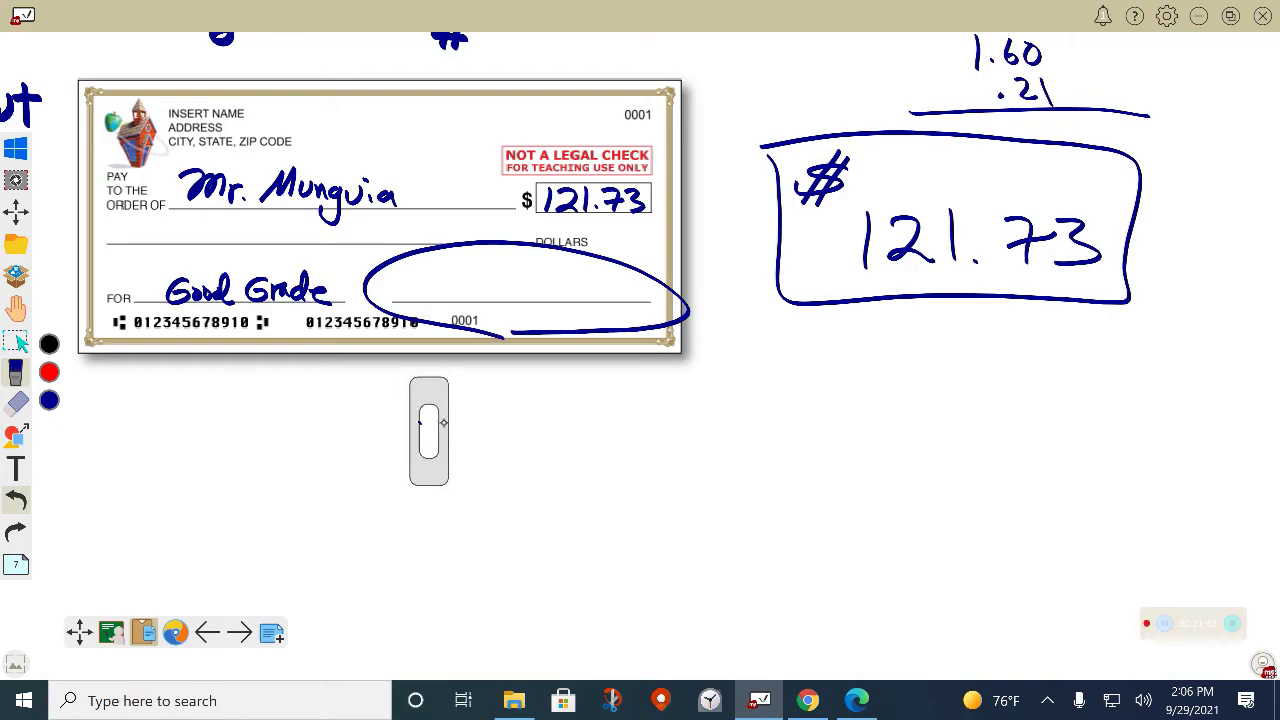
pyautogui.moveTo(577, 372)
pyautogui.mouseDown()
pyautogui.moveTo(646, 300)
pyautogui.moveTo(403, 308)
pyautogui.moveTo(391, 290)
pyautogui.moveTo(603, 290)
pyautogui.mouseUp()
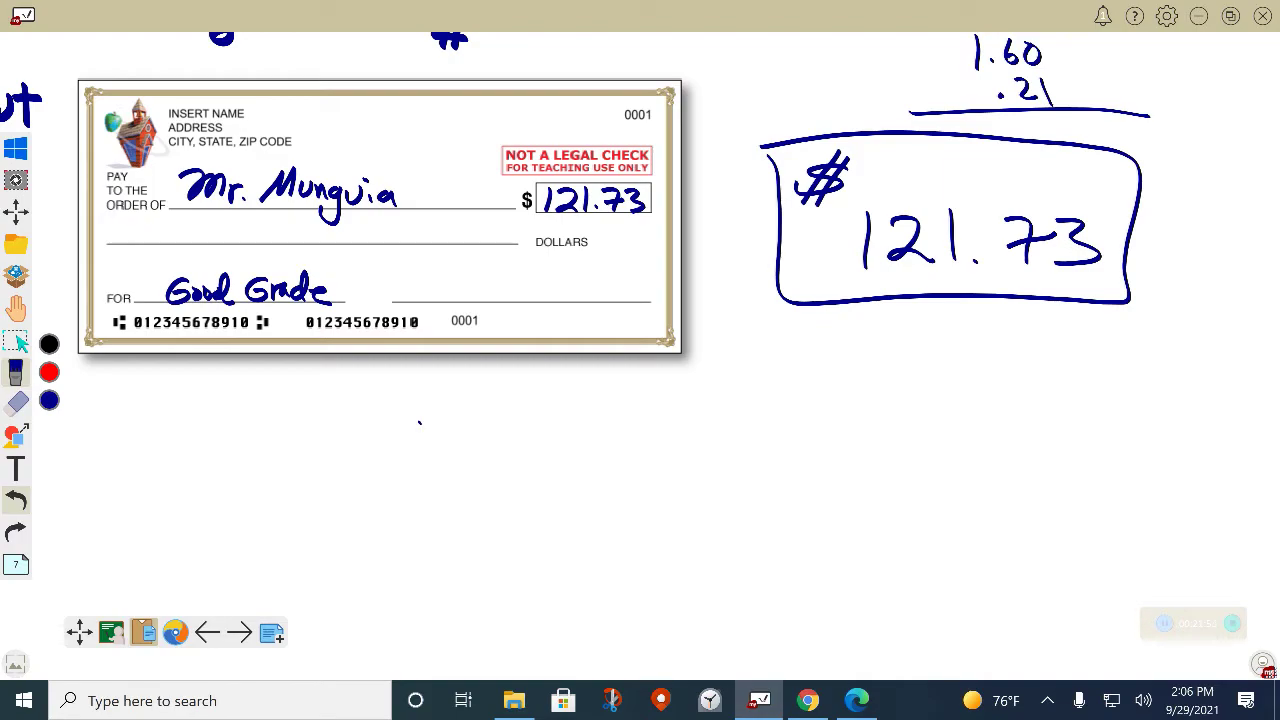
pyautogui.moveTo(57, 228); pyautogui.dragTo(96, 228)
pyautogui.moveTo(84, 219)
pyautogui.mouseDown()
pyautogui.moveTo(97, 229)
pyautogui.moveTo(84, 241)
pyautogui.mouseUp()
pyautogui.moveTo(896, 422); pyautogui.dragTo(908, 300)
pyautogui.moveTo(878, 314)
pyautogui.mouseDown()
pyautogui.moveTo(908, 298)
pyautogui.moveTo(932, 322)
pyautogui.mouseUp()
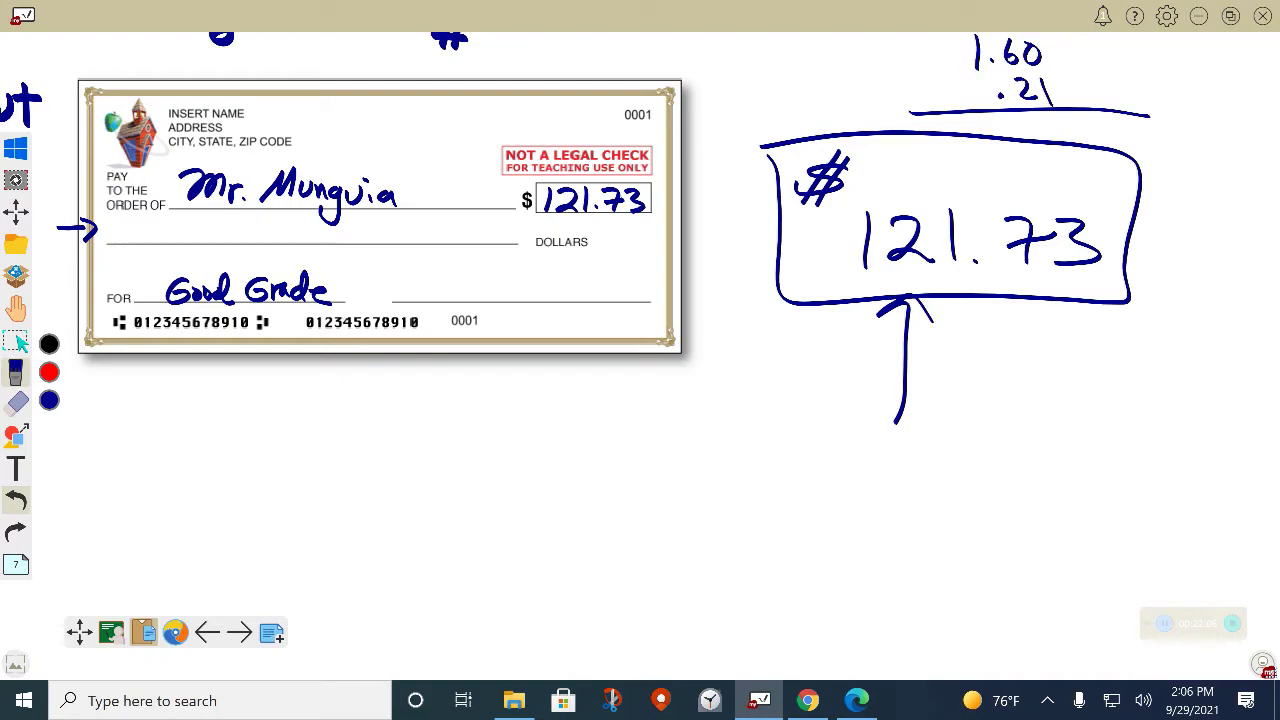
# Write 'One hundred twenty-one and 73/100' on the DOLLARS line, mark the 2 and 1, and sign
pyautogui.moveTo(122, 218)
pyautogui.mouseDown()
pyautogui.moveTo(110, 230)
pyautogui.moveTo(124, 220)
pyautogui.moveTo(140, 240)
pyautogui.moveTo(198, 230)
pyautogui.moveTo(222, 242)
pyautogui.moveTo(262, 216)
pyautogui.mouseUp()
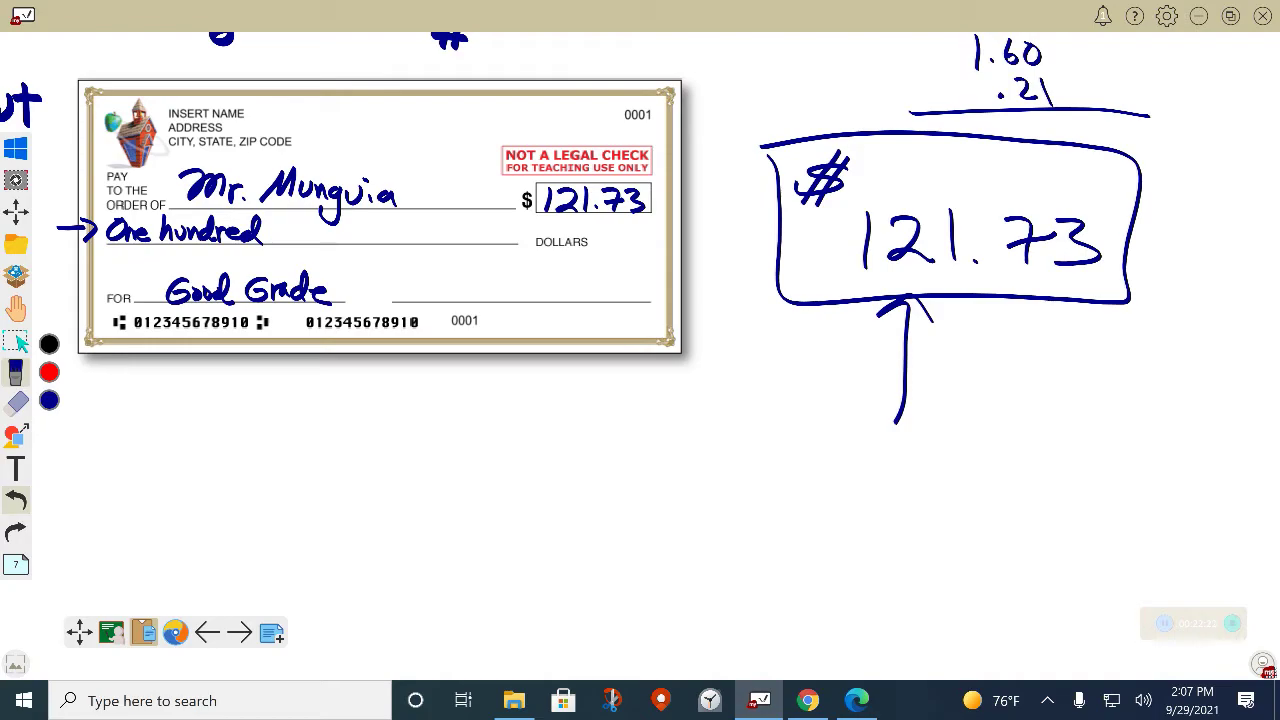
pyautogui.moveTo(903, 145)
pyautogui.mouseDown()
pyautogui.moveTo(903, 196)
pyautogui.moveTo(930, 172)
pyautogui.moveTo(956, 194)
pyautogui.mouseUp()
pyautogui.moveTo(945, 177)
pyautogui.mouseDown()
pyautogui.moveTo(958, 196)
pyautogui.moveTo(973, 176)
pyautogui.mouseUp()
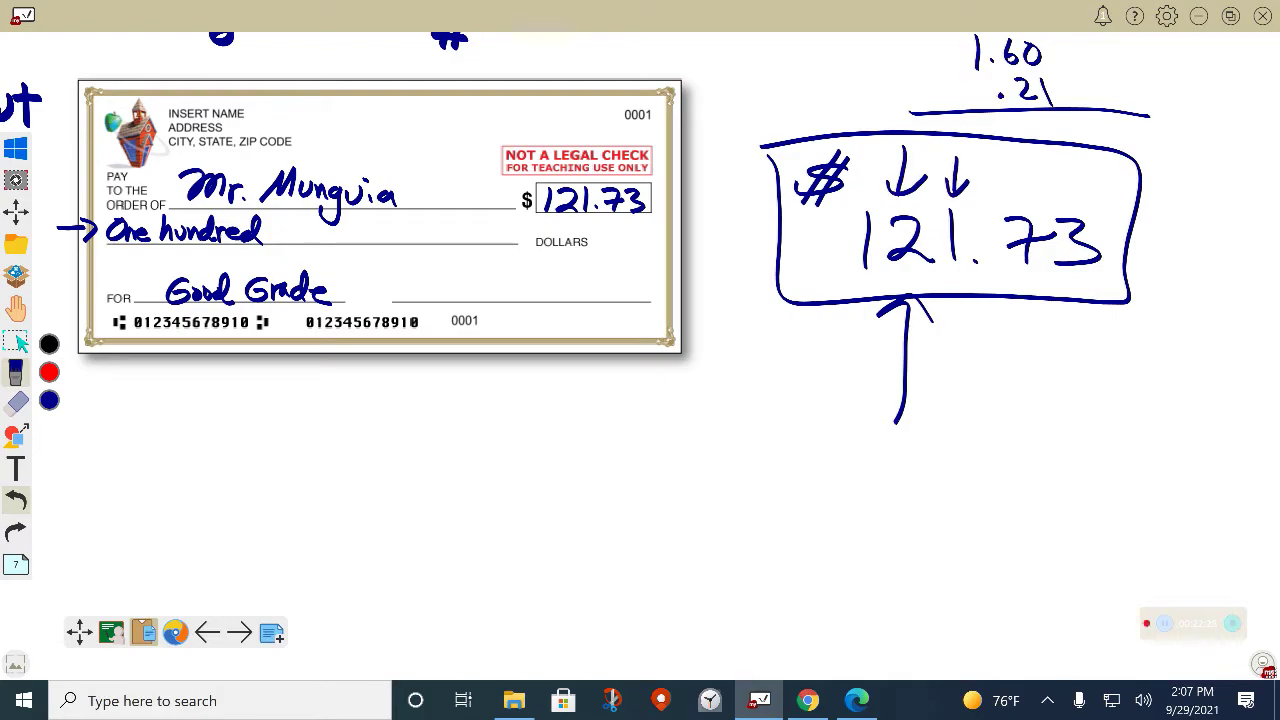
pyautogui.moveTo(280, 226)
pyautogui.mouseDown()
pyautogui.moveTo(290, 240)
pyautogui.moveTo(366, 234)
pyautogui.moveTo(380, 258)
pyautogui.moveTo(304, 227)
pyautogui.moveTo(438, 237)
pyautogui.mouseUp()
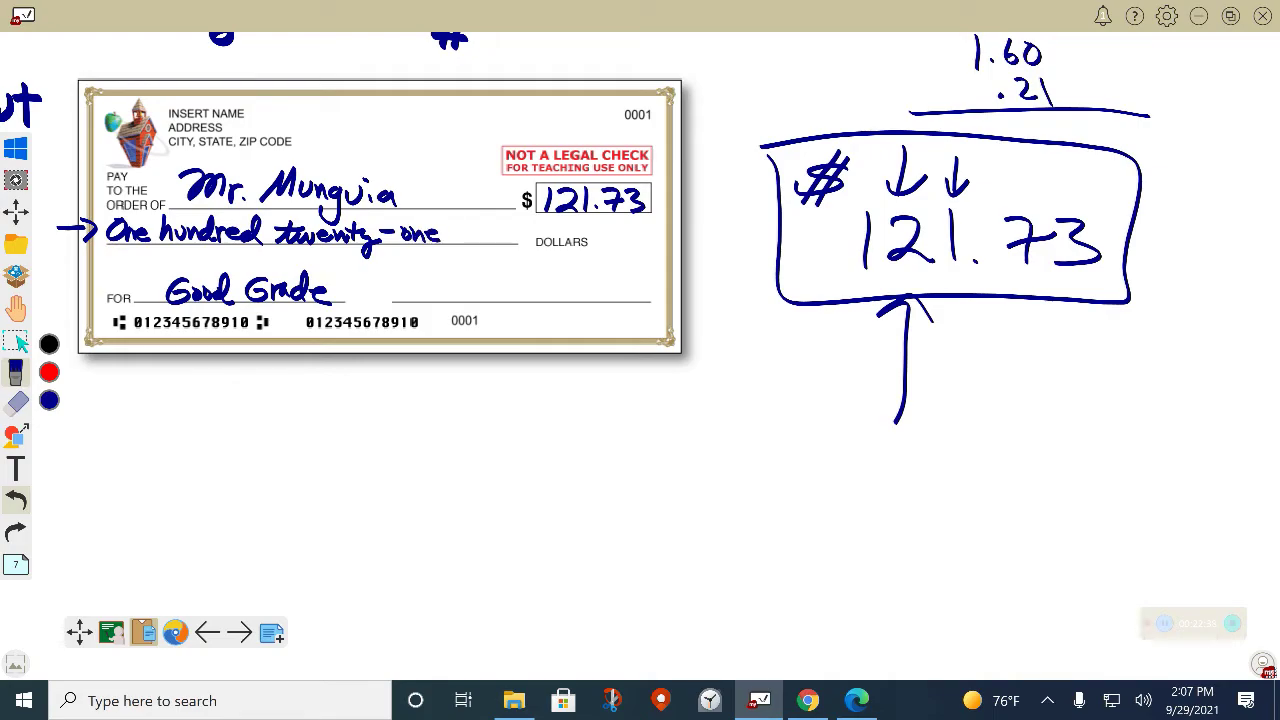
pyautogui.moveTo(460, 231); pyautogui.dragTo(490, 244)
pyautogui.moveTo(499, 216)
pyautogui.mouseDown()
pyautogui.moveTo(526, 229)
pyautogui.moveTo(496, 247)
pyautogui.mouseUp()
pyautogui.moveTo(509, 236); pyautogui.dragTo(586, 256)
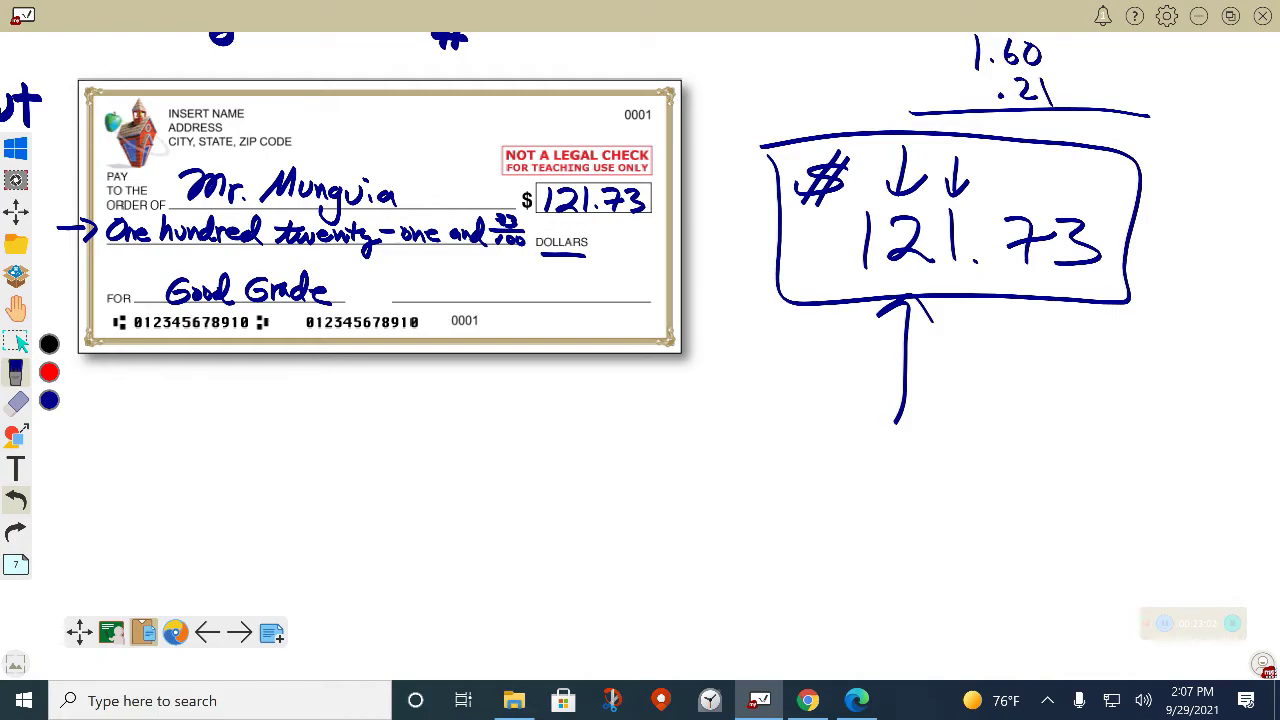
pyautogui.moveTo(392, 350)
pyautogui.mouseDown()
pyautogui.moveTo(478, 322)
pyautogui.moveTo(552, 268)
pyautogui.moveTo(562, 286)
pyautogui.moveTo(598, 292)
pyautogui.mouseUp()
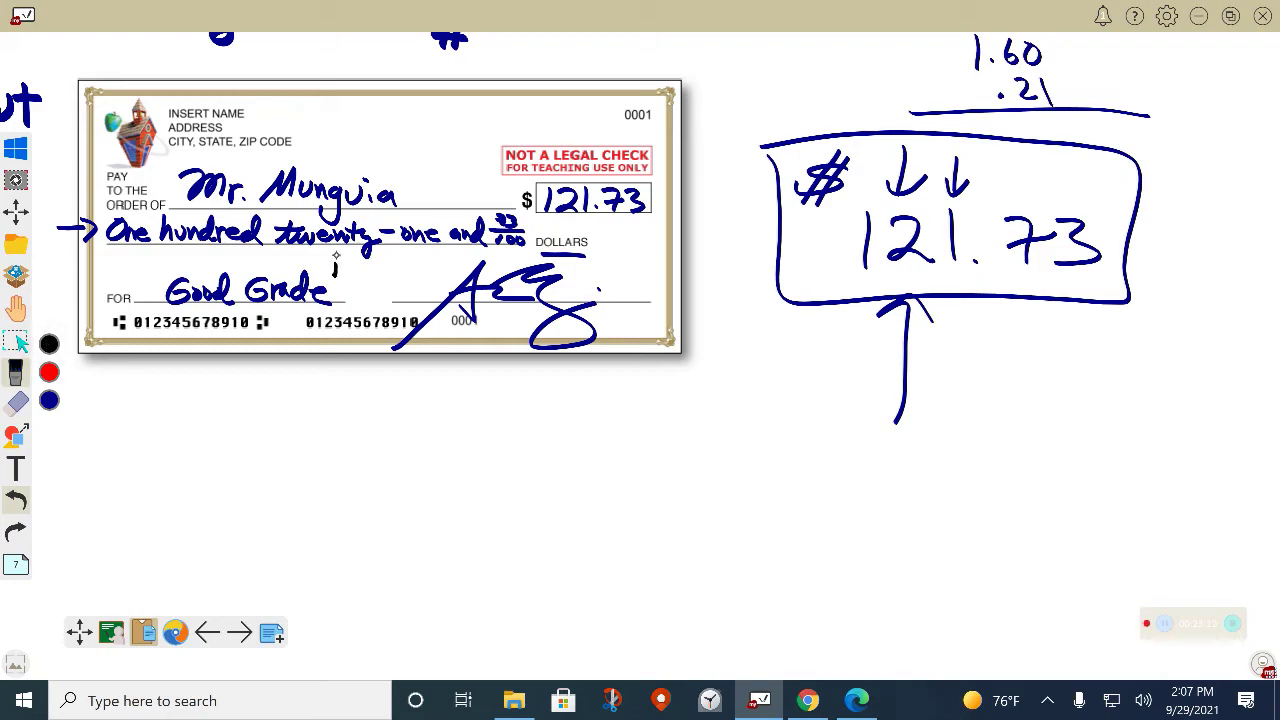
# Draw black arrows marking 'One', 'twenty', 'one' and the hyphen in the written amount
pyautogui.moveTo(338, 272); pyautogui.dragTo(338, 250)
pyautogui.moveTo(324, 264)
pyautogui.mouseDown()
pyautogui.moveTo(412, 250)
pyautogui.moveTo(424, 262)
pyautogui.mouseUp()
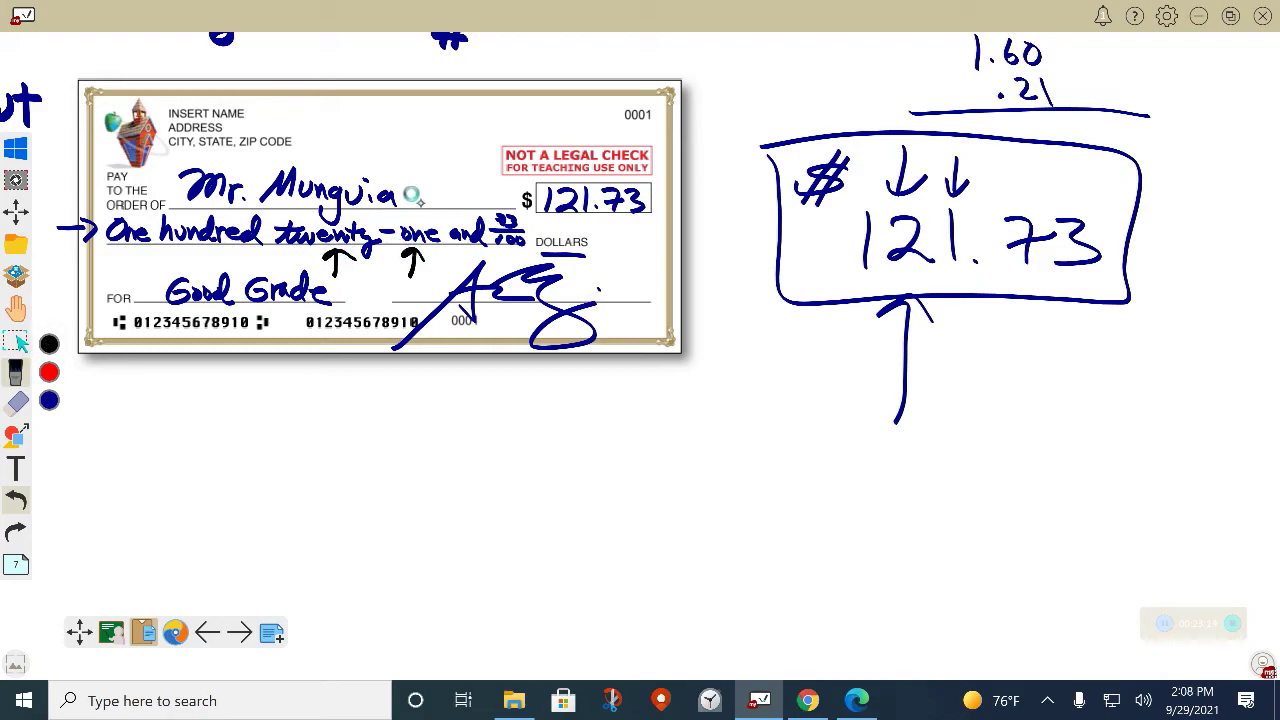
pyautogui.moveTo(434, 190); pyautogui.dragTo(394, 216)
pyautogui.moveTo(392, 206); pyautogui.dragTo(410, 216)
pyautogui.moveTo(118, 305)
pyautogui.mouseDown()
pyautogui.moveTo(115, 252)
pyautogui.moveTo(127, 264)
pyautogui.mouseUp()
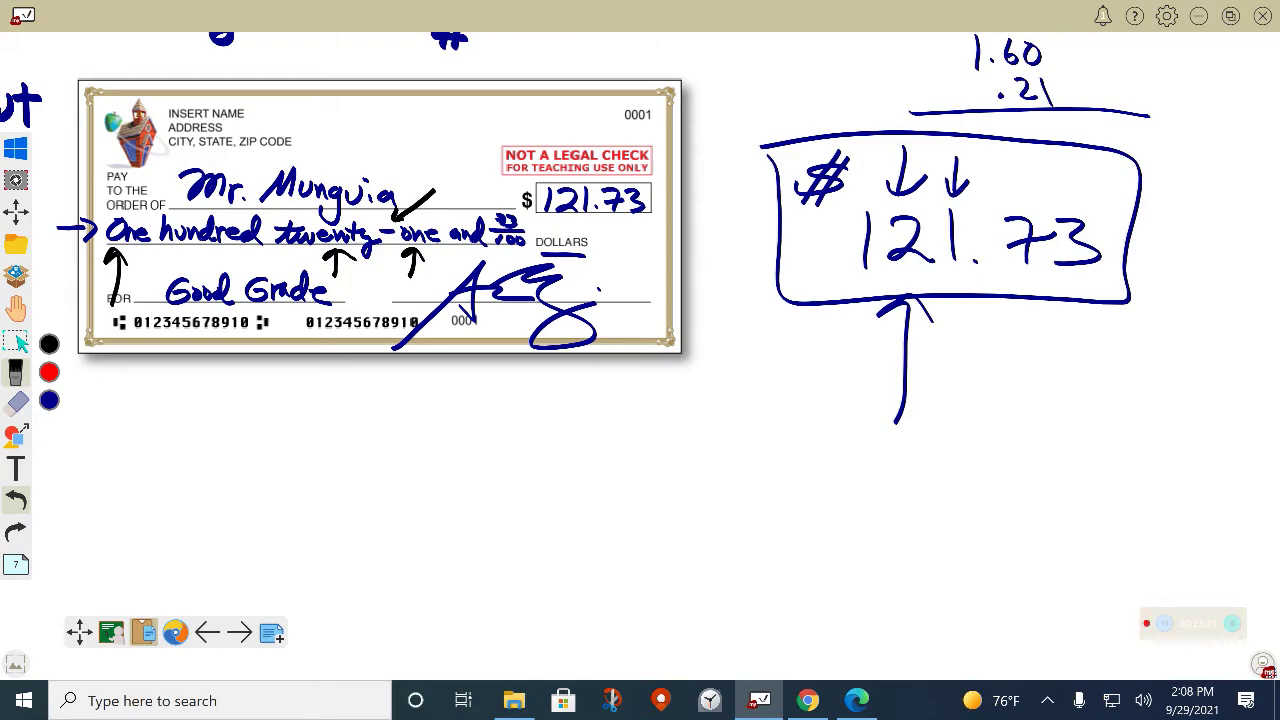
# Pan the board up to free space below the check, then return to the pen
pyautogui.click(15, 308)
pyautogui.moveTo(131, 464); pyautogui.dragTo(186, 298)
pyautogui.click(15, 372)
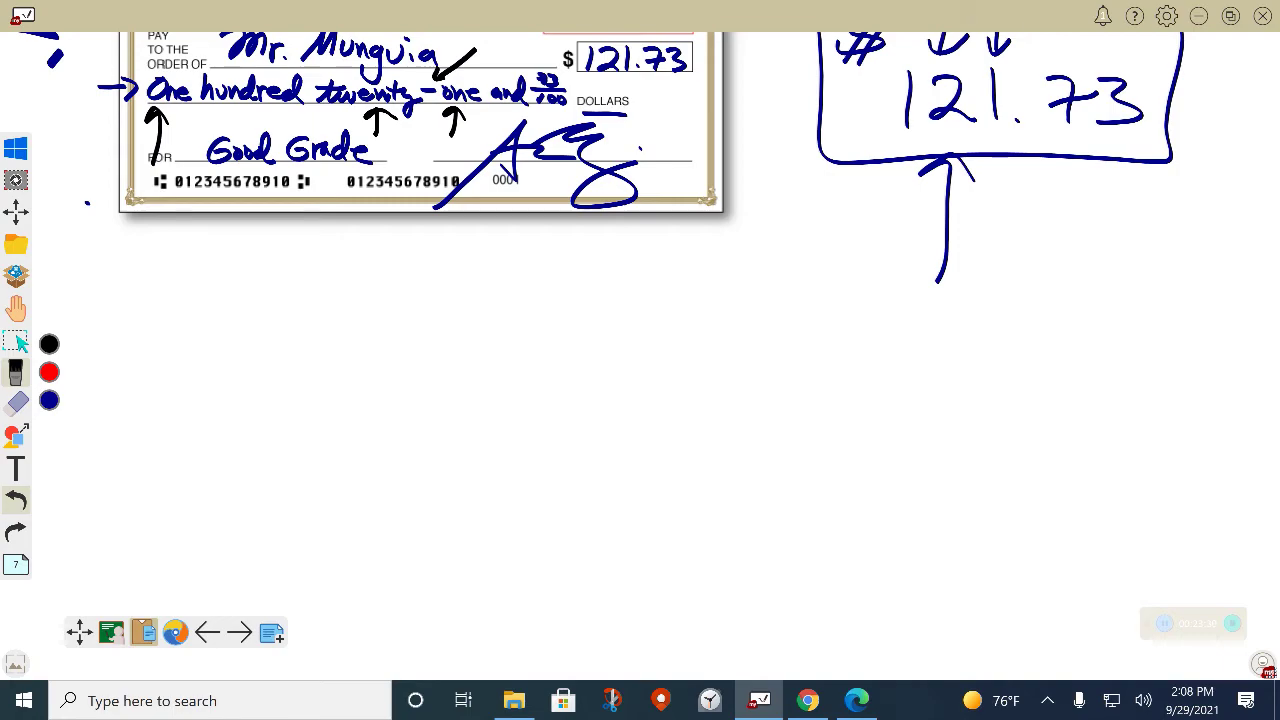
# Write $1,322.36 in black below the check, with 'One thousand' beneath it
pyautogui.moveTo(229, 276)
pyautogui.mouseDown()
pyautogui.moveTo(220, 317)
pyautogui.moveTo(236, 334)
pyautogui.mouseUp()
pyautogui.moveTo(278, 286)
pyautogui.mouseDown()
pyautogui.moveTo(297, 296)
pyautogui.moveTo(285, 320)
pyautogui.moveTo(363, 316)
pyautogui.moveTo(394, 285)
pyautogui.moveTo(412, 317)
pyautogui.moveTo(462, 294)
pyautogui.moveTo(480, 306)
pyautogui.moveTo(450, 318)
pyautogui.mouseUp()
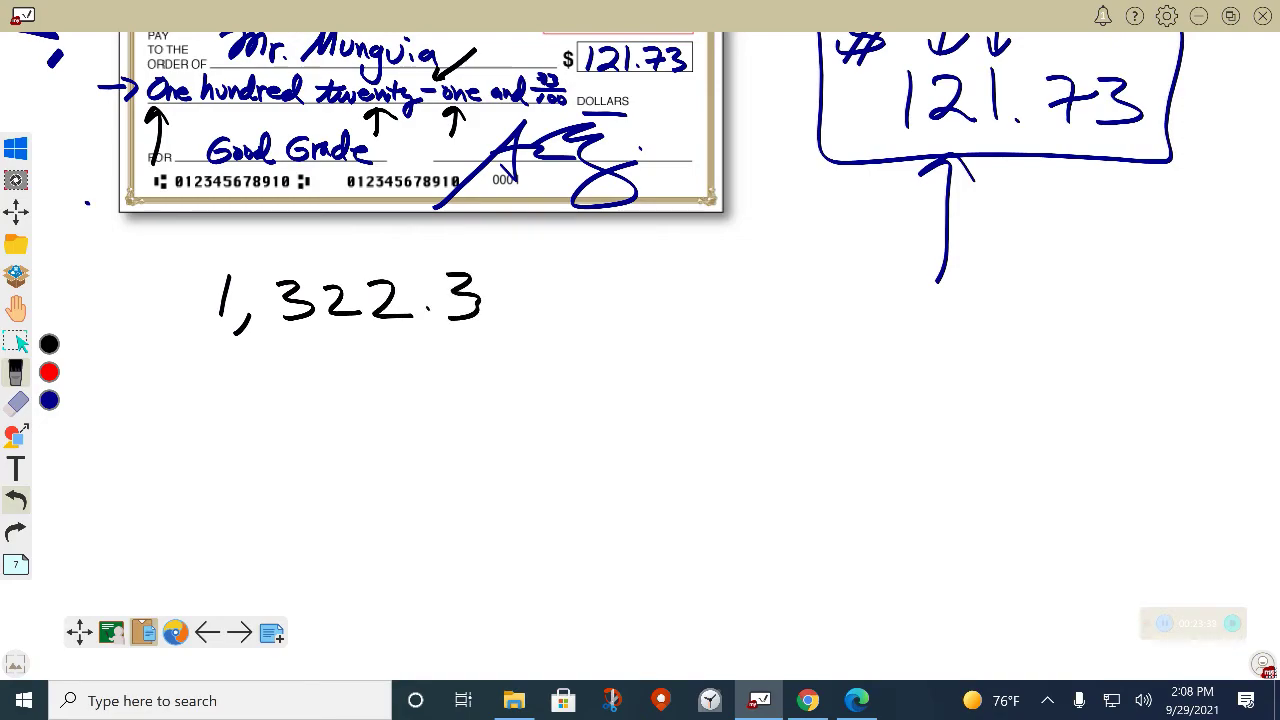
pyautogui.moveTo(515, 274); pyautogui.dragTo(497, 297)
pyautogui.moveTo(200, 252)
pyautogui.mouseDown()
pyautogui.moveTo(150, 286)
pyautogui.moveTo(174, 302)
pyautogui.mouseUp()
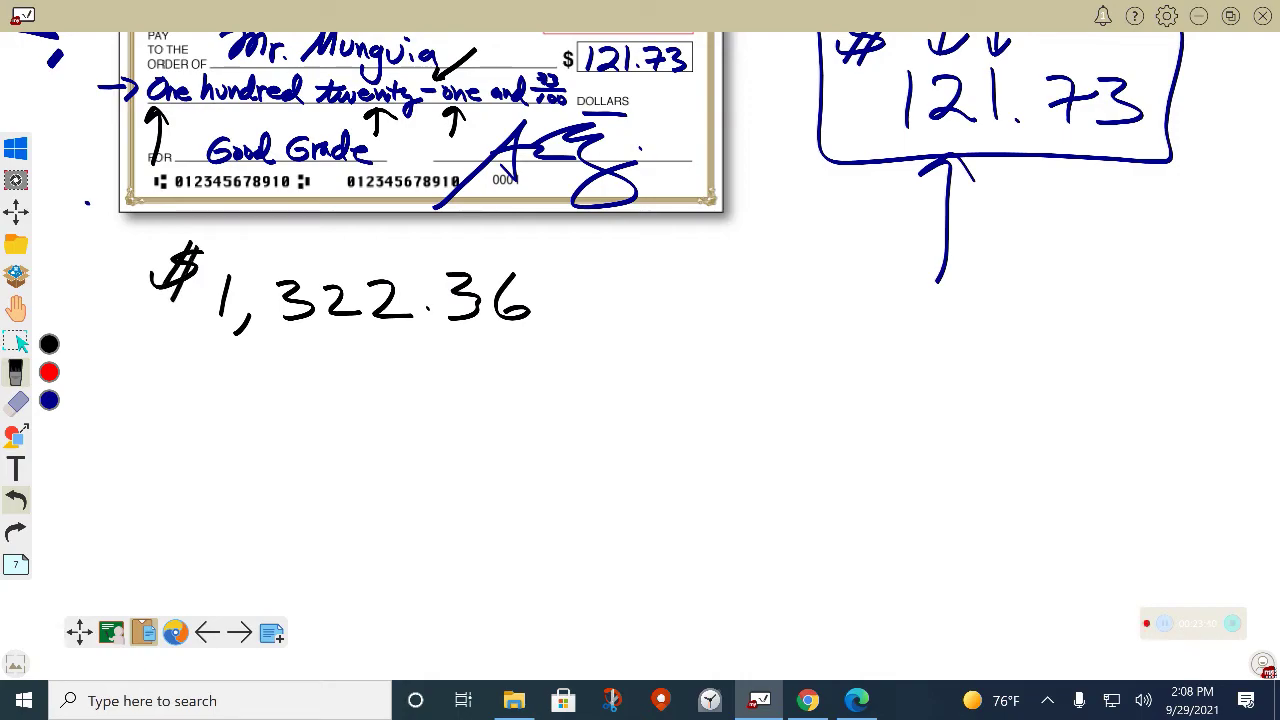
pyautogui.moveTo(444, 270)
pyautogui.mouseDown()
pyautogui.moveTo(454, 314)
pyautogui.moveTo(472, 297)
pyautogui.mouseUp()
pyautogui.moveTo(172, 383)
pyautogui.mouseDown()
pyautogui.moveTo(140, 410)
pyautogui.moveTo(170, 381)
pyautogui.moveTo(255, 435)
pyautogui.moveTo(318, 394)
pyautogui.moveTo(345, 426)
pyautogui.moveTo(392, 420)
pyautogui.moveTo(448, 450)
pyautogui.moveTo(482, 416)
pyautogui.moveTo(492, 458)
pyautogui.mouseUp()
pyautogui.moveTo(282, 410); pyautogui.dragTo(314, 405)
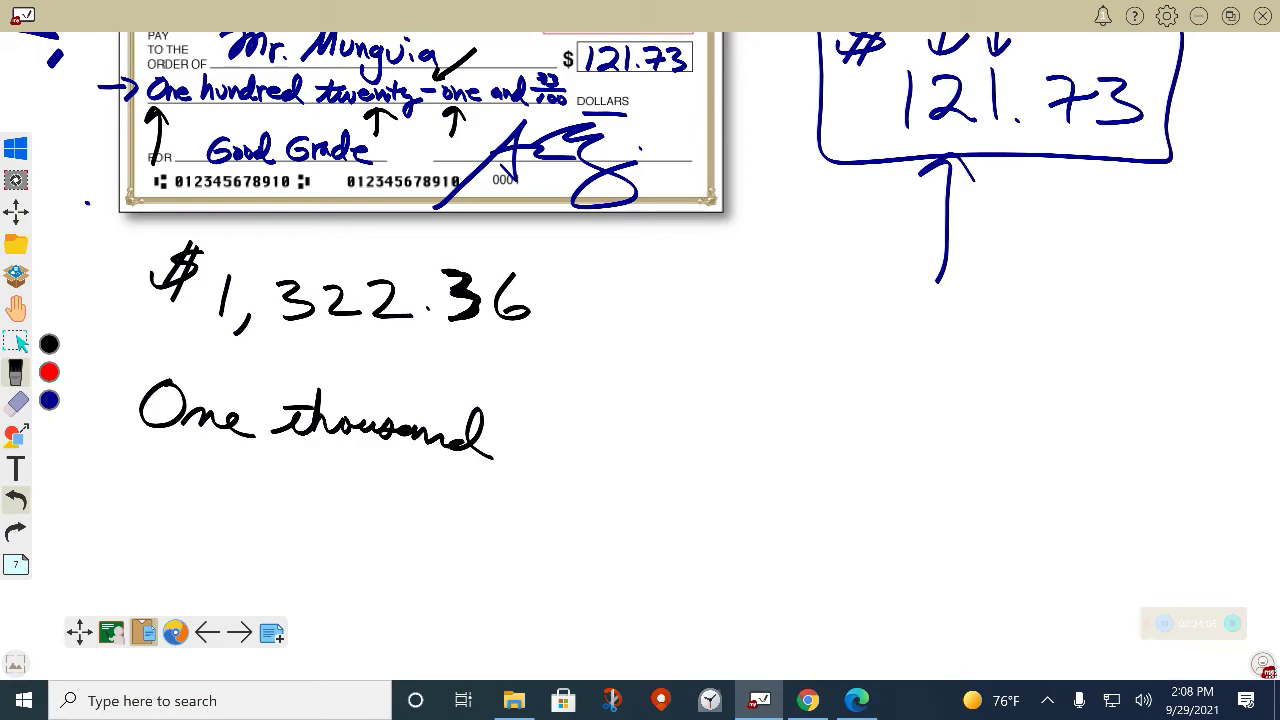
# Continue the words with 'three hundred twenty-two', marking the two 2 digits with arrows
pyautogui.moveTo(530, 448)
pyautogui.mouseDown()
pyautogui.moveTo(598, 432)
pyautogui.moveTo(648, 440)
pyautogui.mouseUp()
pyautogui.moveTo(544, 416); pyautogui.dragTo(572, 414)
pyautogui.moveTo(660, 444)
pyautogui.mouseDown()
pyautogui.moveTo(735, 422)
pyautogui.moveTo(752, 430)
pyautogui.moveTo(768, 390)
pyautogui.moveTo(812, 420)
pyautogui.moveTo(826, 390)
pyautogui.moveTo(820, 434)
pyautogui.mouseUp()
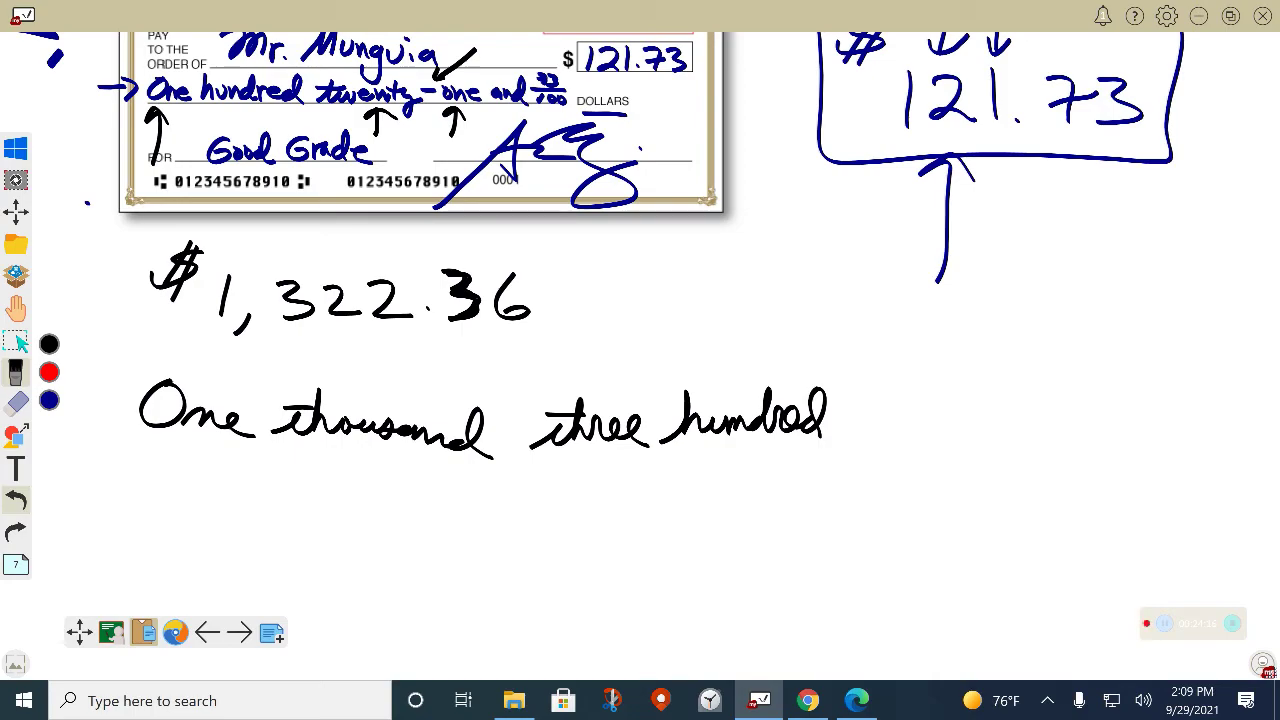
pyautogui.moveTo(850, 430)
pyautogui.mouseDown()
pyautogui.moveTo(974, 397)
pyautogui.moveTo(1008, 440)
pyautogui.moveTo(990, 403)
pyautogui.mouseUp()
pyautogui.moveTo(880, 405); pyautogui.dragTo(910, 396)
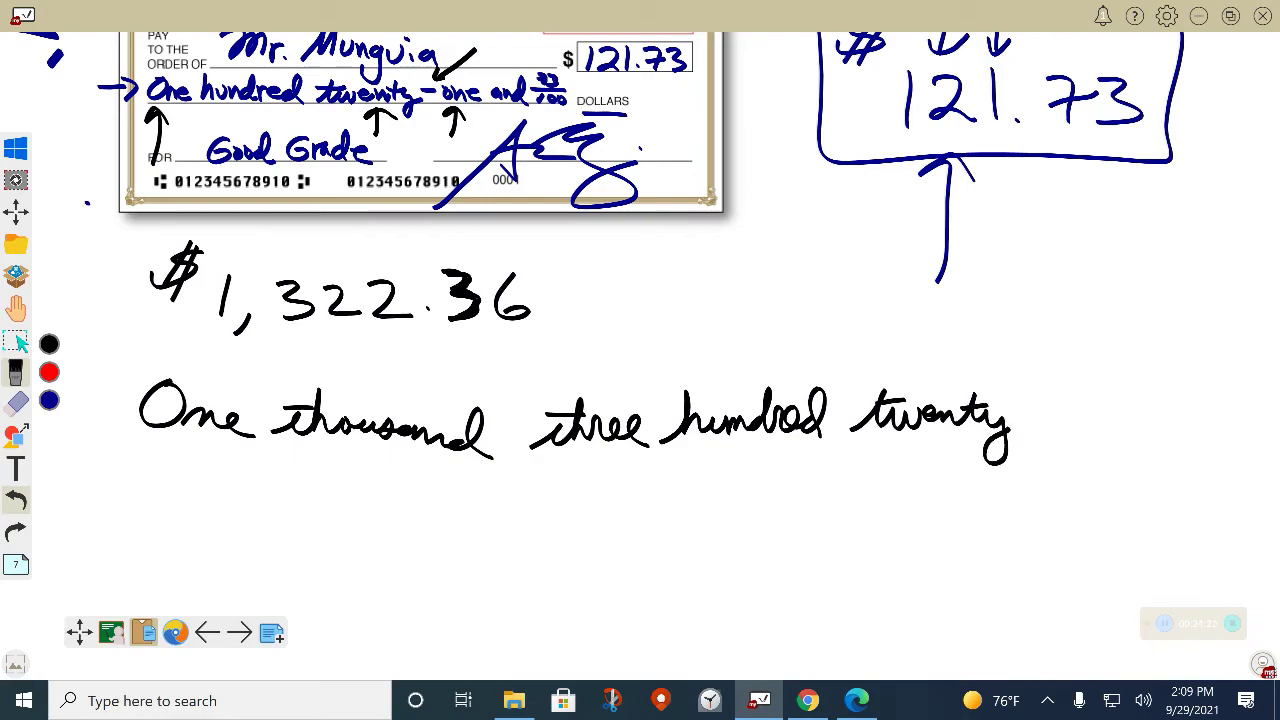
pyautogui.moveTo(330, 235)
pyautogui.mouseDown()
pyautogui.moveTo(330, 263)
pyautogui.moveTo(342, 250)
pyautogui.mouseUp()
pyautogui.moveTo(371, 226)
pyautogui.mouseDown()
pyautogui.moveTo(372, 262)
pyautogui.moveTo(388, 251)
pyautogui.mouseUp()
pyautogui.moveTo(1014, 410); pyautogui.dragTo(1066, 428)
pyautogui.moveTo(1052, 405); pyautogui.dragTo(1200, 412)
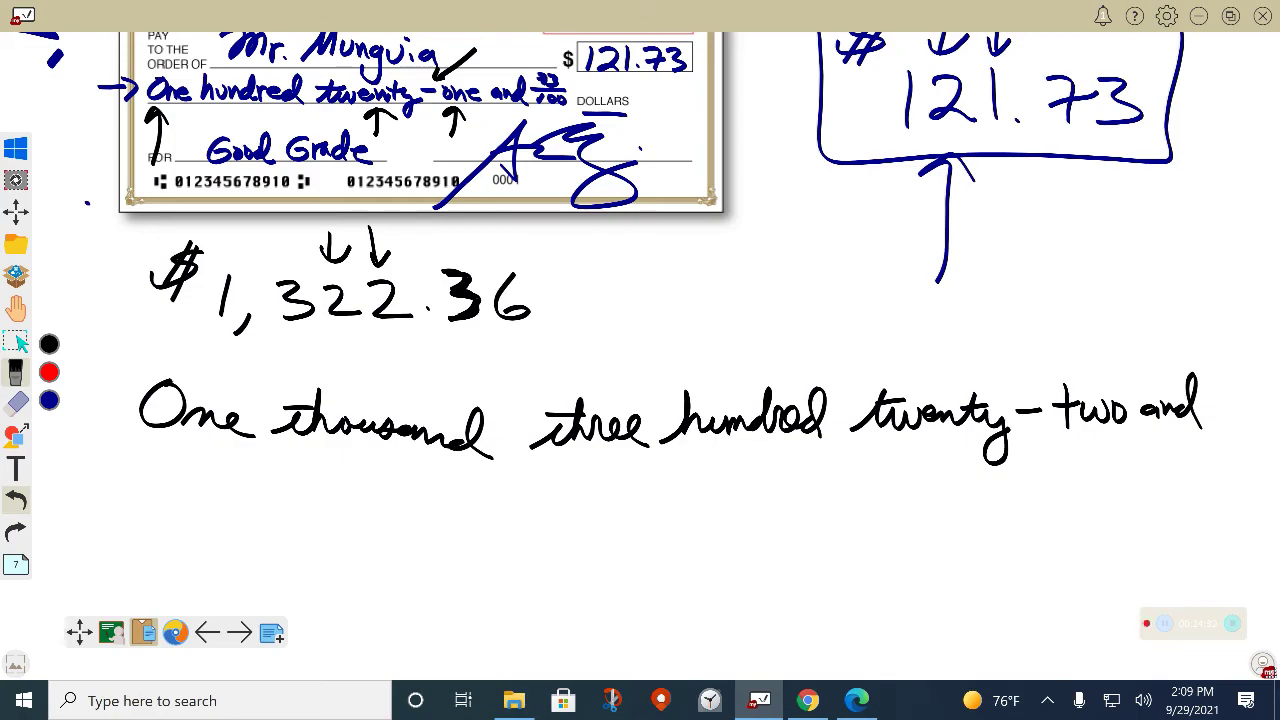
# Shift the board left and finish the written amount with 'and 36/100'
pyautogui.moveTo(106, 489); pyautogui.dragTo(67, 471)
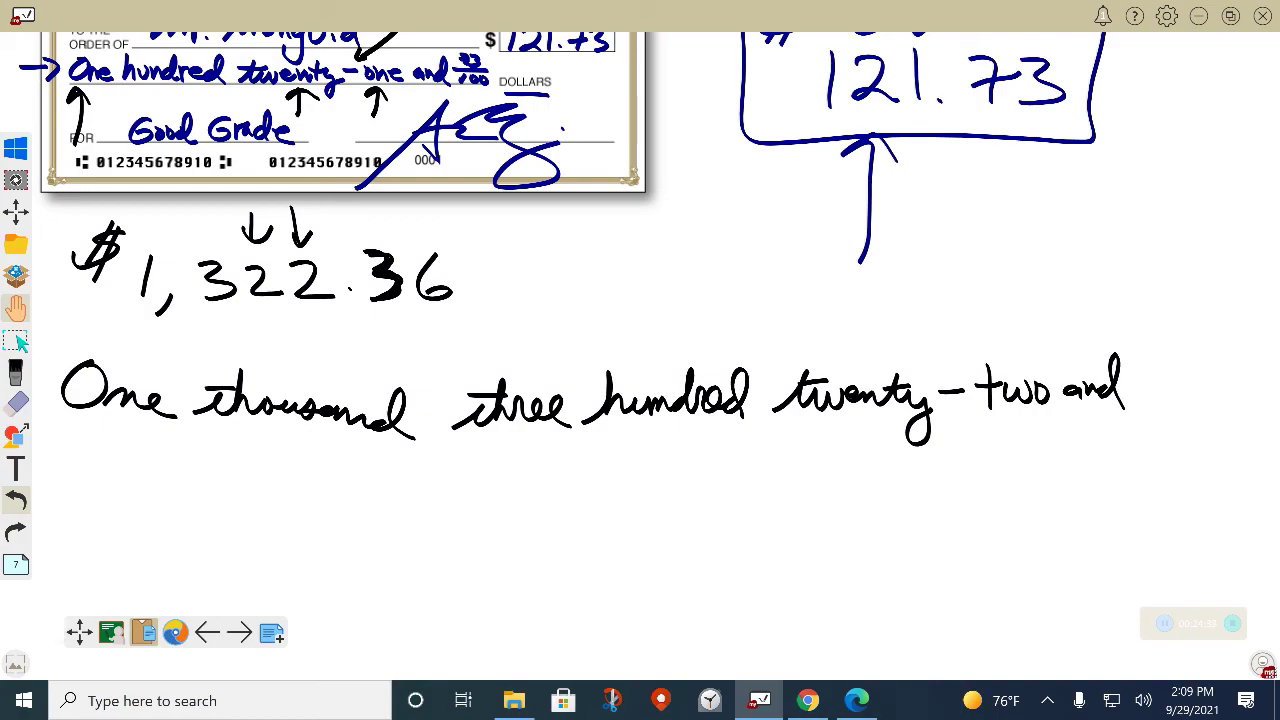
pyautogui.click(15, 372)
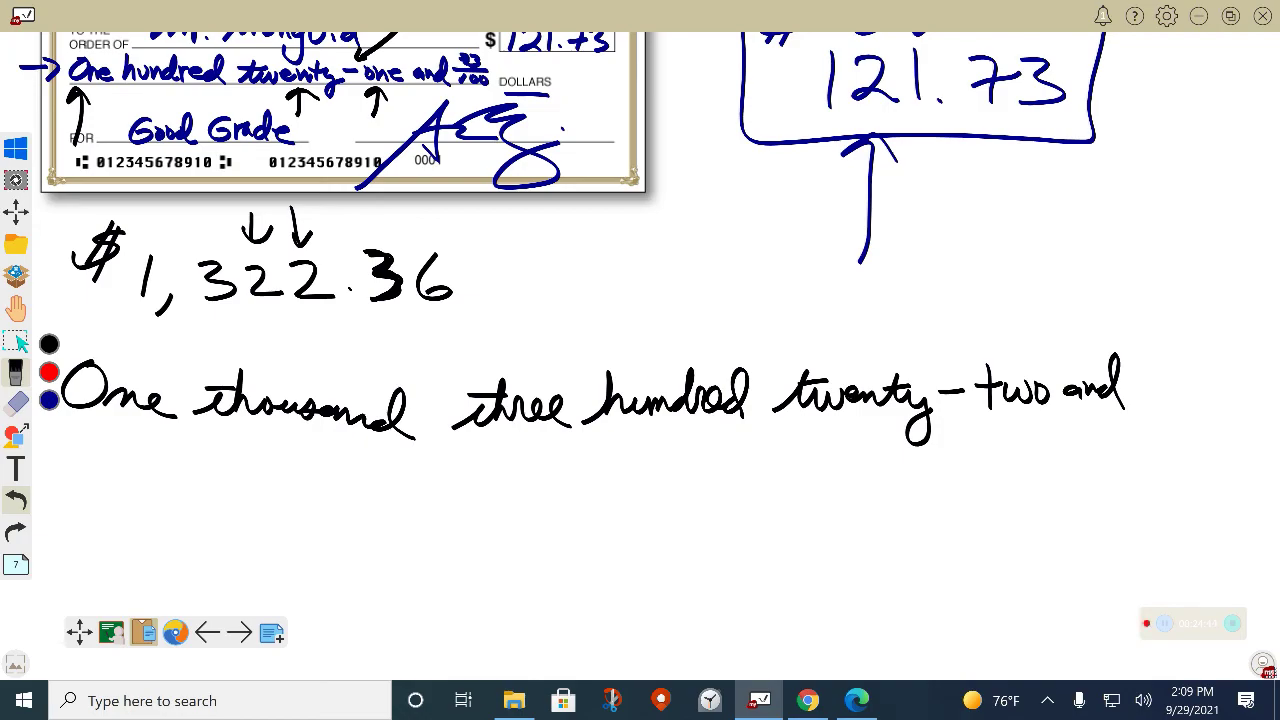
pyautogui.moveTo(1166, 350)
pyautogui.mouseDown()
pyautogui.moveTo(1165, 377)
pyautogui.moveTo(1228, 380)
pyautogui.moveTo(1175, 412)
pyautogui.mouseUp()
pyautogui.moveTo(1200, 390); pyautogui.dragTo(1228, 398)
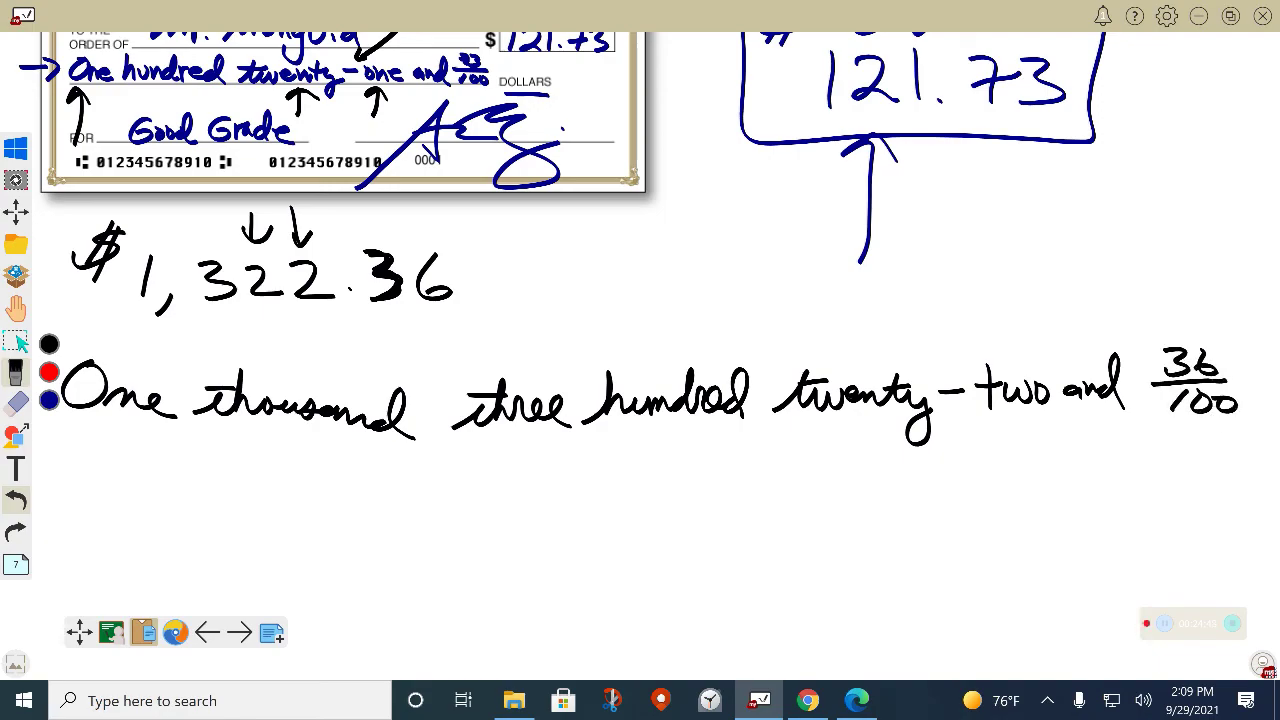